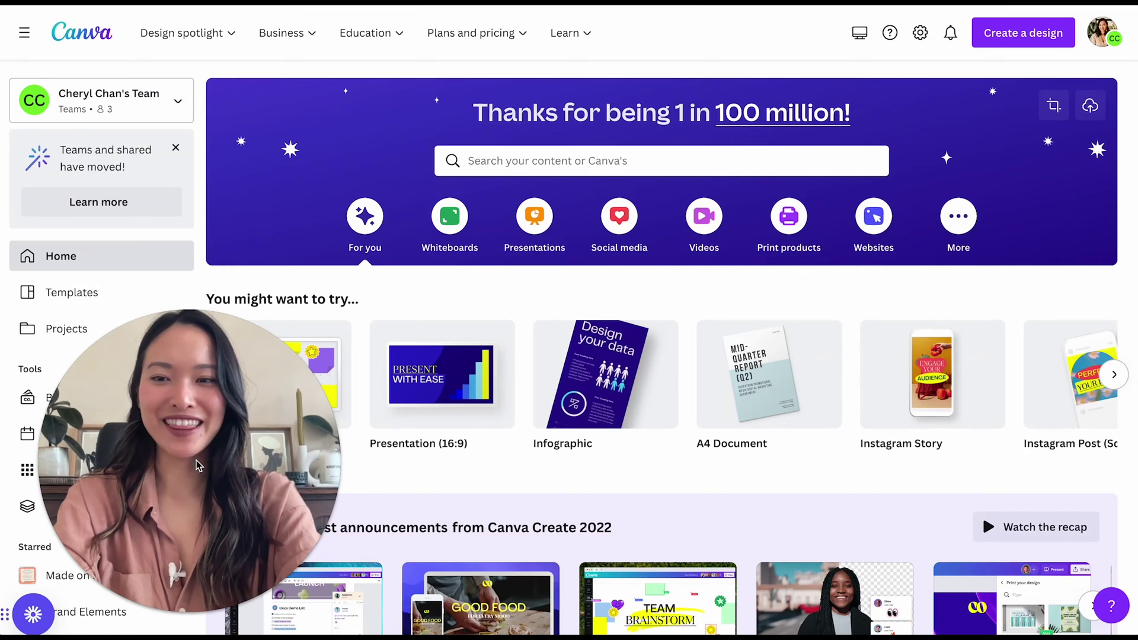
{"action": "left_click_drag", "start_coordinate": [198, 466], "coordinate": [980, 166]}
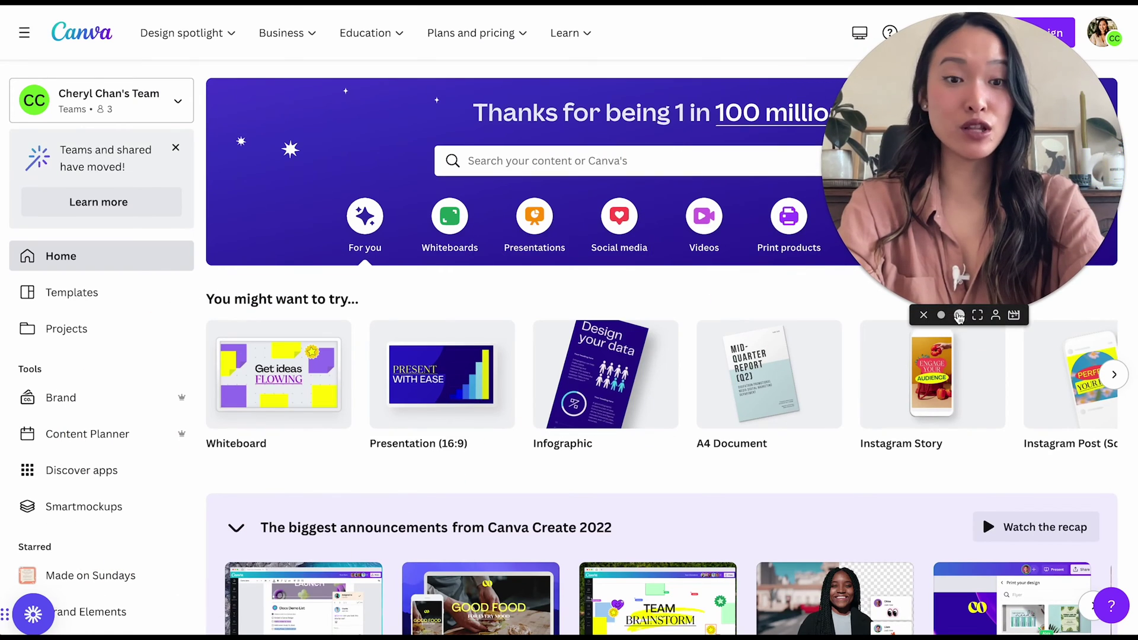
{"action": "left_click_drag", "start_coordinate": [1102, 167], "coordinate": [1045, 211]}
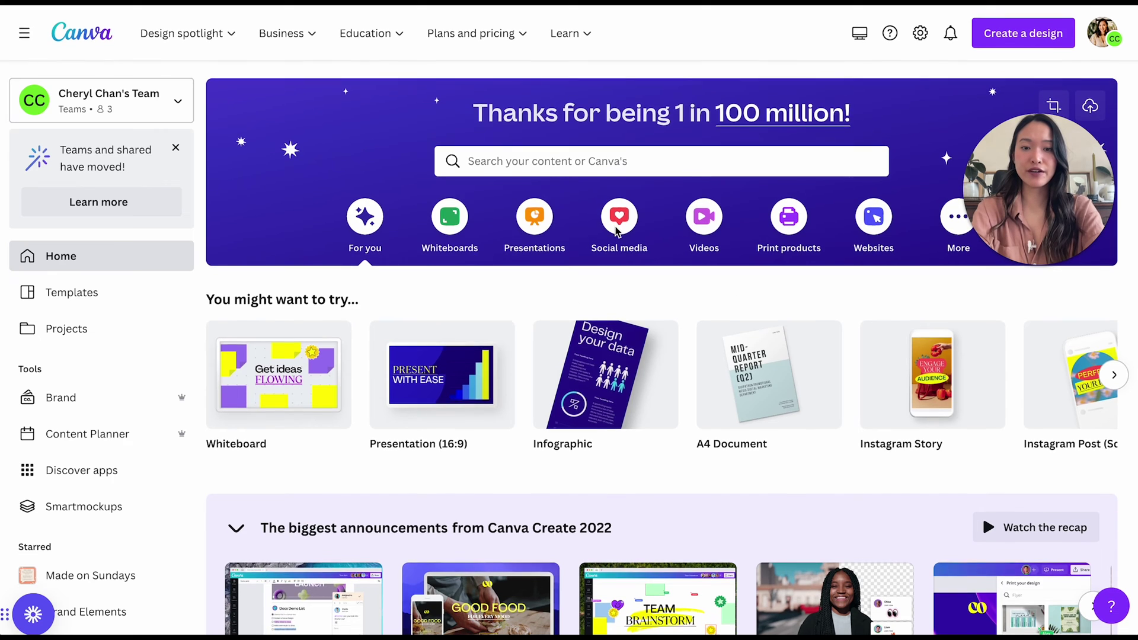
- Show the full list of 16:9 presentation templates from the Presentations category
{"action": "left_click", "coordinate": [537, 222]}
{"action": "scroll", "coordinate": [615, 371], "scroll_direction": "down", "scroll_amount": 3}
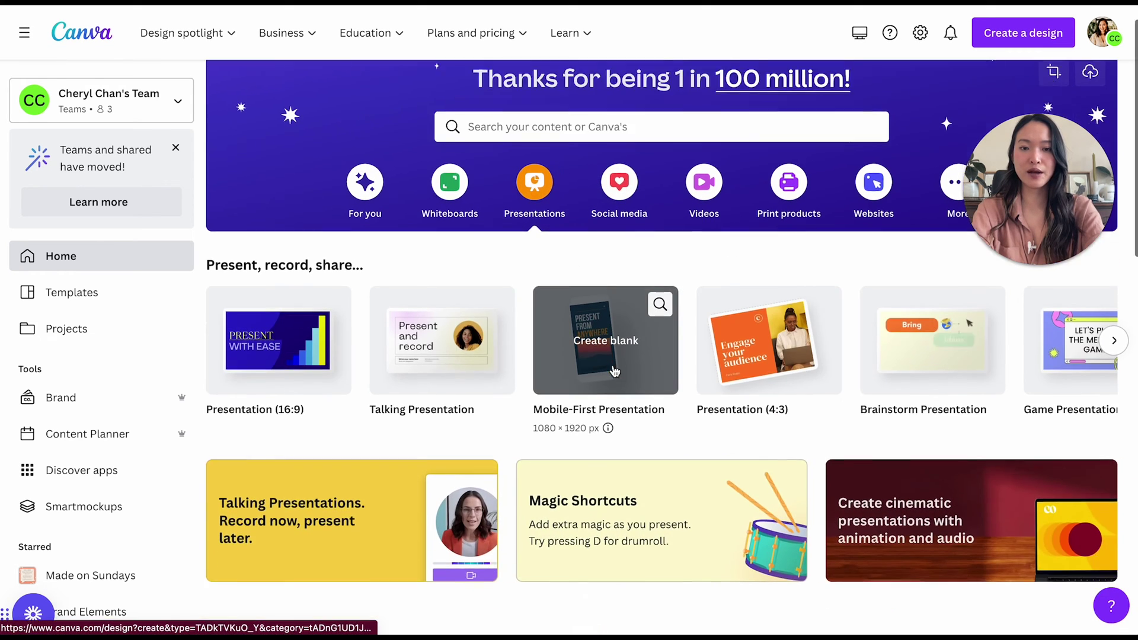
{"action": "scroll", "coordinate": [615, 370], "scroll_direction": "up", "scroll_amount": 1}
{"action": "scroll", "coordinate": [614, 370], "scroll_direction": "down", "scroll_amount": 5}
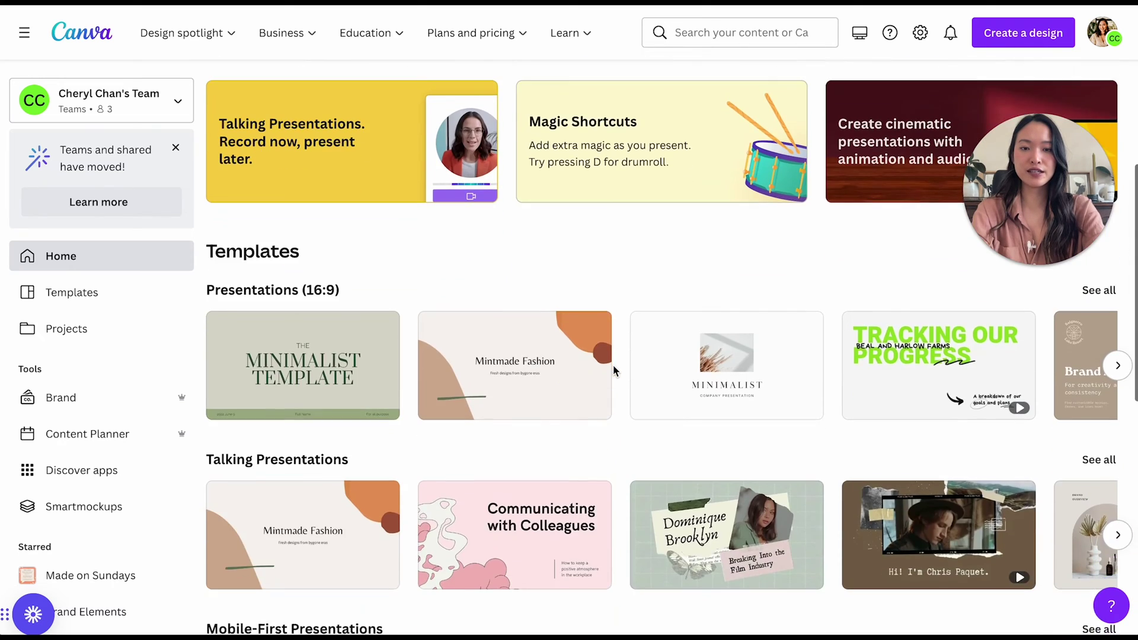
{"action": "scroll", "coordinate": [712, 371], "scroll_direction": "up", "scroll_amount": 1}
{"action": "left_click", "coordinate": [1094, 369]}
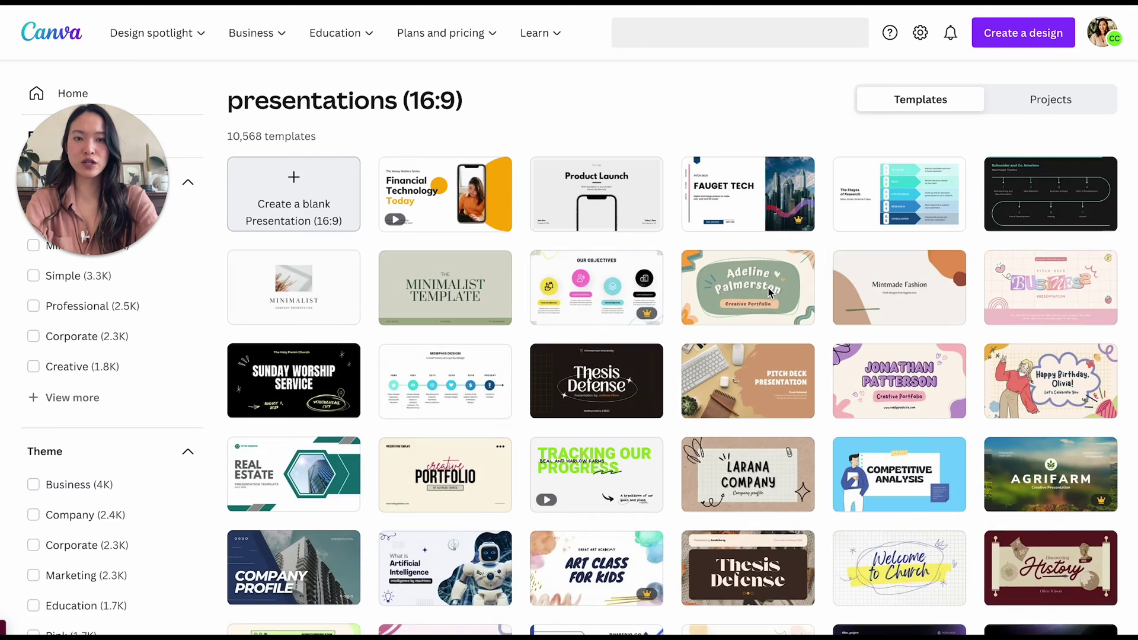
- Find the ripped-paper "Pitch Deck" template among the 16:9 presentations and start a design from it
{"action": "scroll", "coordinate": [769, 290], "scroll_direction": "down", "scroll_amount": 2}
{"action": "scroll", "coordinate": [768, 292], "scroll_direction": "down", "scroll_amount": 2}
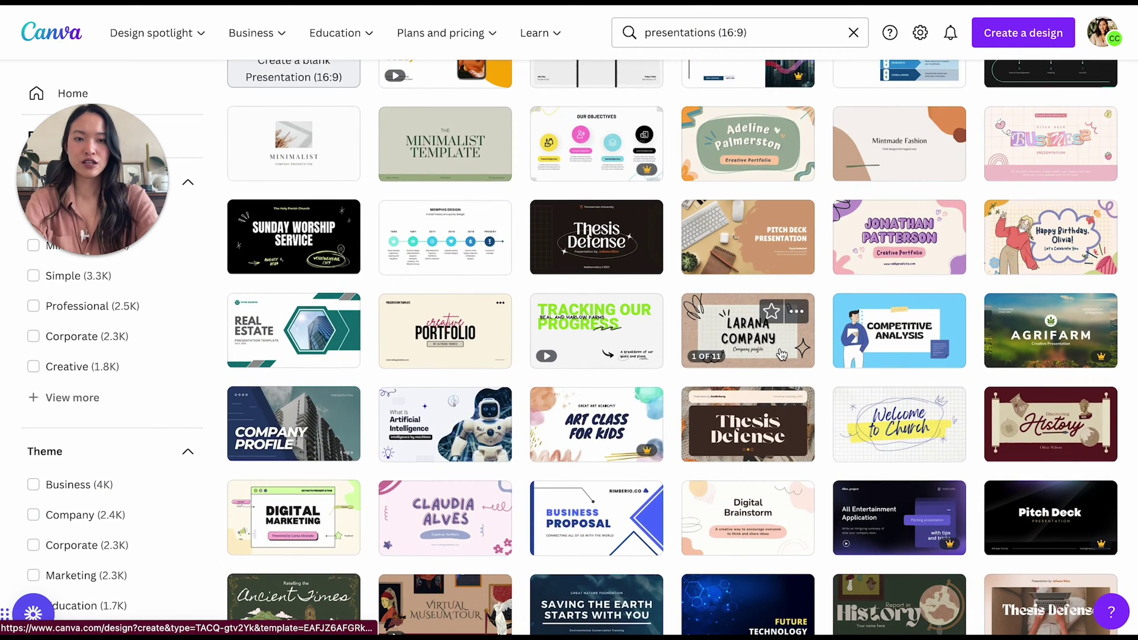
{"action": "scroll", "coordinate": [781, 355], "scroll_direction": "down", "scroll_amount": 2}
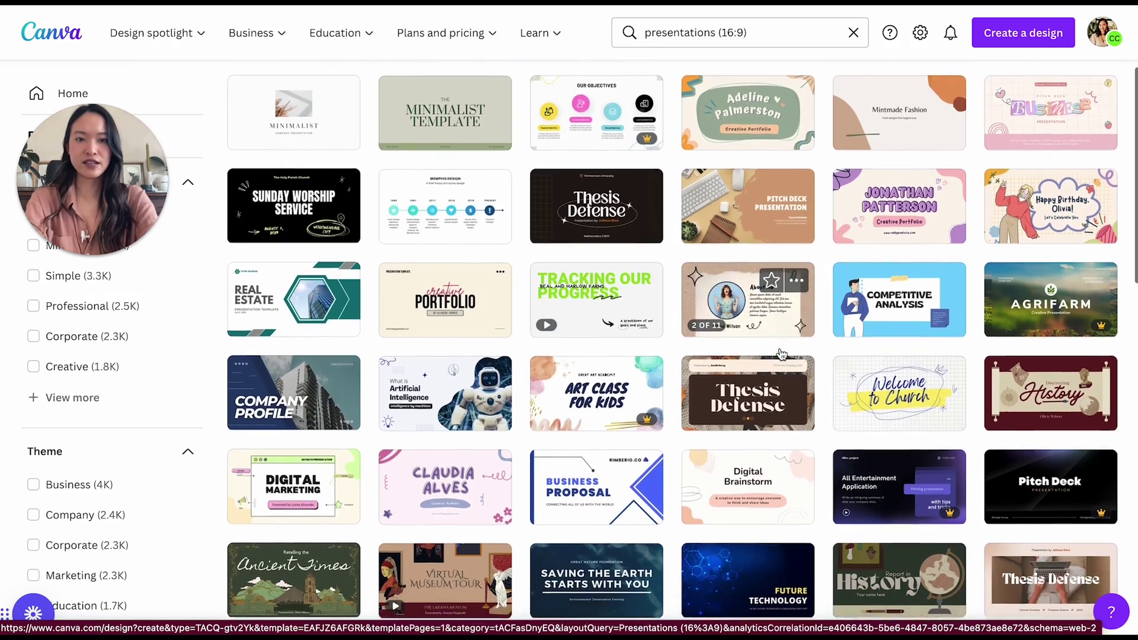
{"action": "scroll", "coordinate": [781, 354], "scroll_direction": "down", "scroll_amount": 5}
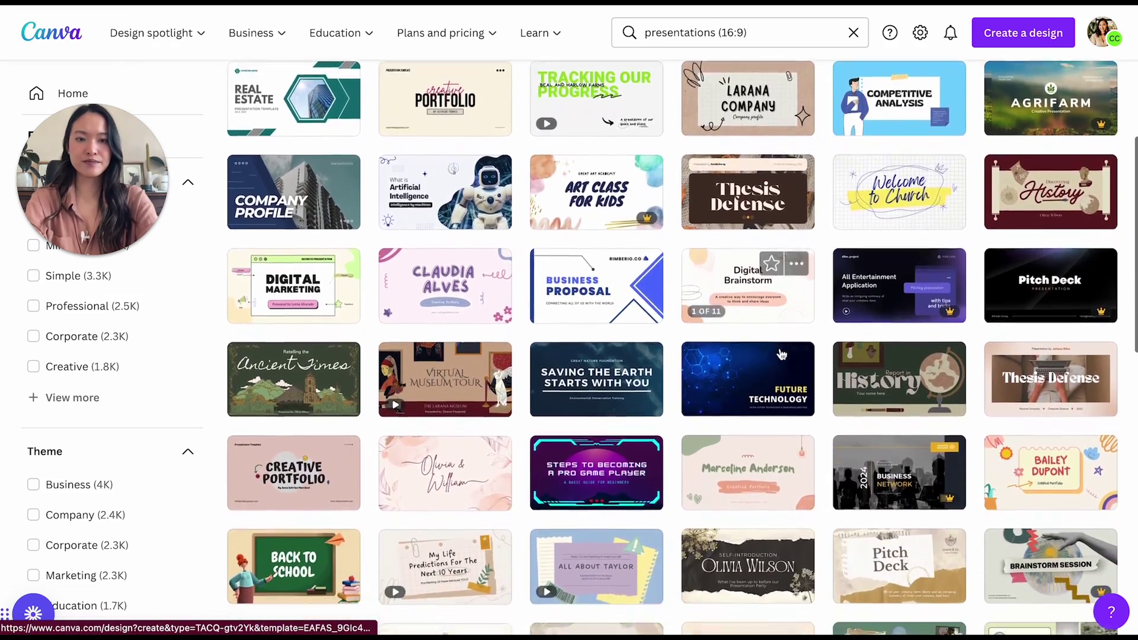
{"action": "scroll", "coordinate": [781, 355], "scroll_direction": "down", "scroll_amount": 3}
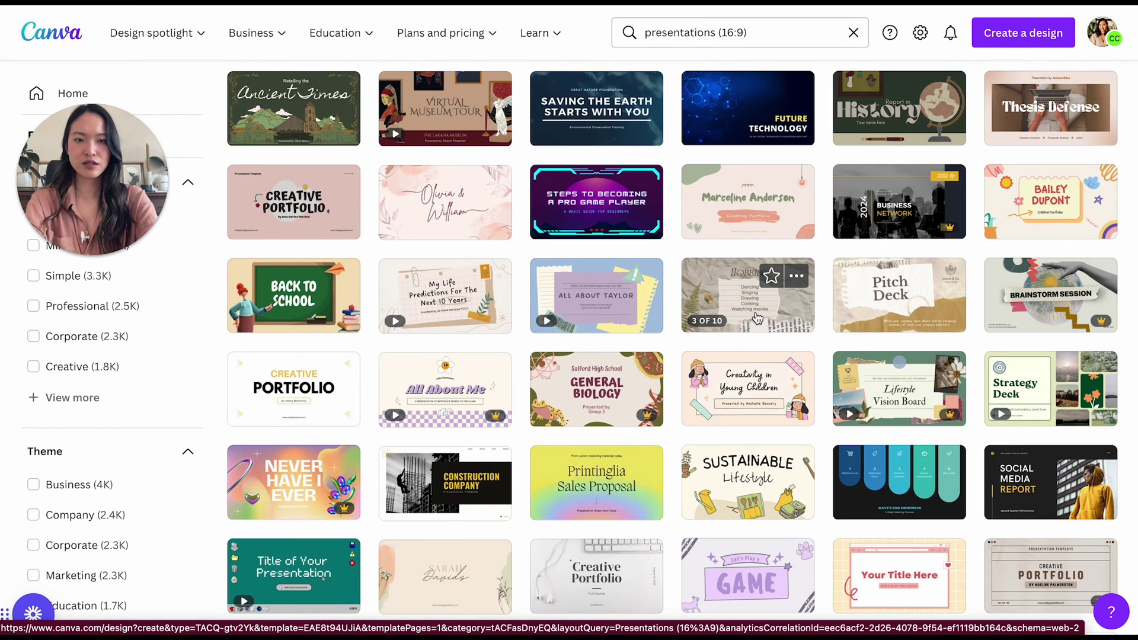
{"action": "left_click", "coordinate": [928, 314]}
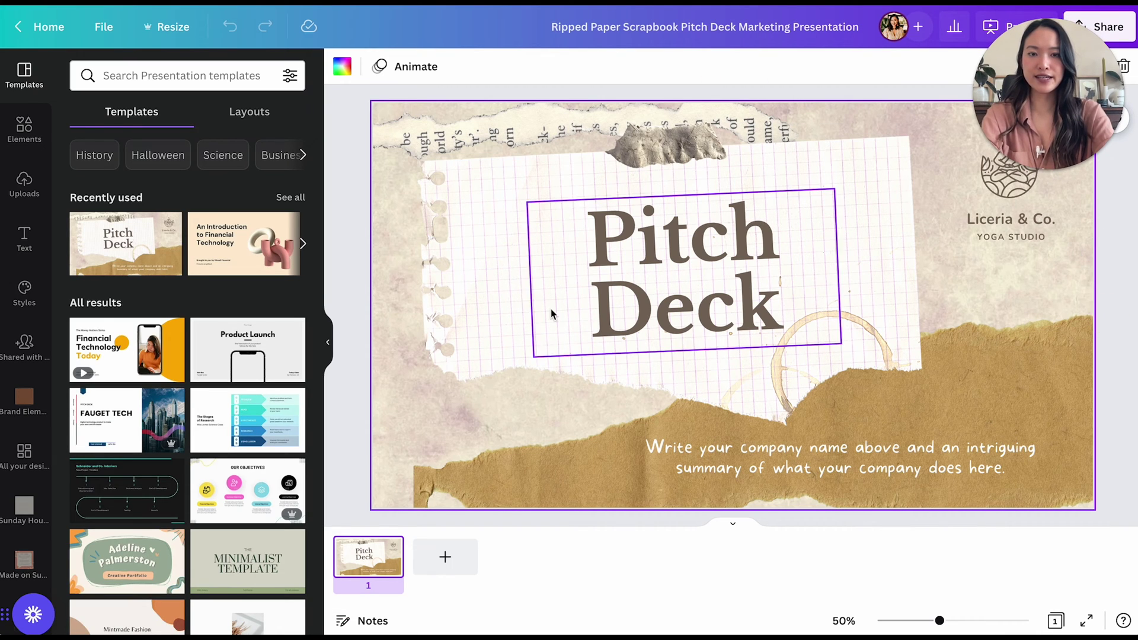
- List the Pitch Deck template's pages and add a second page with the "Size the market" layout
{"action": "left_click", "coordinate": [113, 258]}
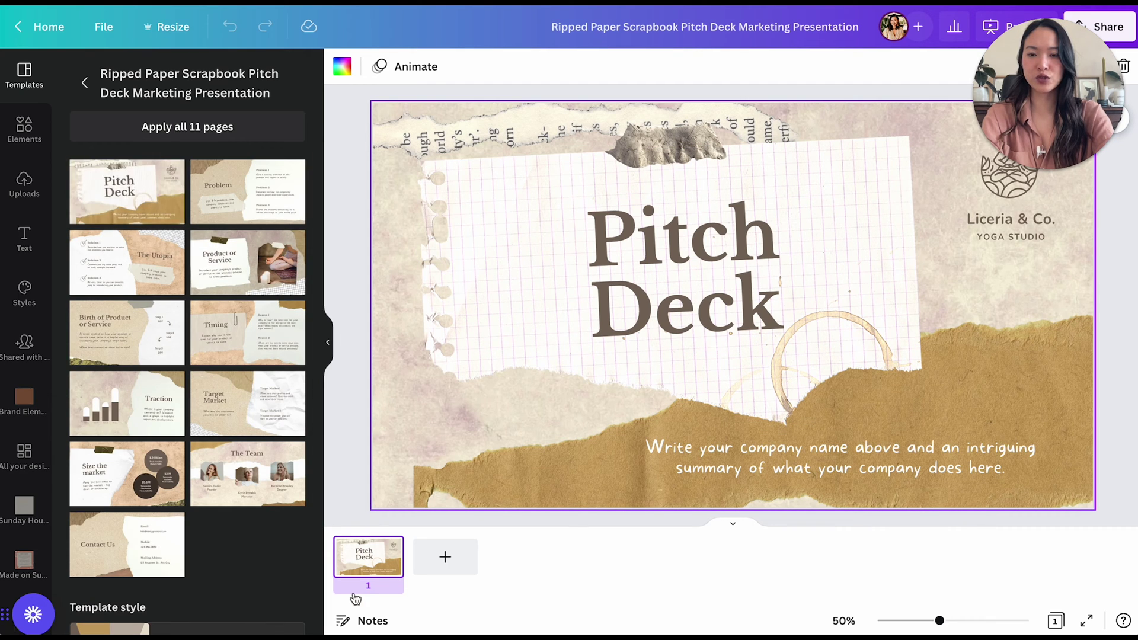
{"action": "left_click", "coordinate": [445, 557]}
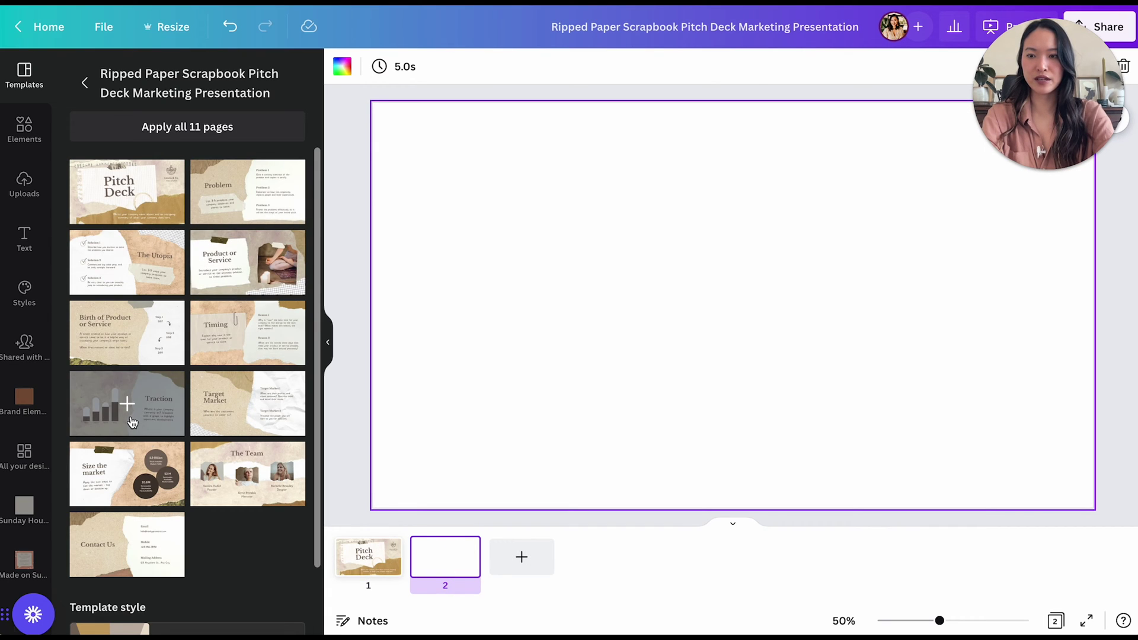
{"action": "left_click", "coordinate": [141, 473]}
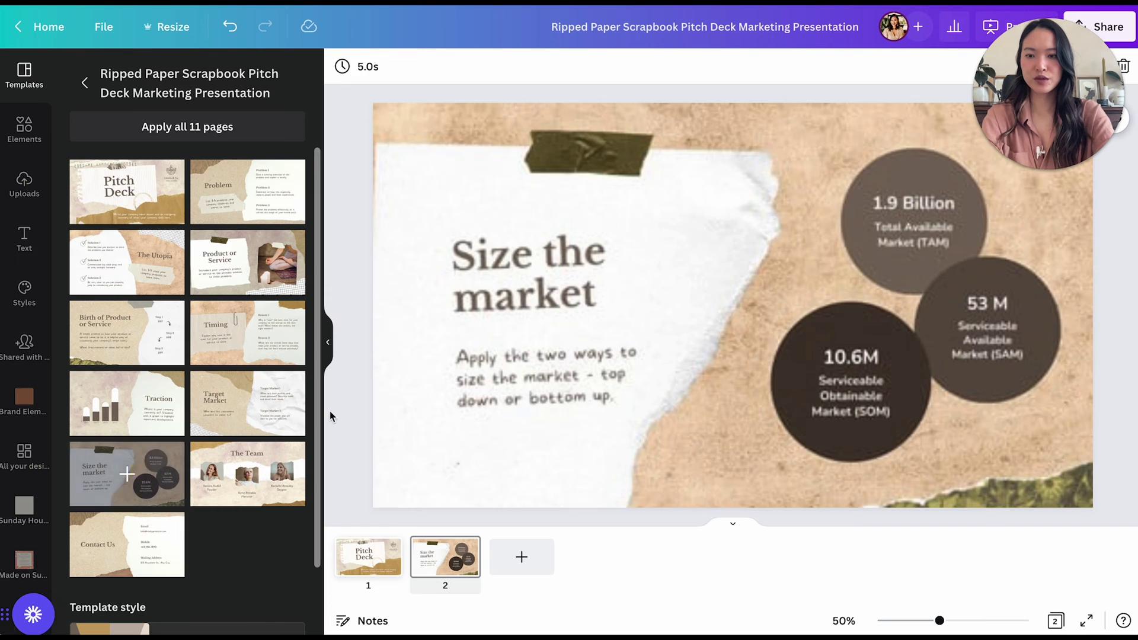
- Add a third page and give it the template's "The Team" layout
{"action": "left_click", "coordinate": [521, 557]}
{"action": "left_click", "coordinate": [229, 497]}
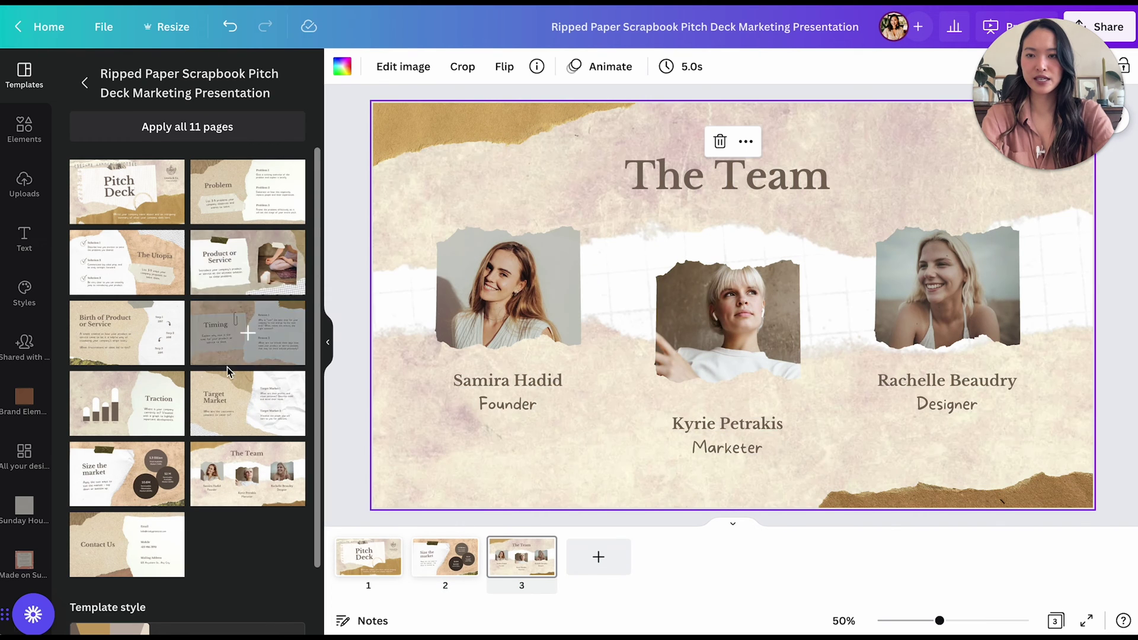
{"action": "left_click", "coordinate": [233, 335]}
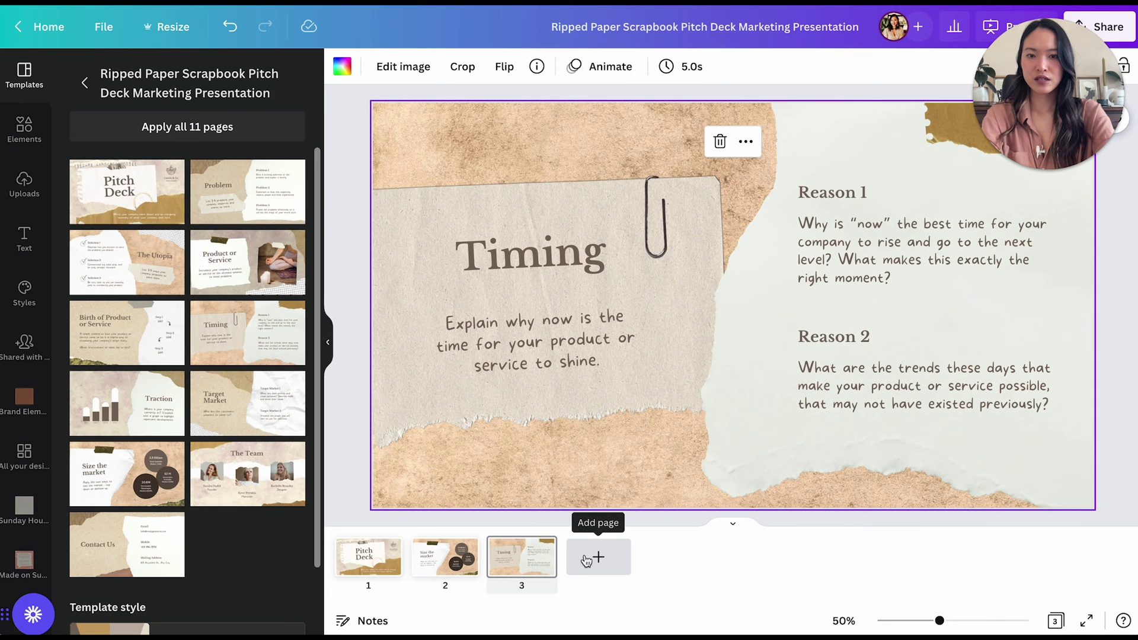
{"action": "mouse_move", "coordinate": [499, 573]}
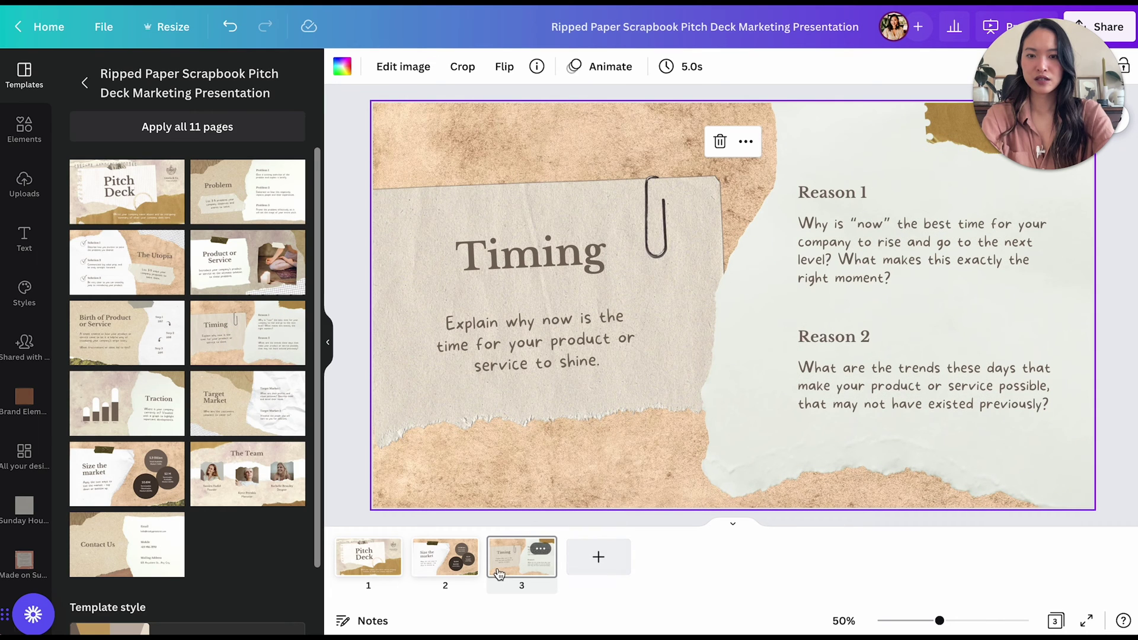
{"action": "left_click", "coordinate": [261, 479]}
- Add a fourth page with the "Timing" layout and a fifth page with the "Traction" layout
{"action": "left_click", "coordinate": [596, 555]}
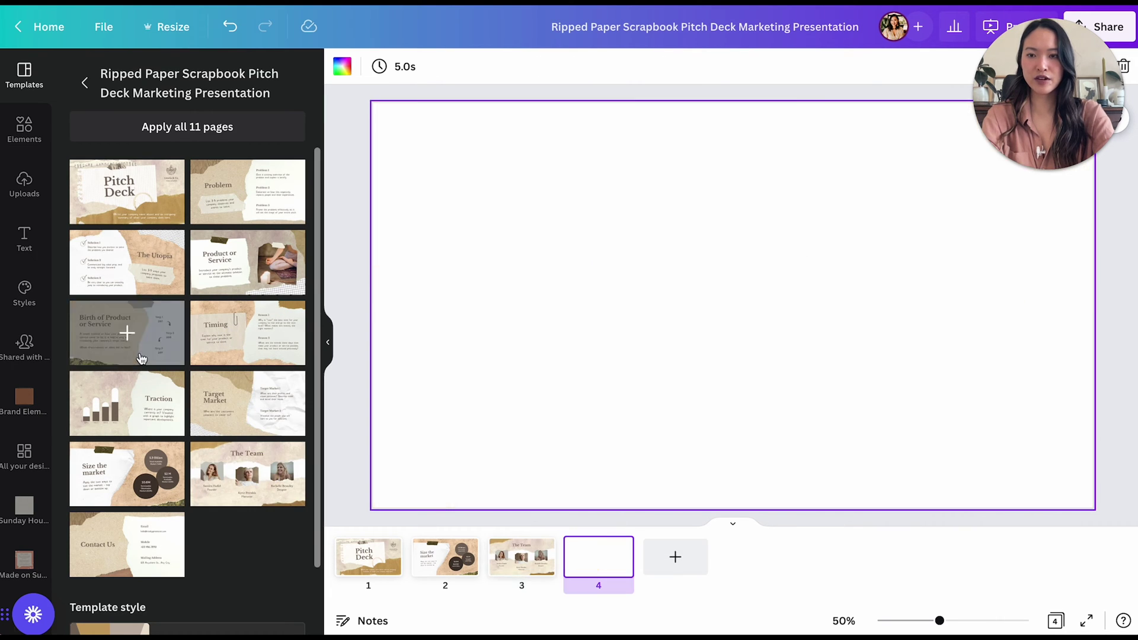
{"action": "left_click", "coordinate": [246, 342]}
{"action": "left_click", "coordinate": [676, 557]}
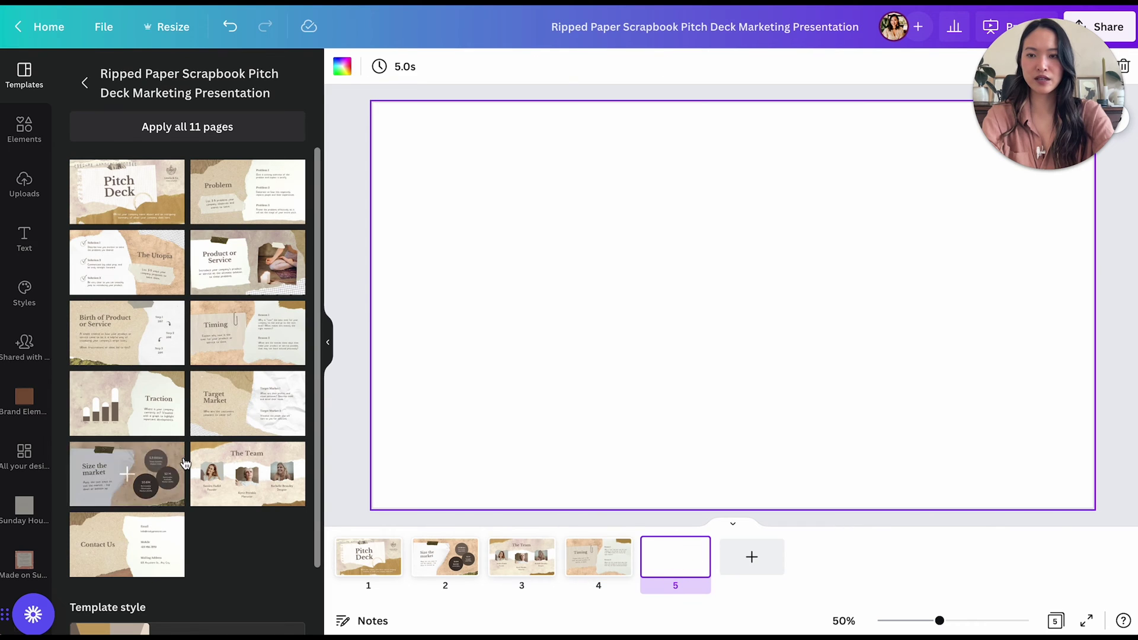
{"action": "left_click", "coordinate": [127, 409]}
- Add a sixth page with the template's "Contact Us" layout
{"action": "left_click", "coordinate": [752, 557]}
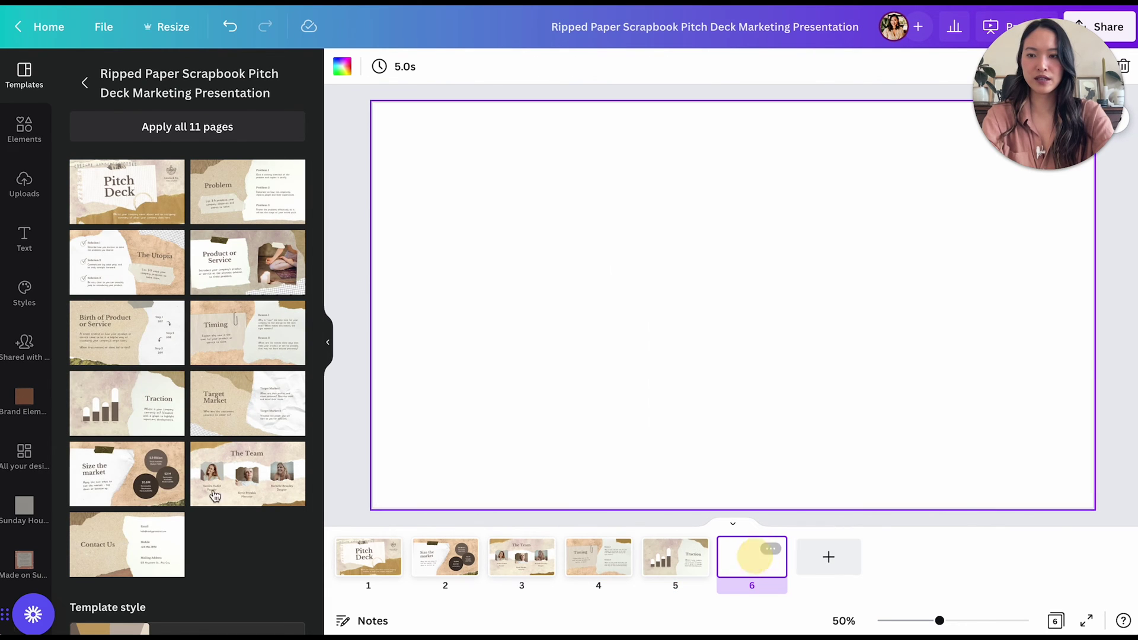
{"action": "scroll", "coordinate": [131, 474], "scroll_direction": "down", "scroll_amount": 2}
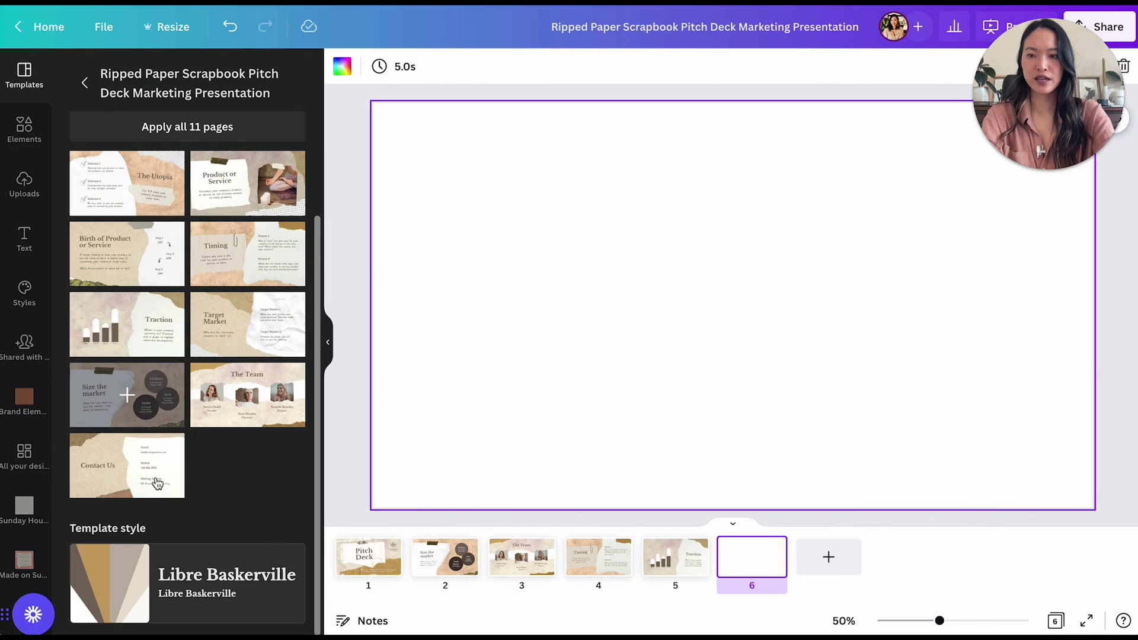
{"action": "left_click", "coordinate": [127, 466]}
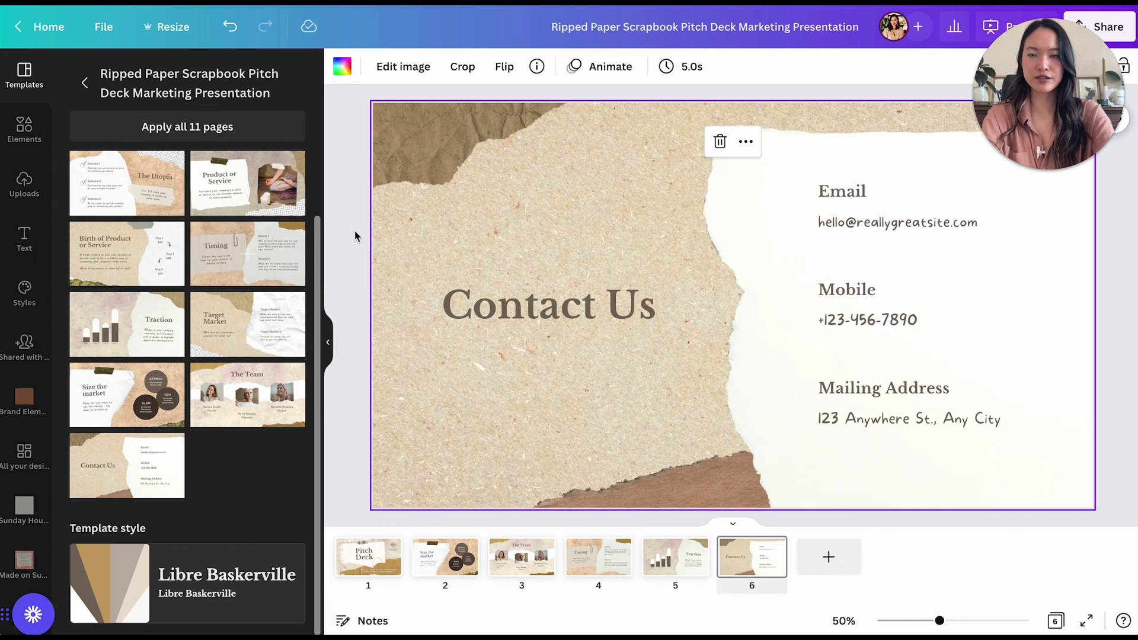
- Hide the template list and look through pages 1 to 6 of the presentation in order
{"action": "left_click", "coordinate": [328, 342]}
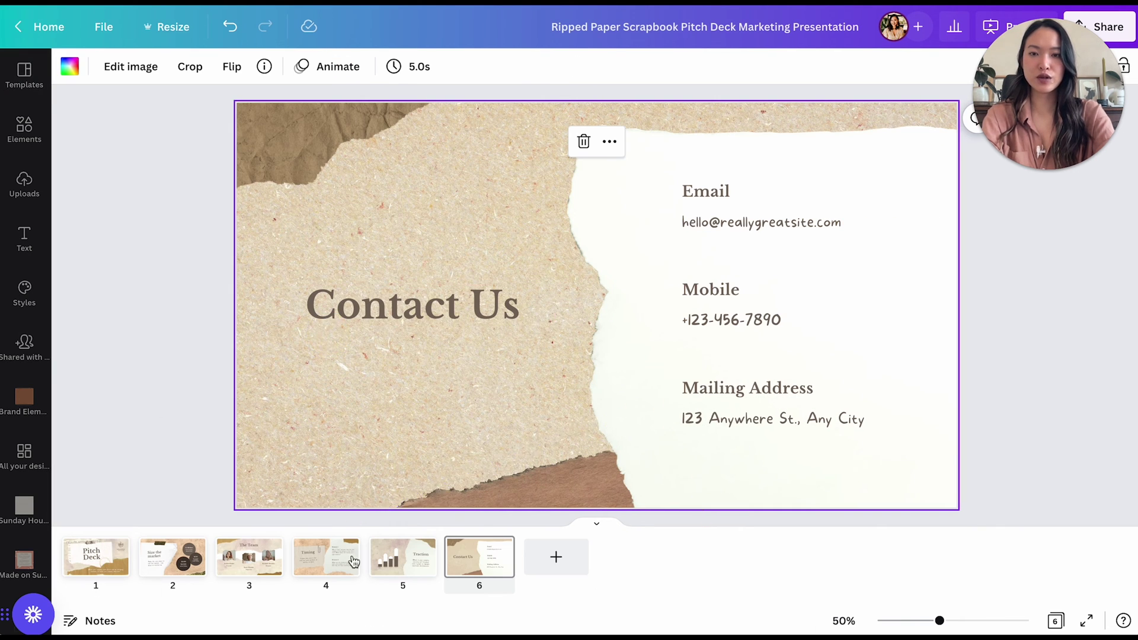
{"action": "left_click", "coordinate": [86, 571]}
{"action": "left_click", "coordinate": [166, 570]}
{"action": "left_click", "coordinate": [244, 571]}
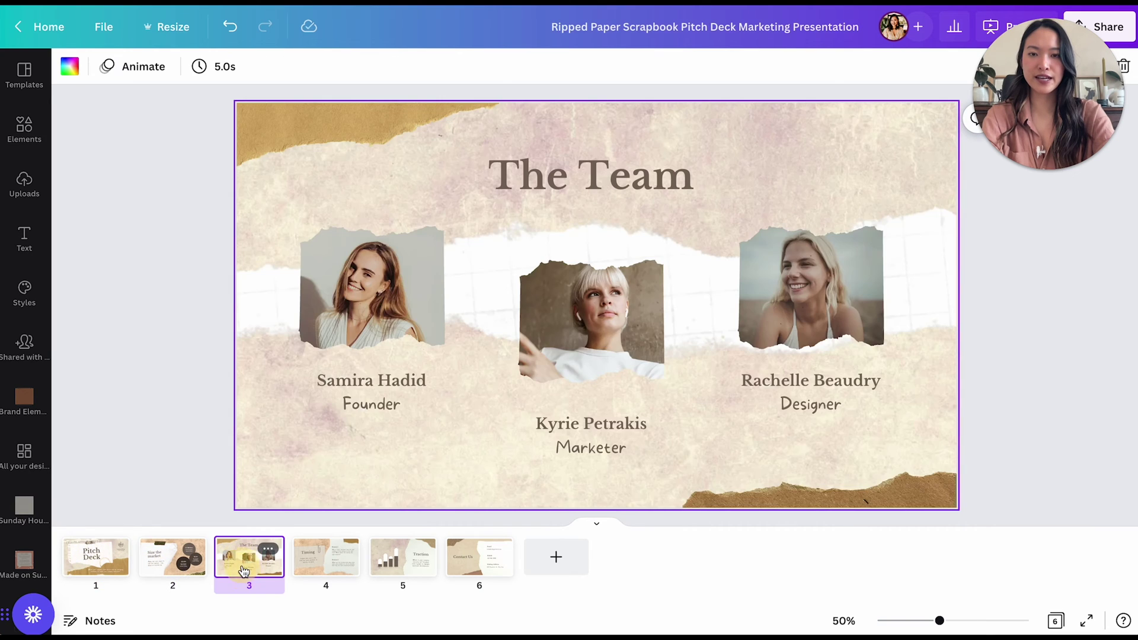
{"action": "left_click", "coordinate": [327, 568]}
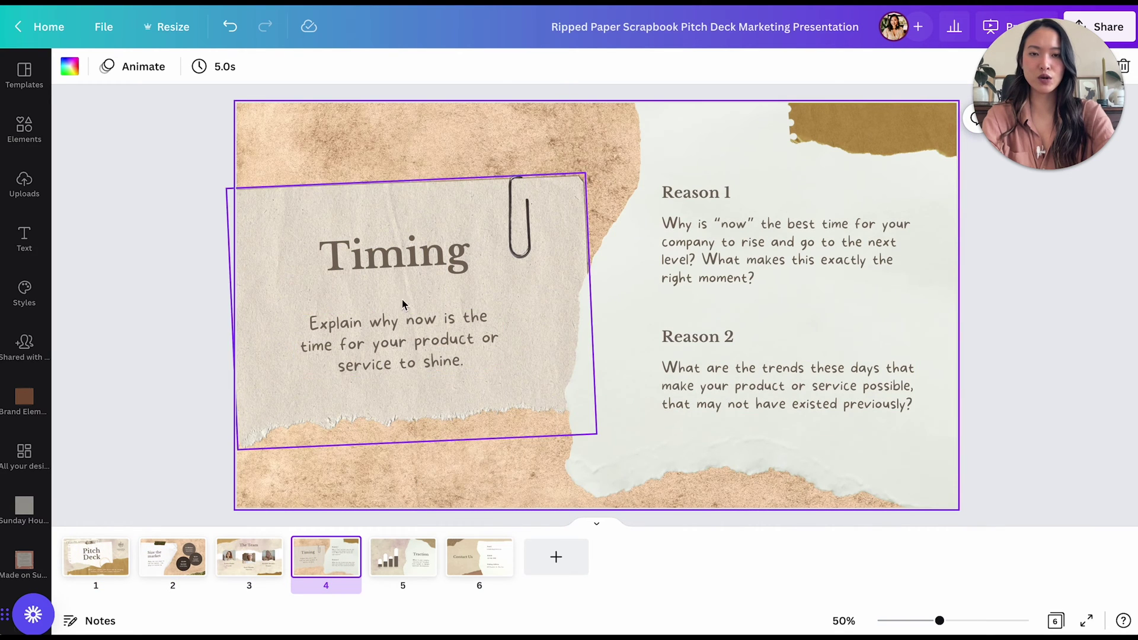
{"action": "left_click", "coordinate": [413, 568]}
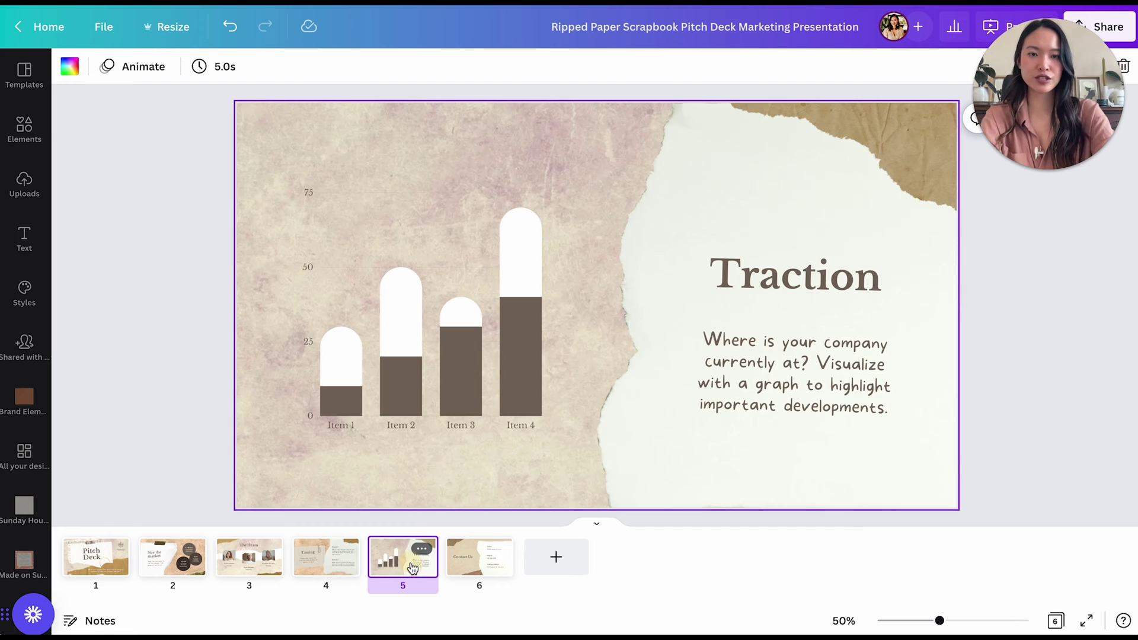
{"action": "left_click", "coordinate": [490, 578]}
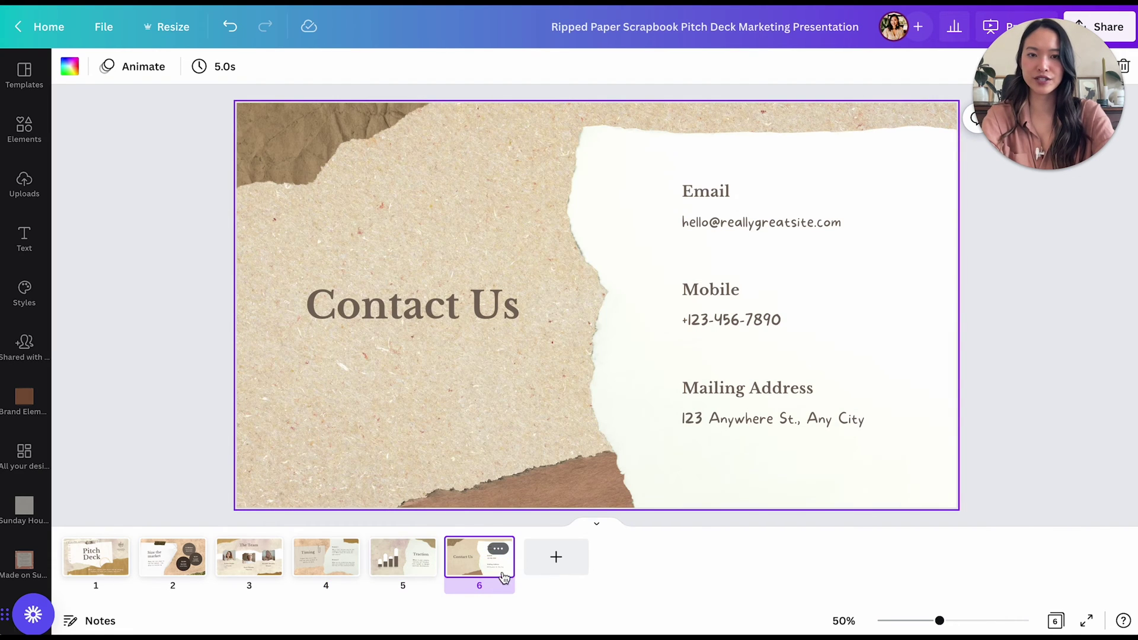
- Add a Color Wipe transition after page 1, the "Pitch Deck" cover
{"action": "left_click", "coordinate": [118, 591]}
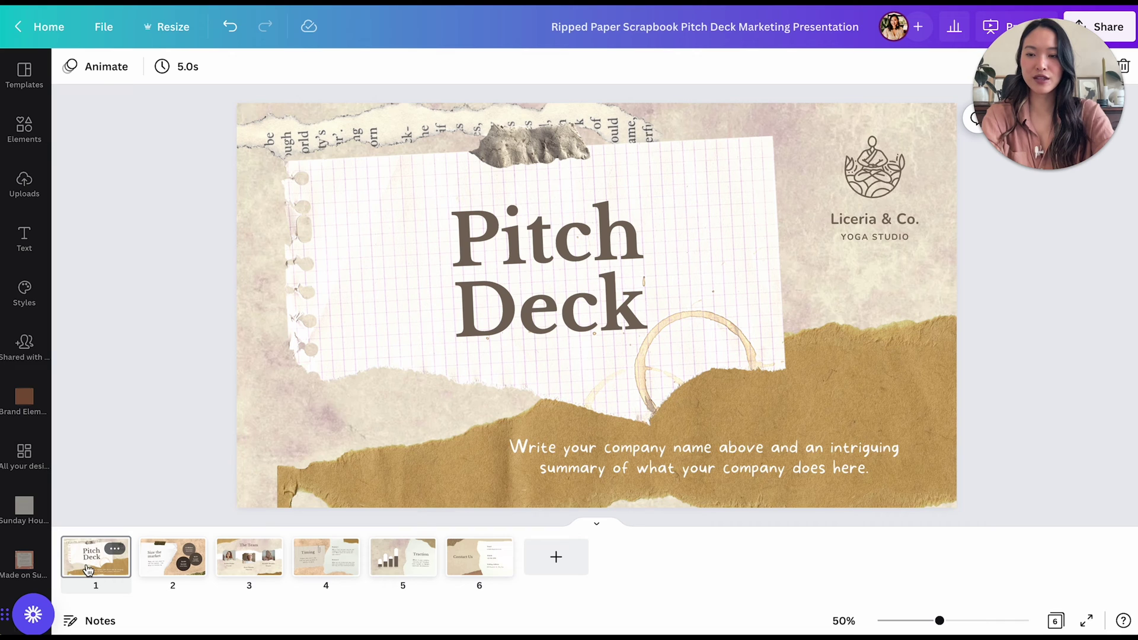
{"action": "left_click", "coordinate": [108, 564]}
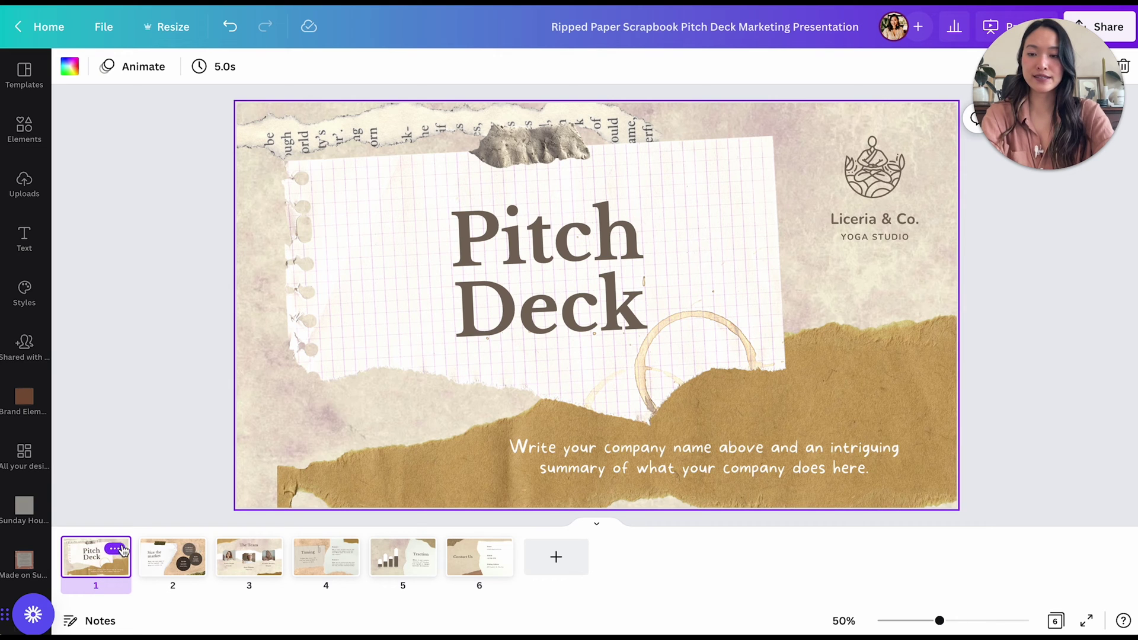
{"action": "left_click", "coordinate": [116, 551]}
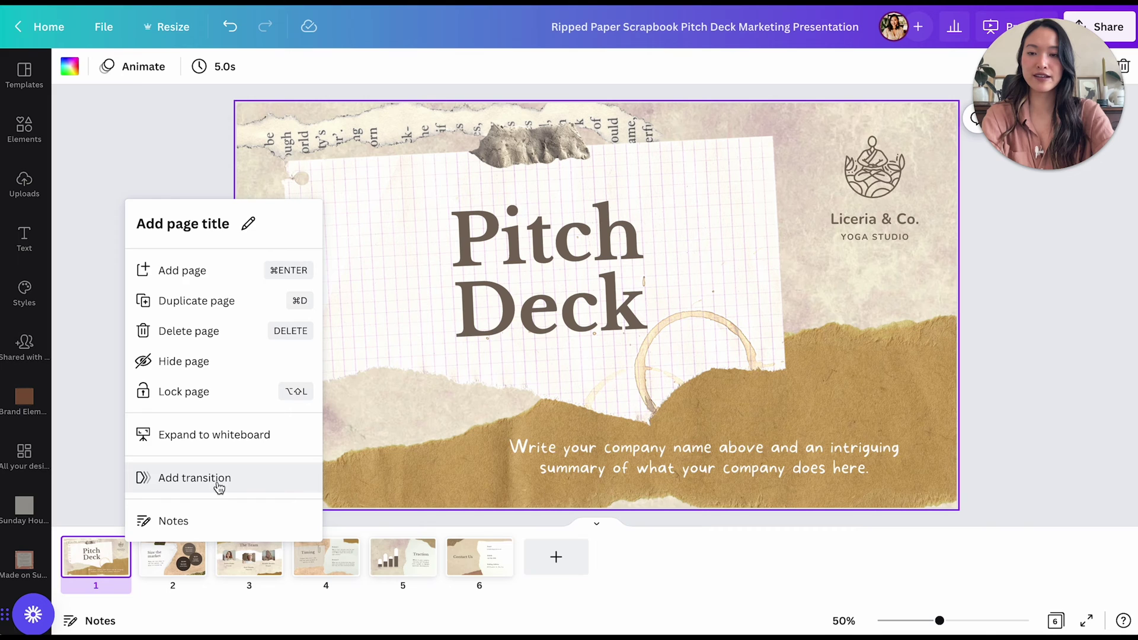
{"action": "left_click", "coordinate": [194, 478]}
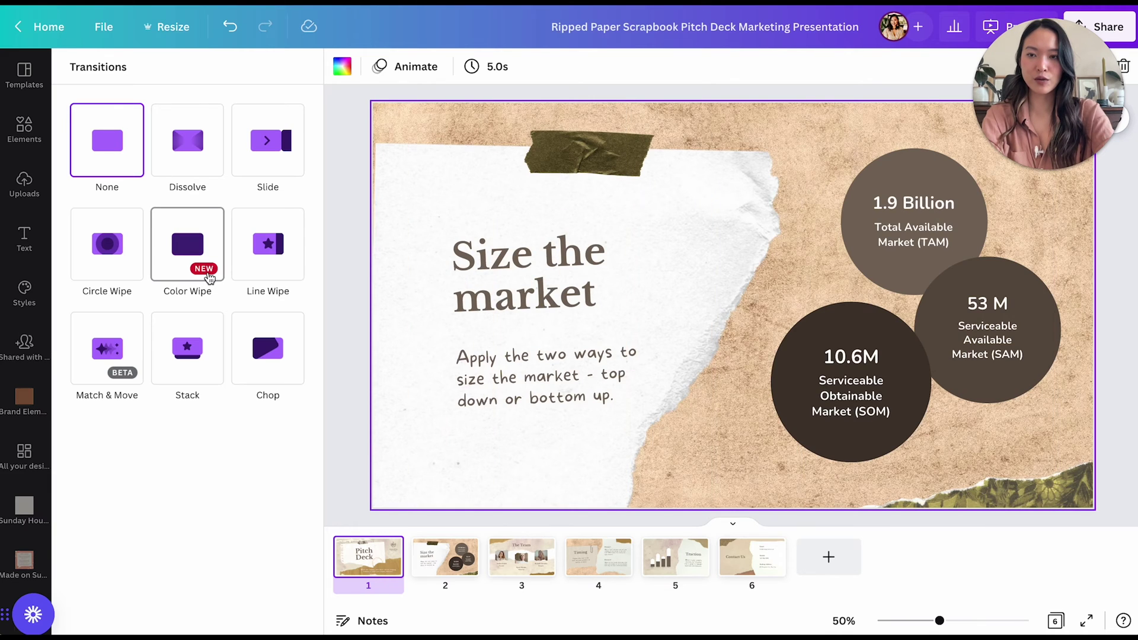
{"action": "left_click", "coordinate": [209, 279]}
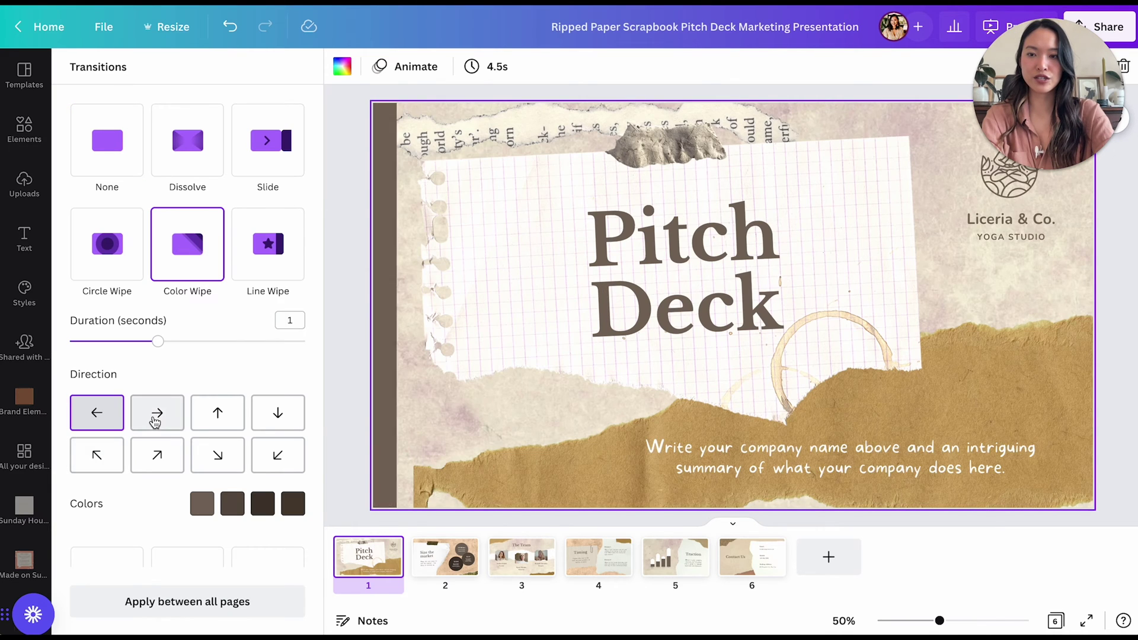
- Set the Color Wipe direction to diagonally down-right and its first color to the light olive swatch in the MADE ON SUNDAYS palette
{"action": "left_click", "coordinate": [219, 413]}
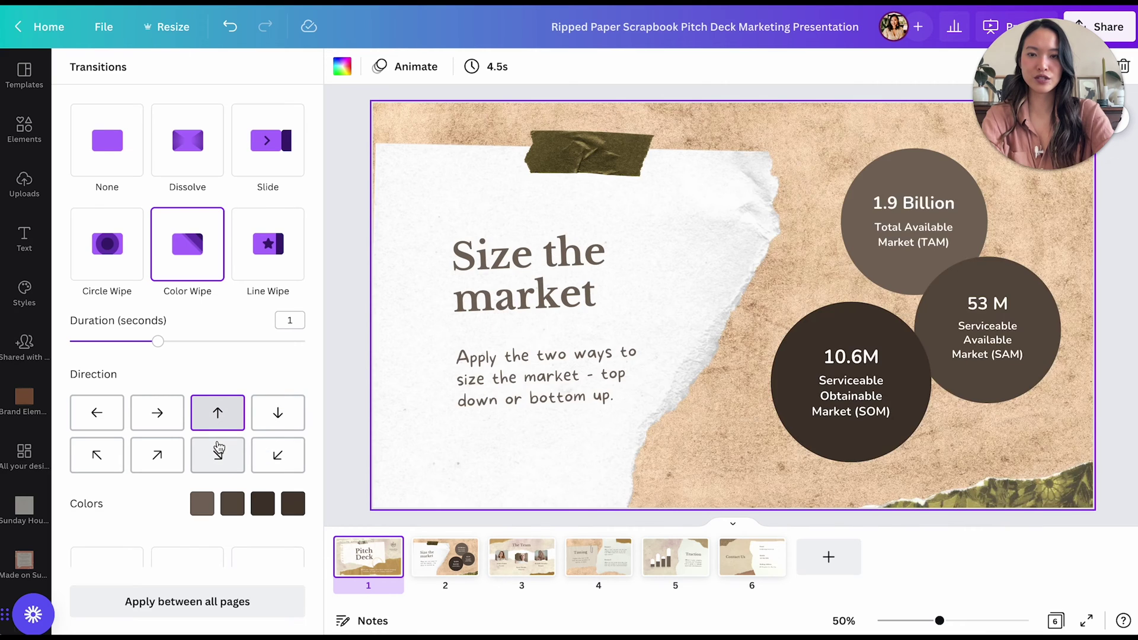
{"action": "left_click", "coordinate": [218, 450]}
{"action": "scroll", "coordinate": [218, 447], "scroll_direction": "down", "scroll_amount": 2}
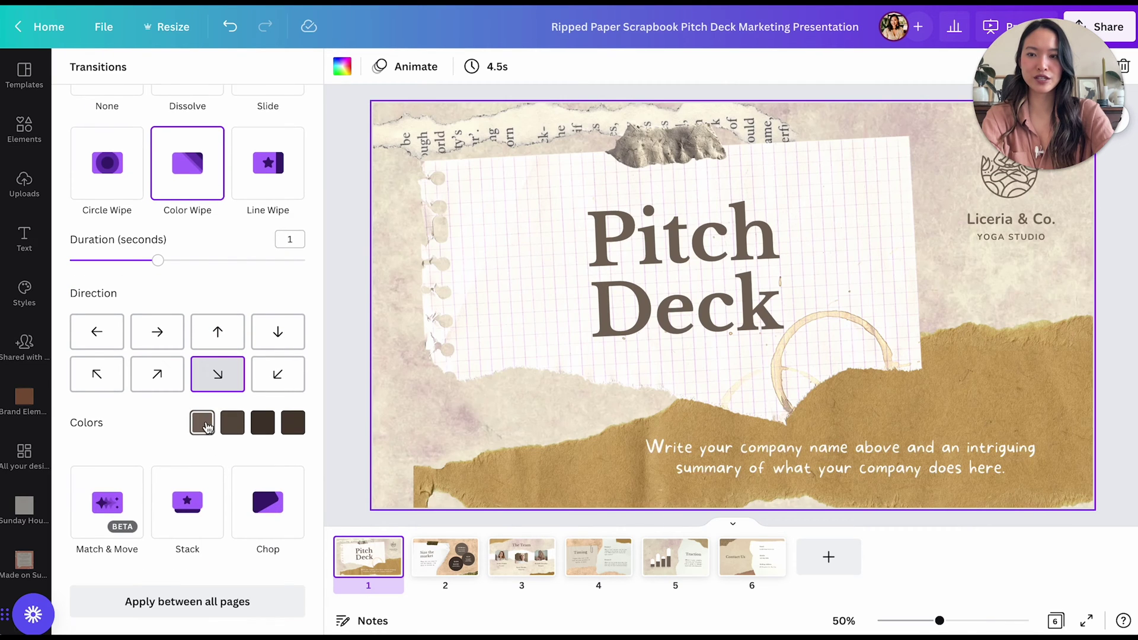
{"action": "left_click", "coordinate": [204, 424]}
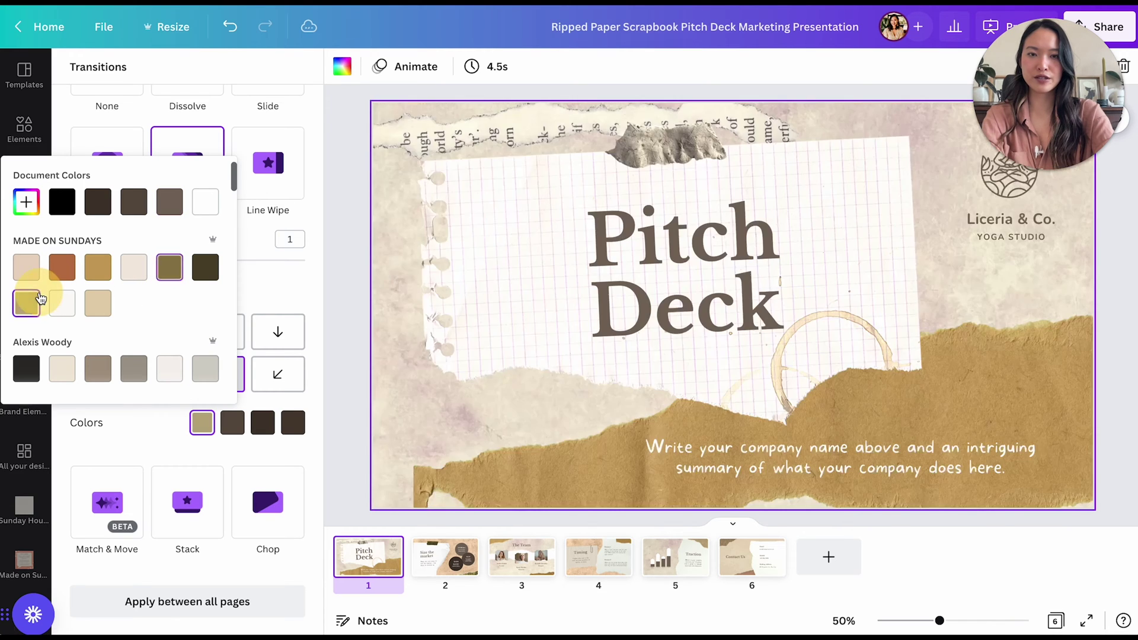
{"action": "left_click", "coordinate": [26, 303]}
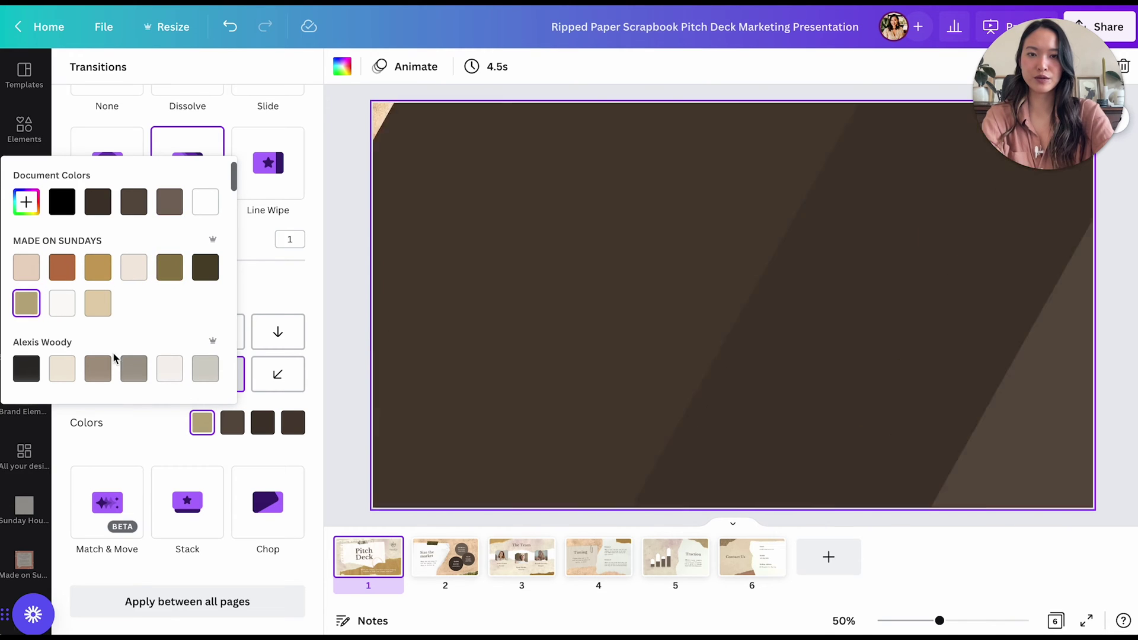
- Set the Color Wipe's second color to light olive, third to tan and fourth to pale pink from the MADE ON SUNDAYS palette
{"action": "left_click", "coordinate": [230, 424]}
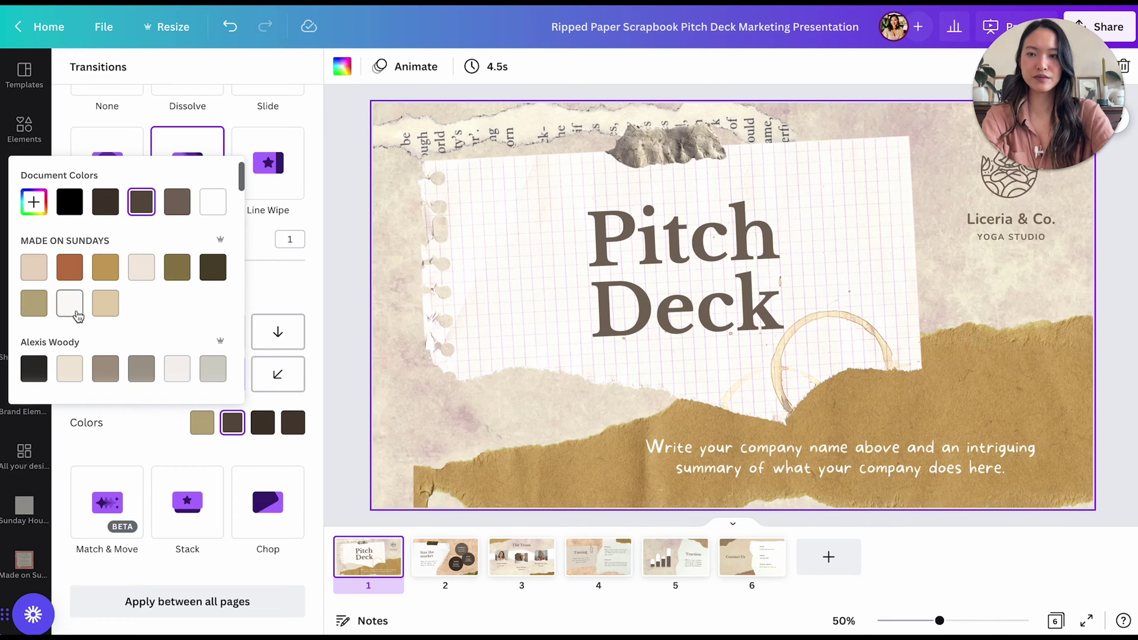
{"action": "left_click", "coordinate": [34, 309]}
{"action": "left_click", "coordinate": [263, 423]}
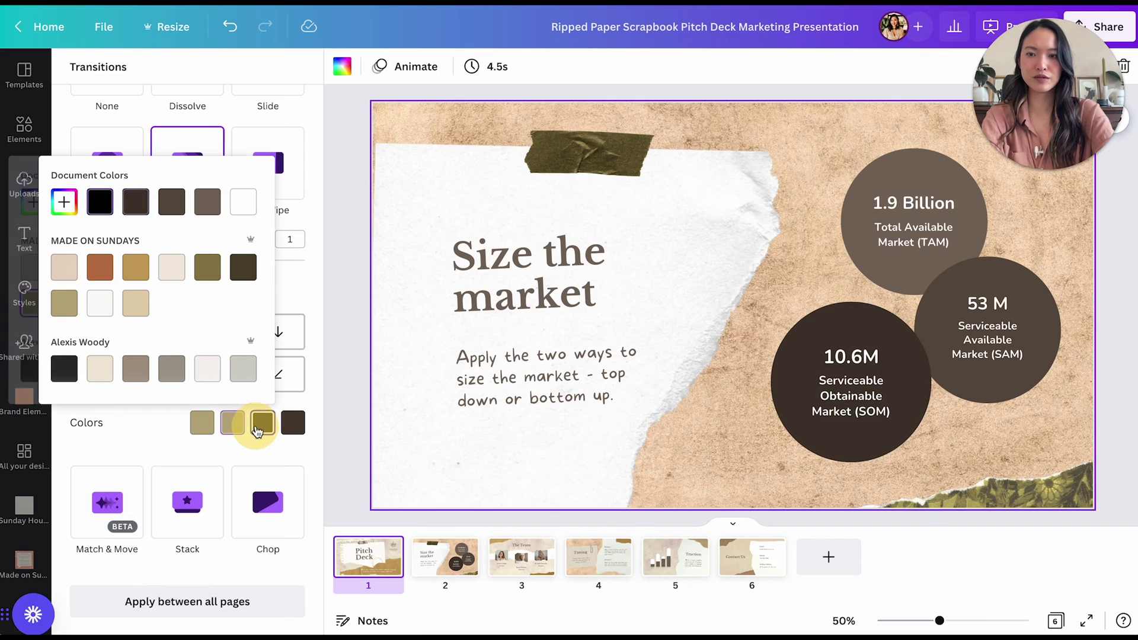
{"action": "left_click", "coordinate": [136, 303]}
{"action": "left_click", "coordinate": [293, 422]}
{"action": "left_click", "coordinate": [93, 270]}
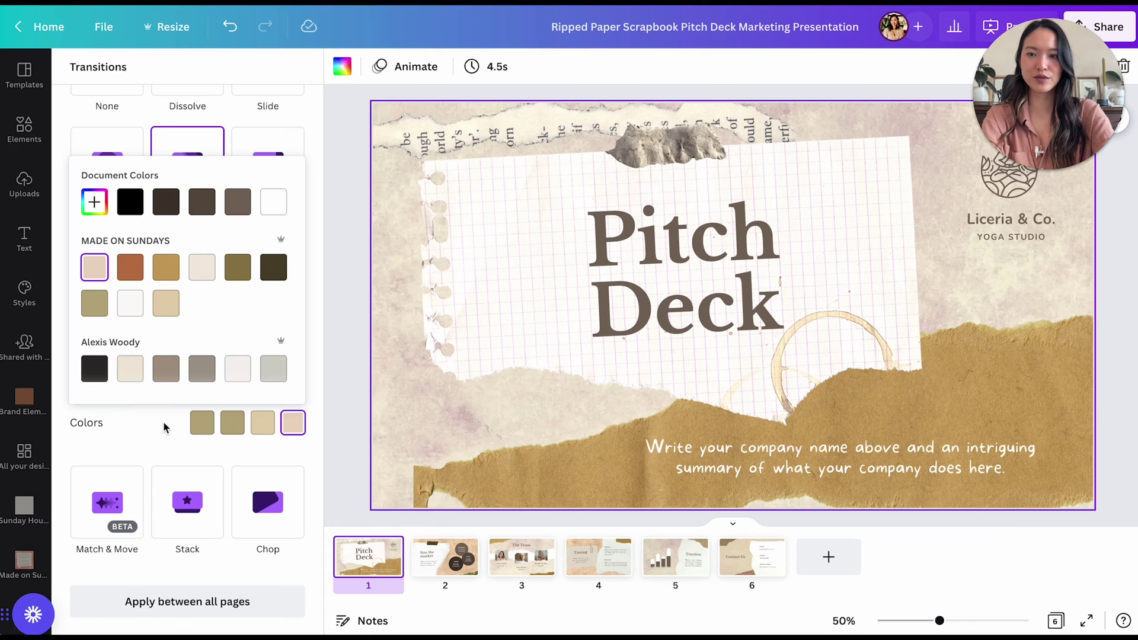
{"action": "left_click", "coordinate": [158, 444]}
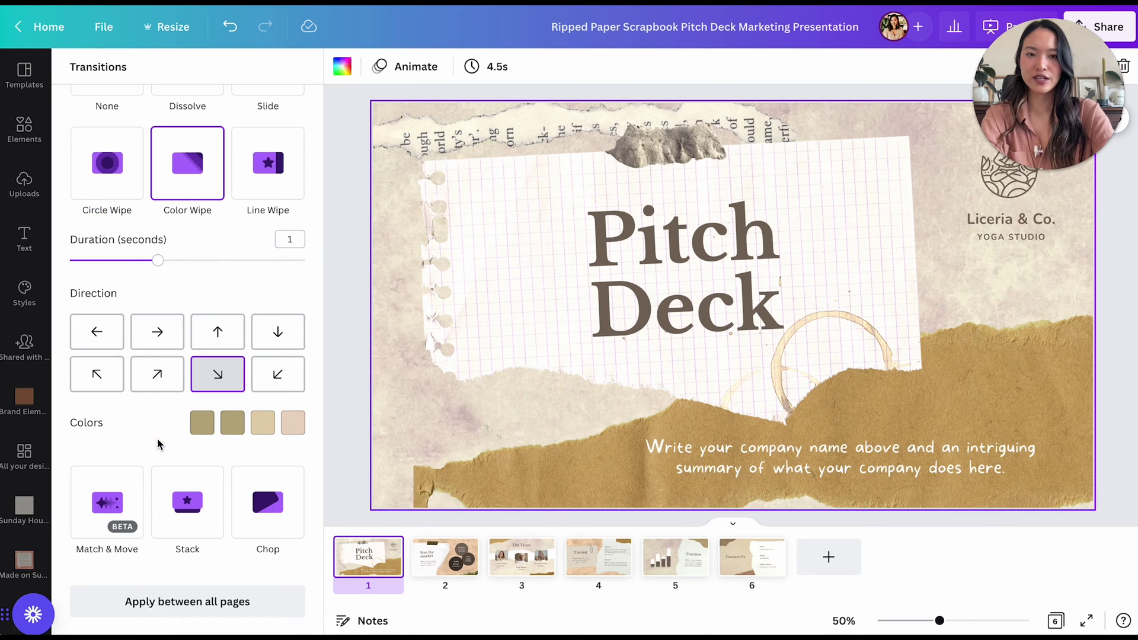
- Change the Color Wipe's second color to off-white and its fourth to light olive from the MADE ON SUNDAYS palette
{"action": "left_click", "coordinate": [222, 438]}
{"action": "left_click", "coordinate": [69, 303]}
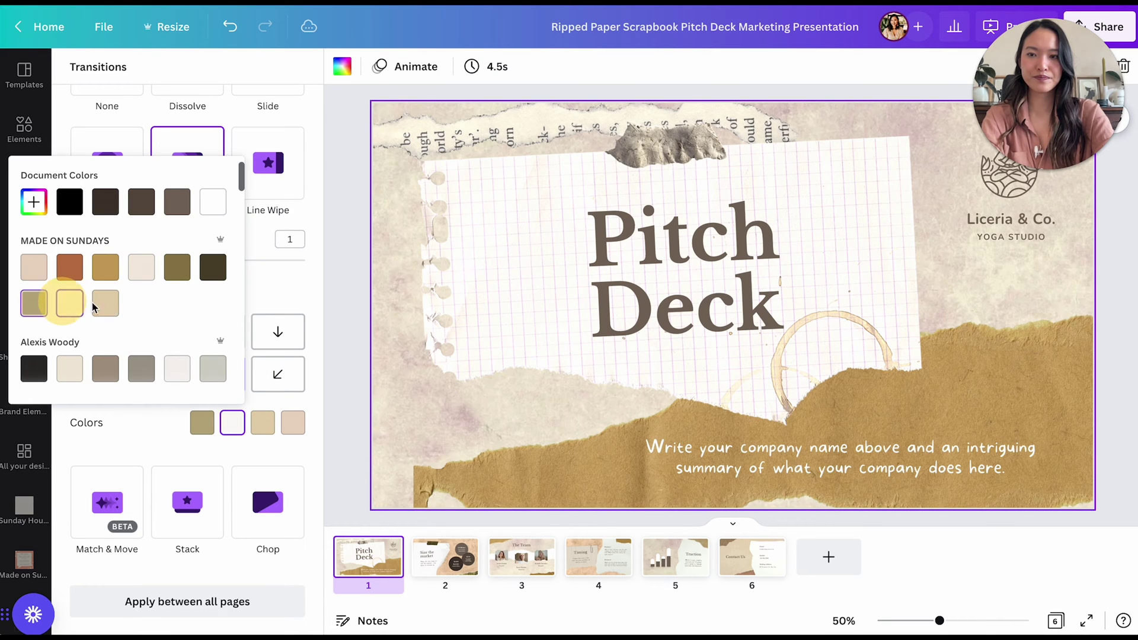
{"action": "left_click", "coordinate": [144, 444]}
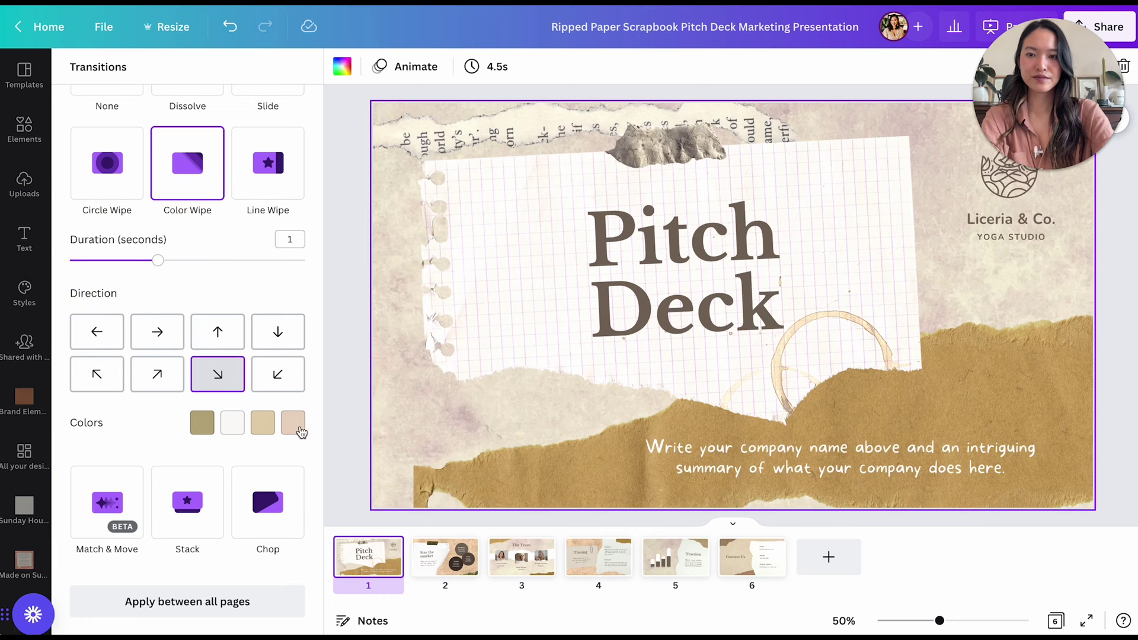
{"action": "left_click", "coordinate": [293, 423]}
{"action": "left_click", "coordinate": [95, 304]}
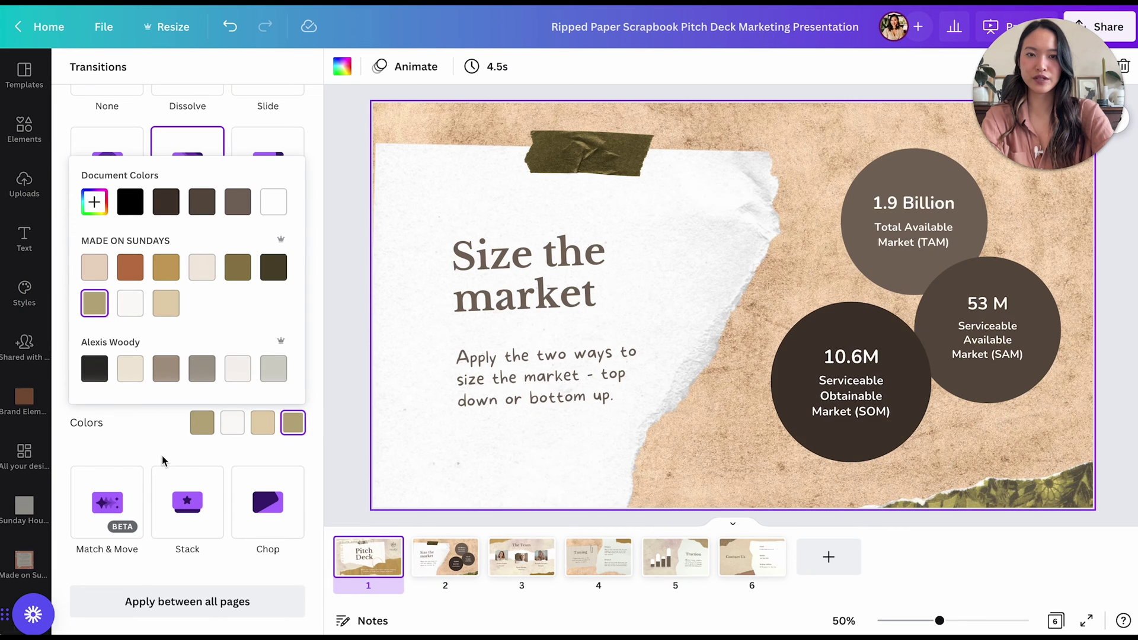
{"action": "left_click", "coordinate": [152, 440]}
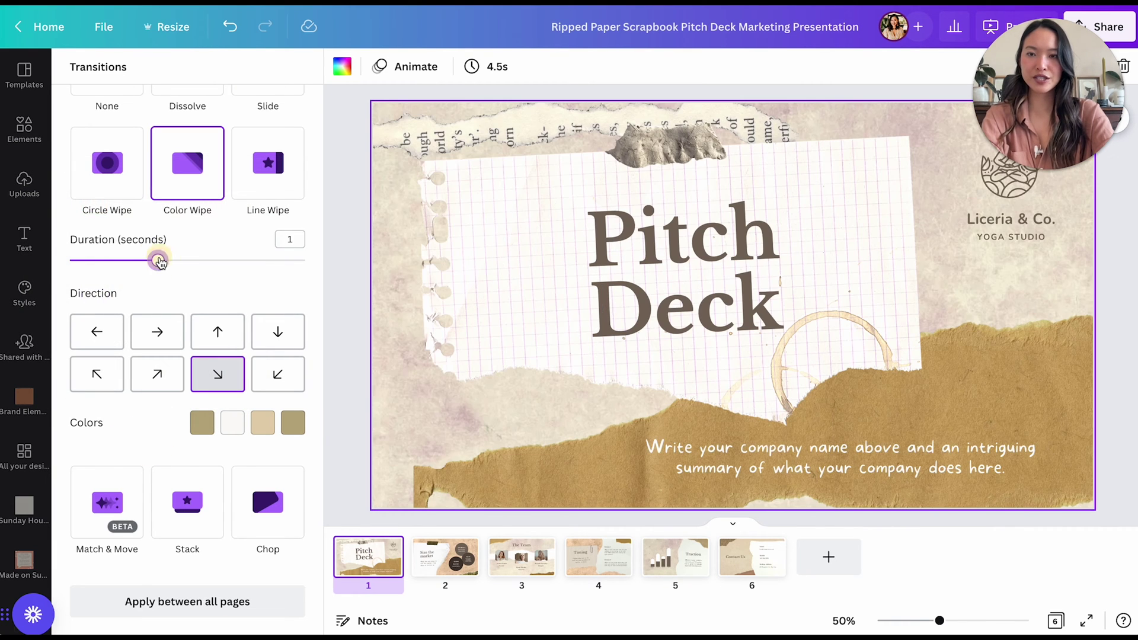
- Try Color Wipe durations of 1.5 and 2.2 seconds on page 1, previewing the transition at each length
{"action": "left_click_drag", "start_coordinate": [159, 261], "coordinate": [197, 262]}
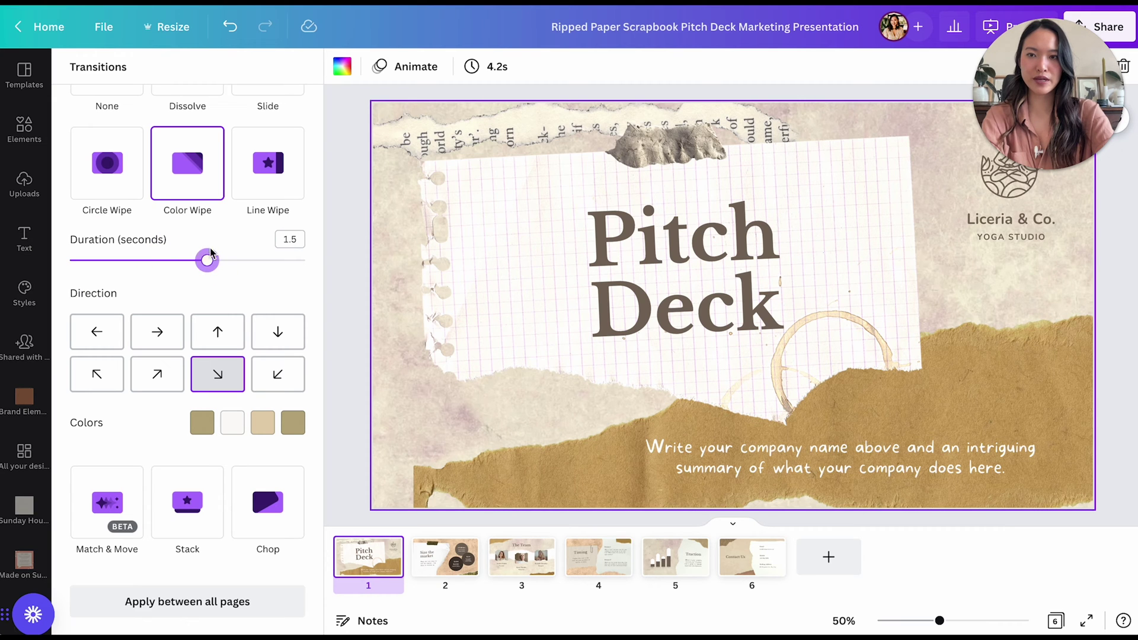
{"action": "scroll", "coordinate": [165, 272], "scroll_direction": "up", "scroll_amount": 2}
{"action": "left_click", "coordinate": [173, 249]}
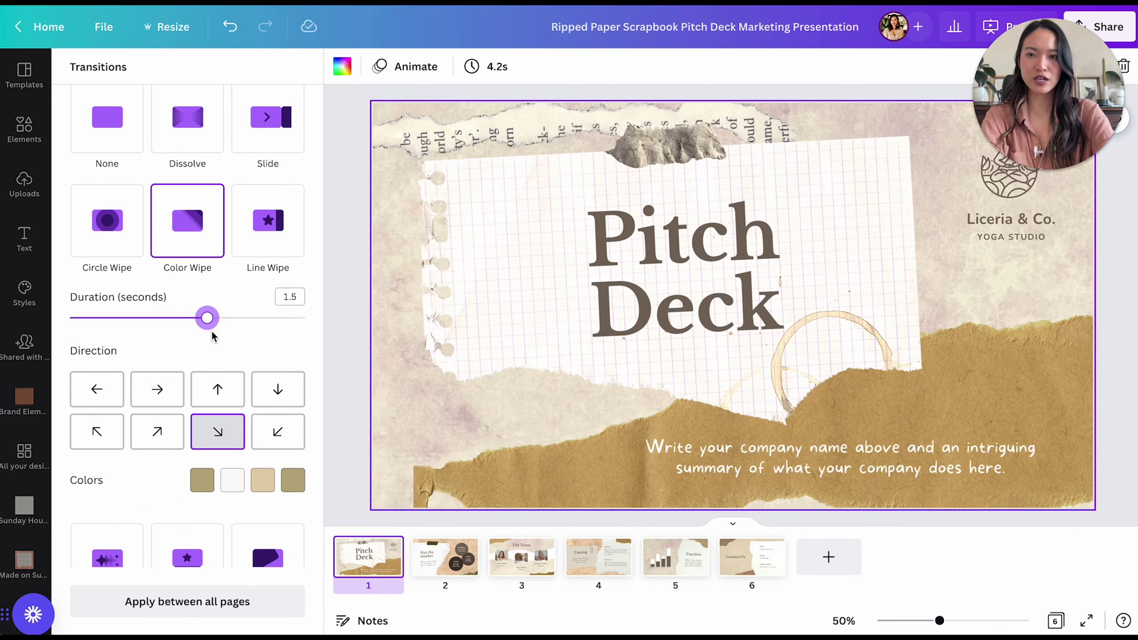
{"action": "left_click_drag", "start_coordinate": [207, 317], "coordinate": [281, 319]}
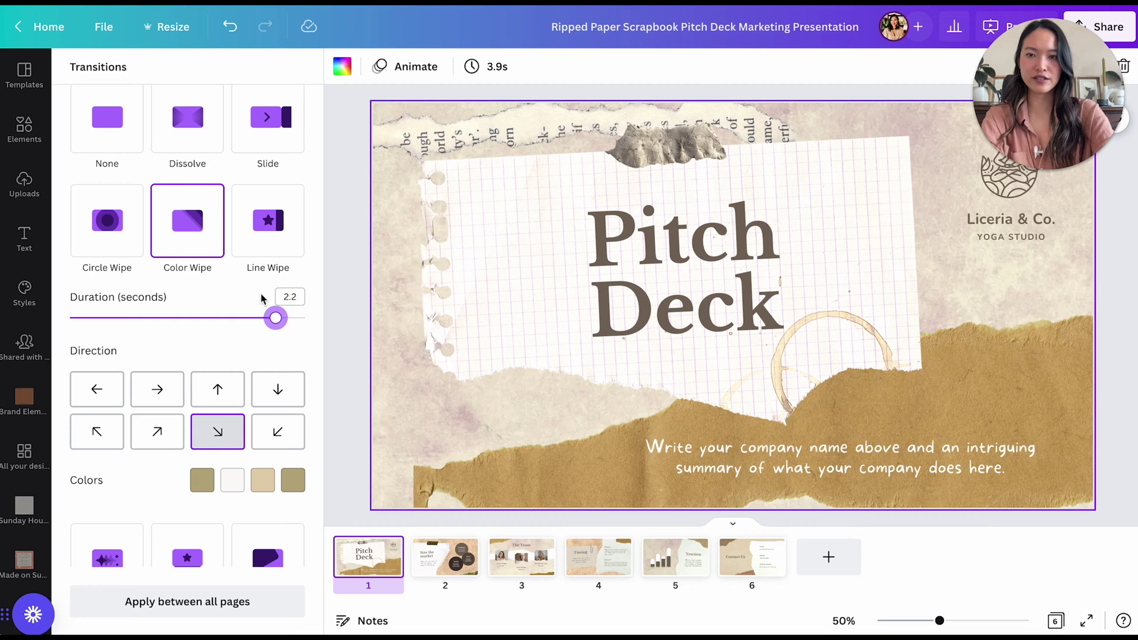
{"action": "left_click", "coordinate": [201, 232]}
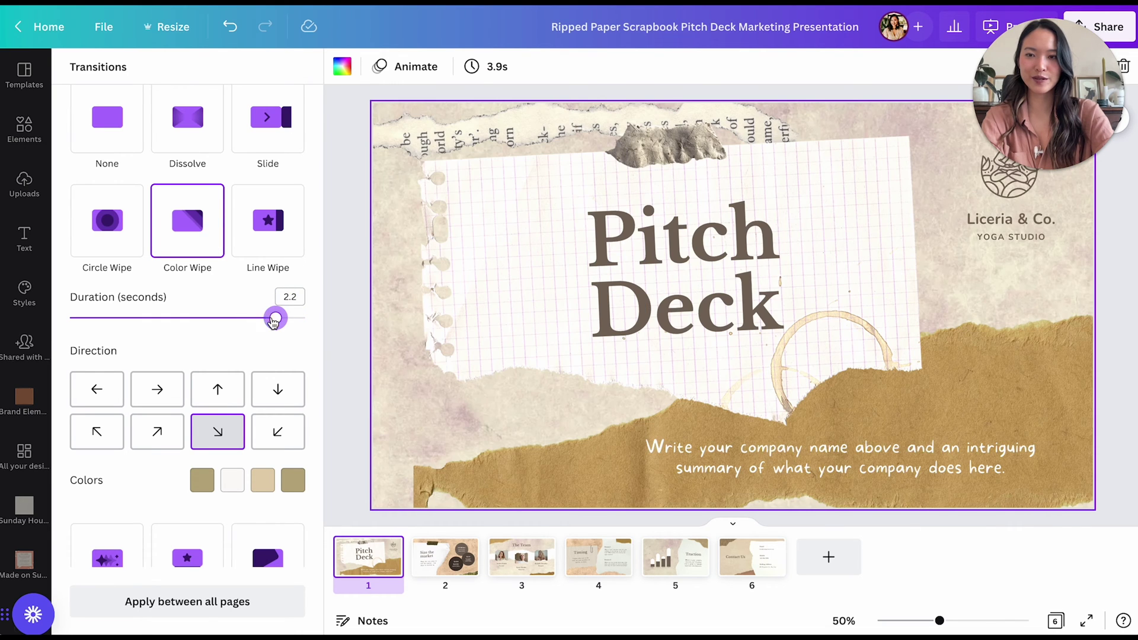
- Set the Color Wipe duration on page 1 to 1.9 seconds and preview the transition
{"action": "left_click_drag", "start_coordinate": [274, 320], "coordinate": [246, 319]}
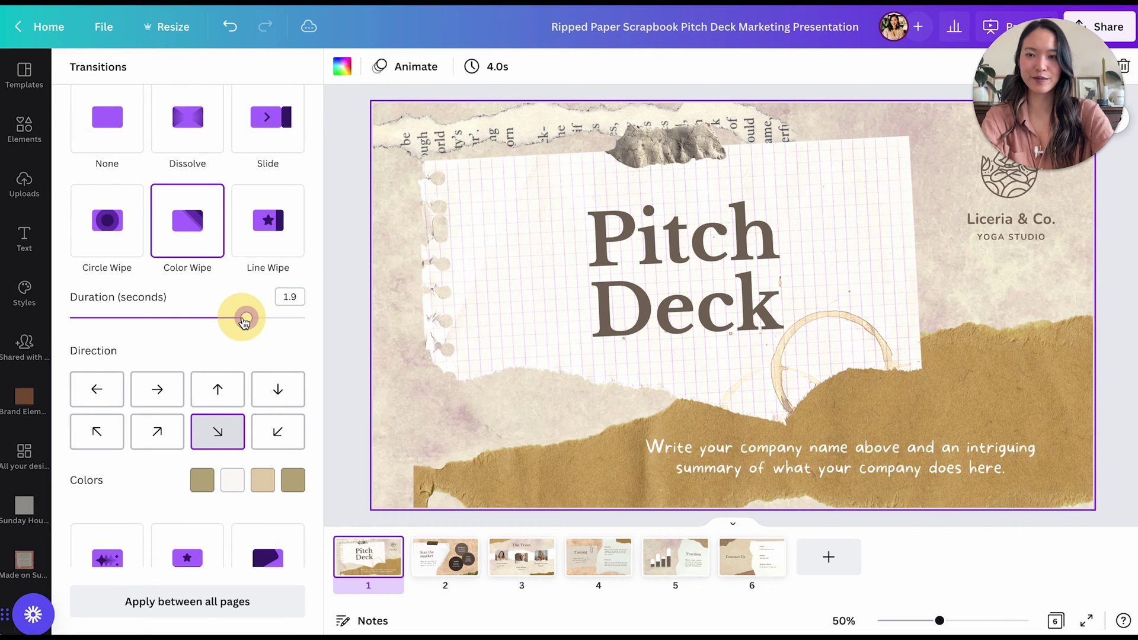
{"action": "left_click", "coordinate": [178, 215]}
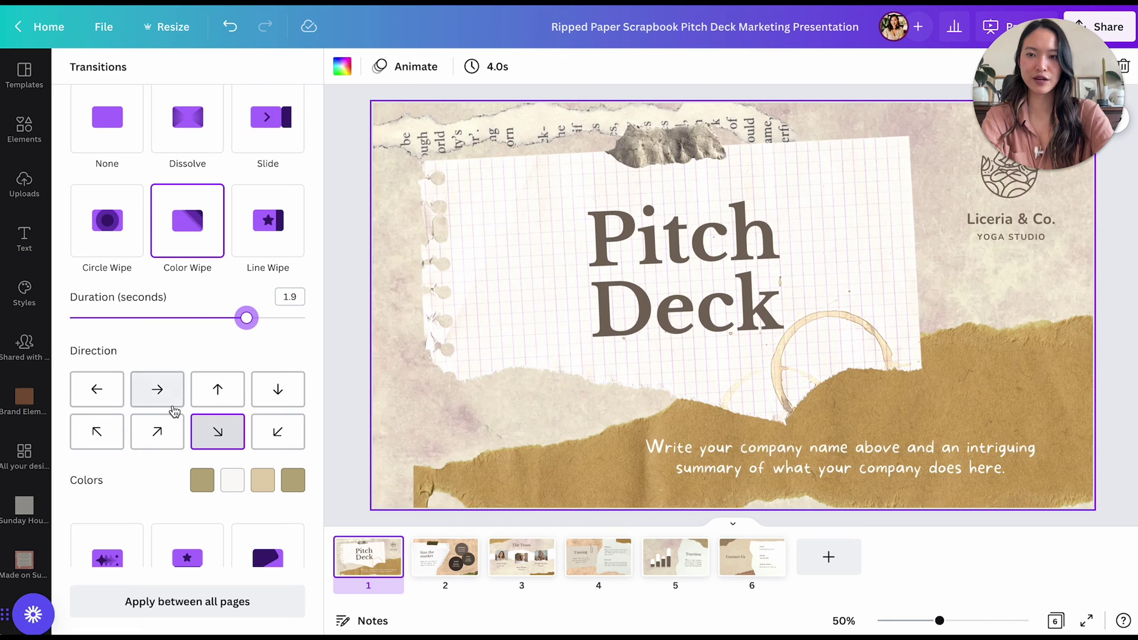
{"action": "scroll", "coordinate": [173, 410], "scroll_direction": "down", "scroll_amount": 1}
{"action": "scroll", "coordinate": [175, 410], "scroll_direction": "up", "scroll_amount": 1}
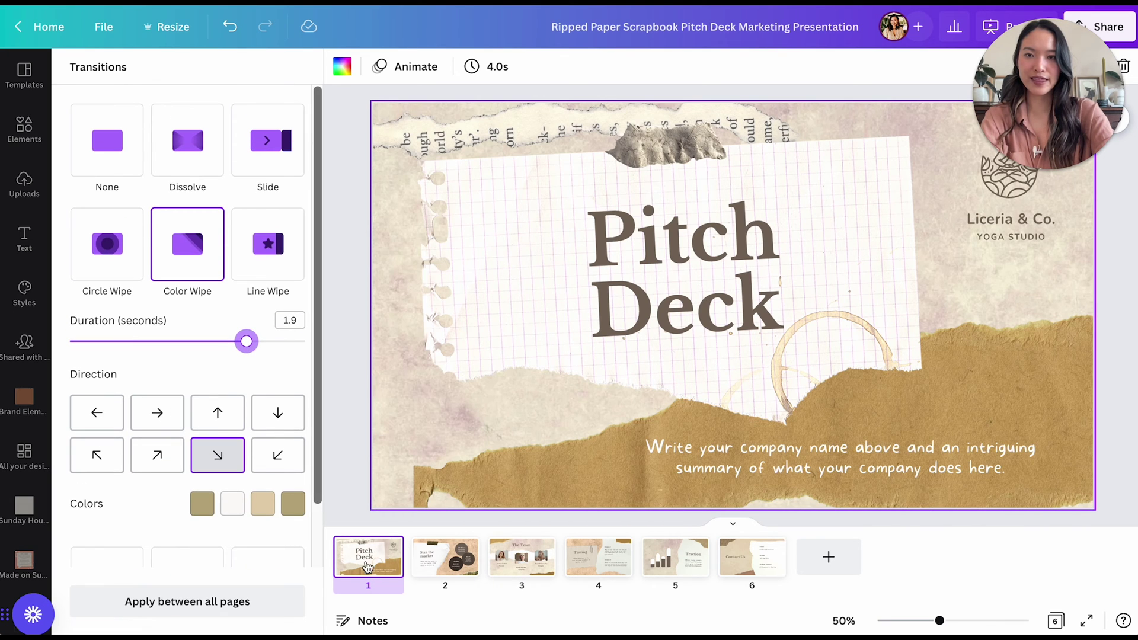
- Open the transition options for page 2, "Size the market"
{"action": "left_click", "coordinate": [433, 564]}
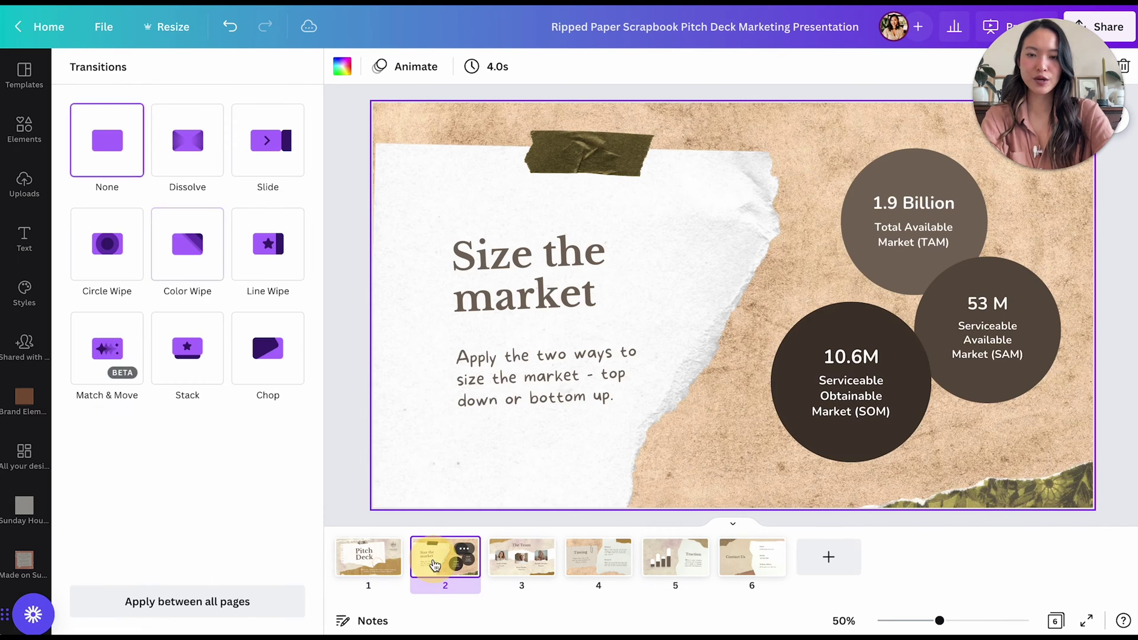
{"action": "left_click", "coordinate": [465, 551]}
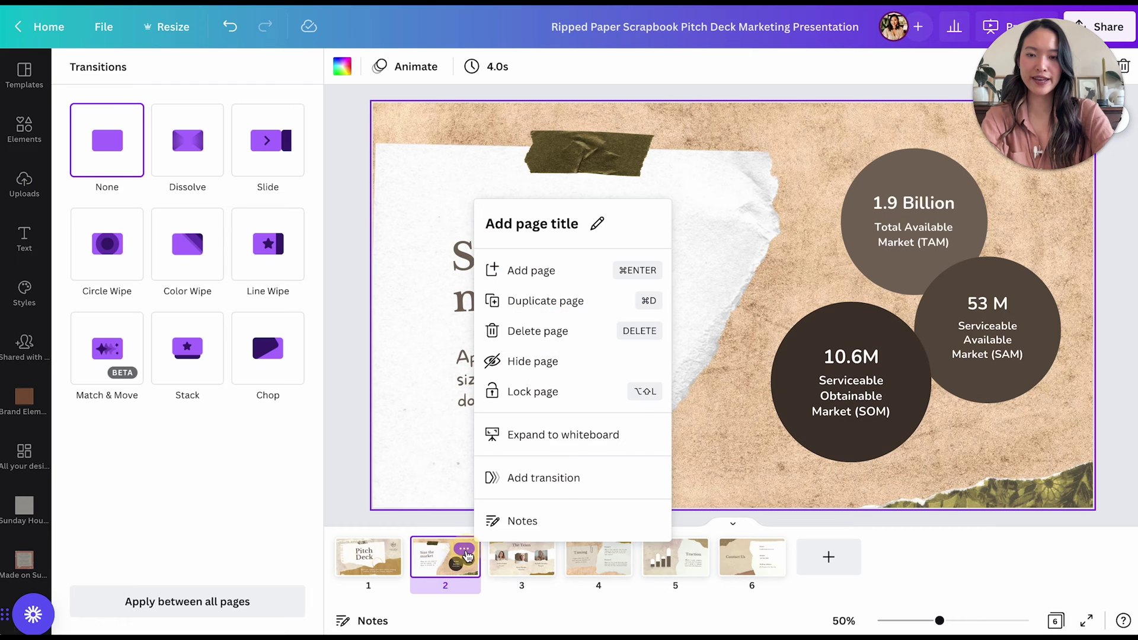
{"action": "left_click", "coordinate": [537, 491]}
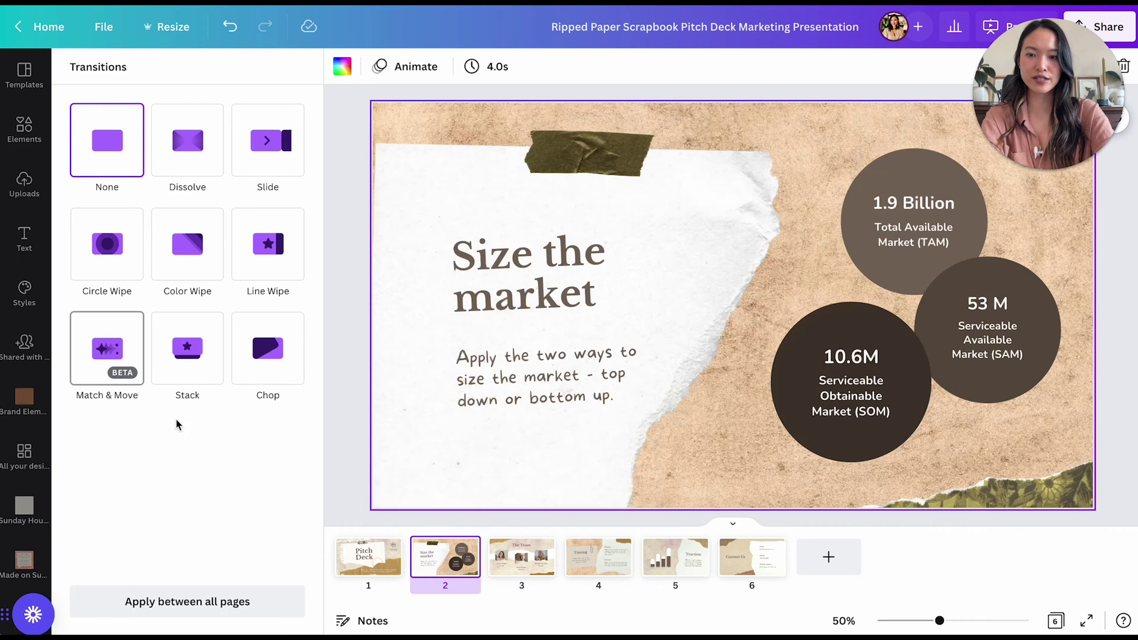
- Apply page 1's Color Wipe transition between all pages and check the transition settings on page 2
{"action": "left_click", "coordinate": [372, 569]}
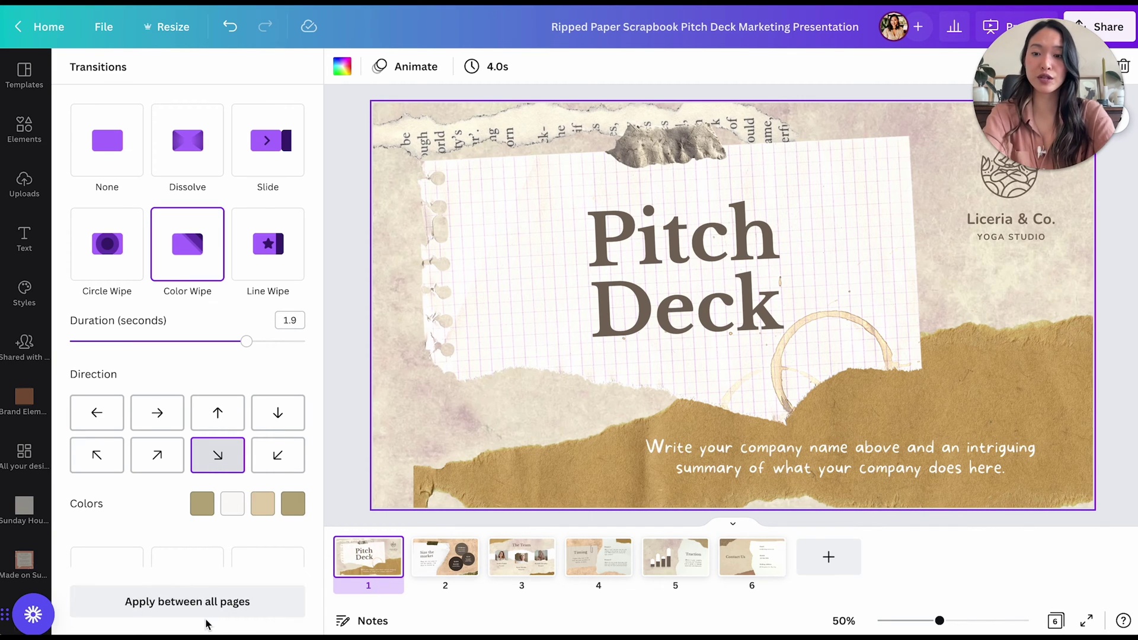
{"action": "left_click", "coordinate": [208, 602]}
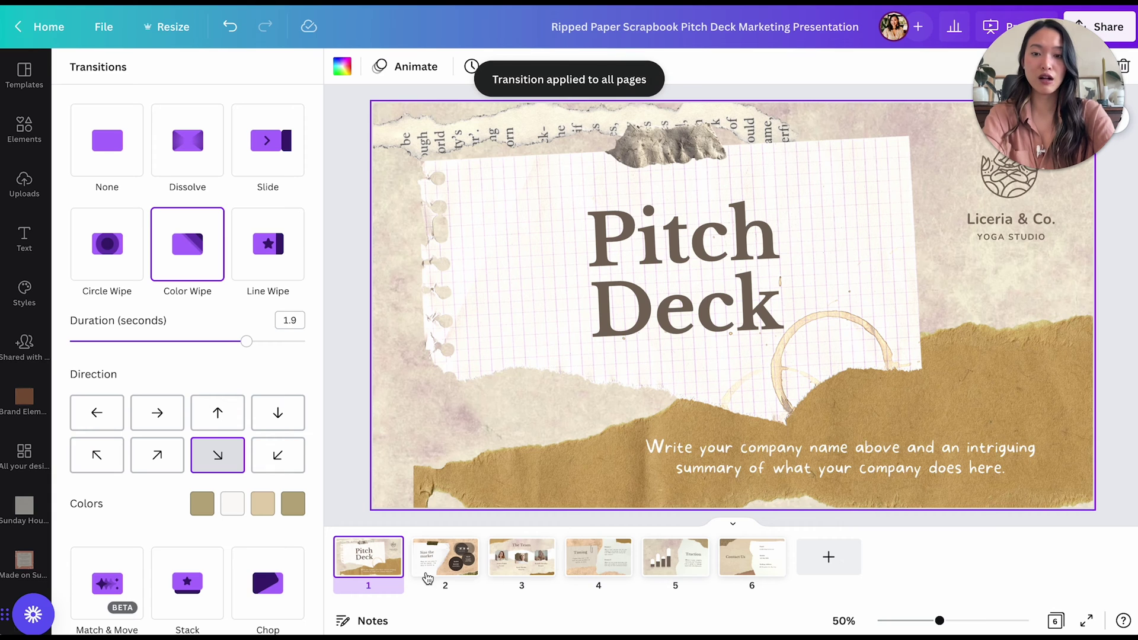
{"action": "left_click", "coordinate": [454, 566]}
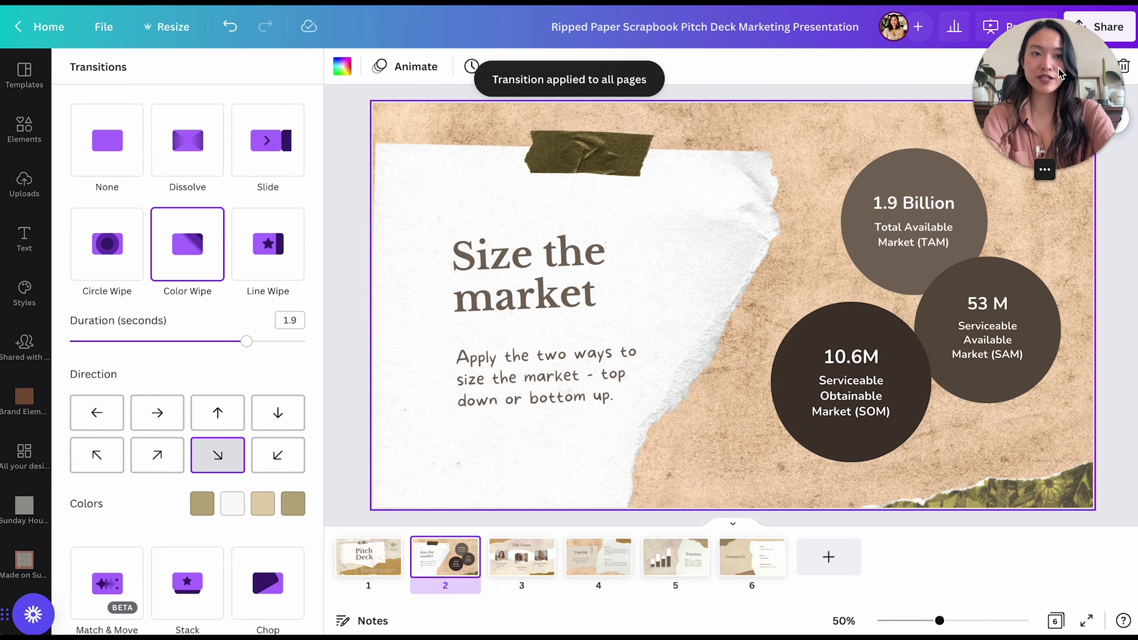
- Present the deck full screen from page 2 through page 6 to watch the Color Wipe transitions, and return to the editor
{"action": "left_click_drag", "start_coordinate": [1059, 73], "coordinate": [1059, 118]}
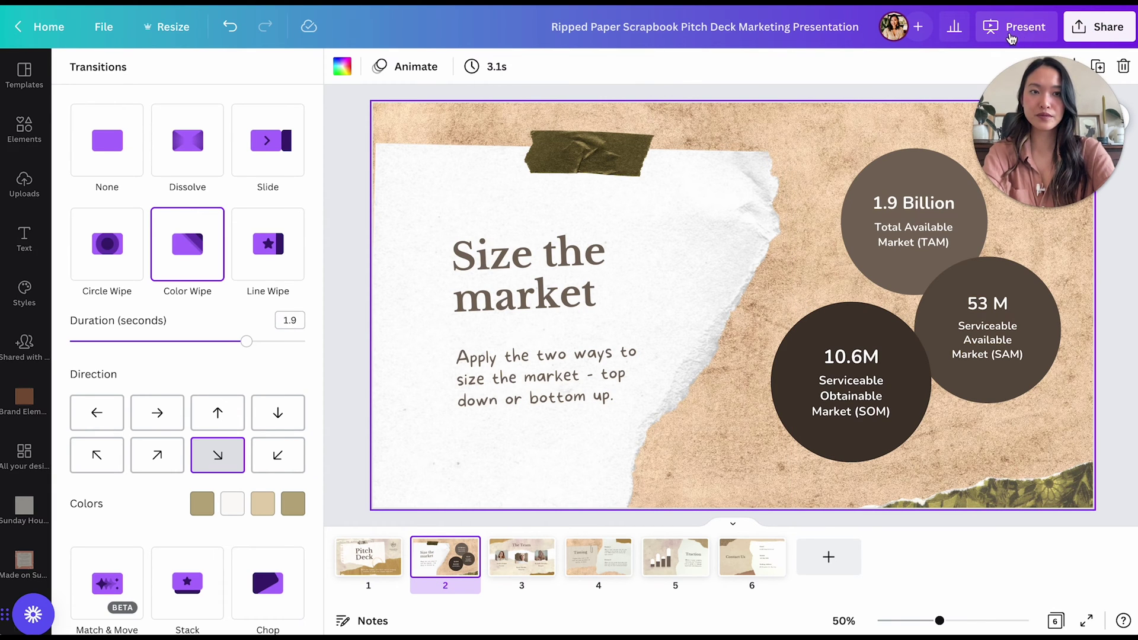
{"action": "left_click", "coordinate": [1033, 39]}
{"action": "left_click", "coordinate": [916, 174]}
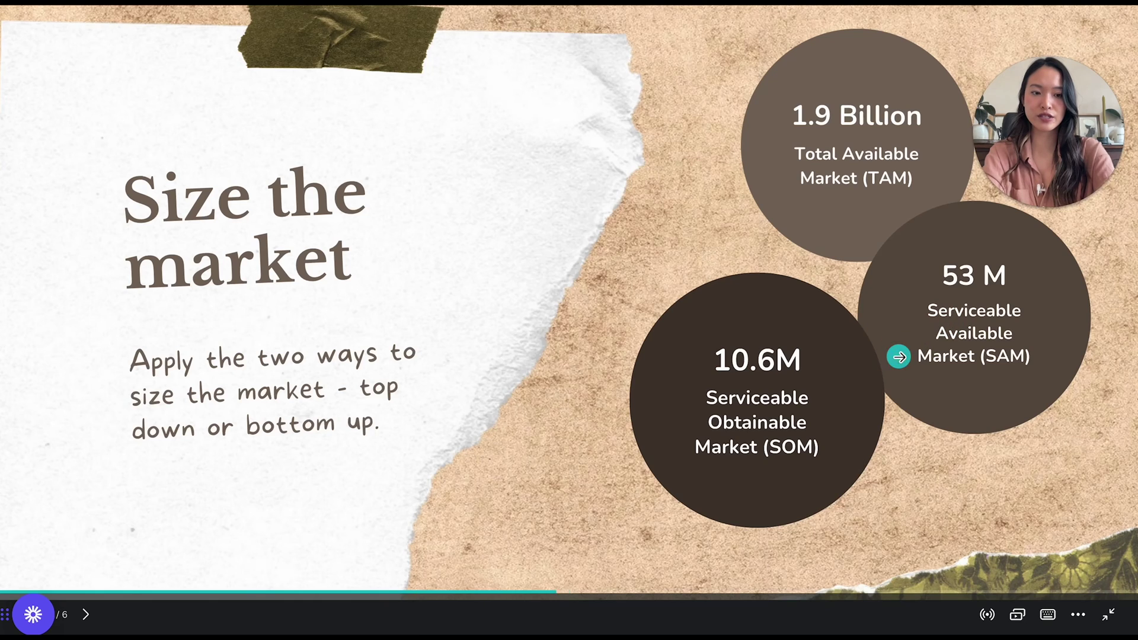
{"action": "left_click", "coordinate": [899, 357]}
{"action": "left_click", "coordinate": [900, 357]}
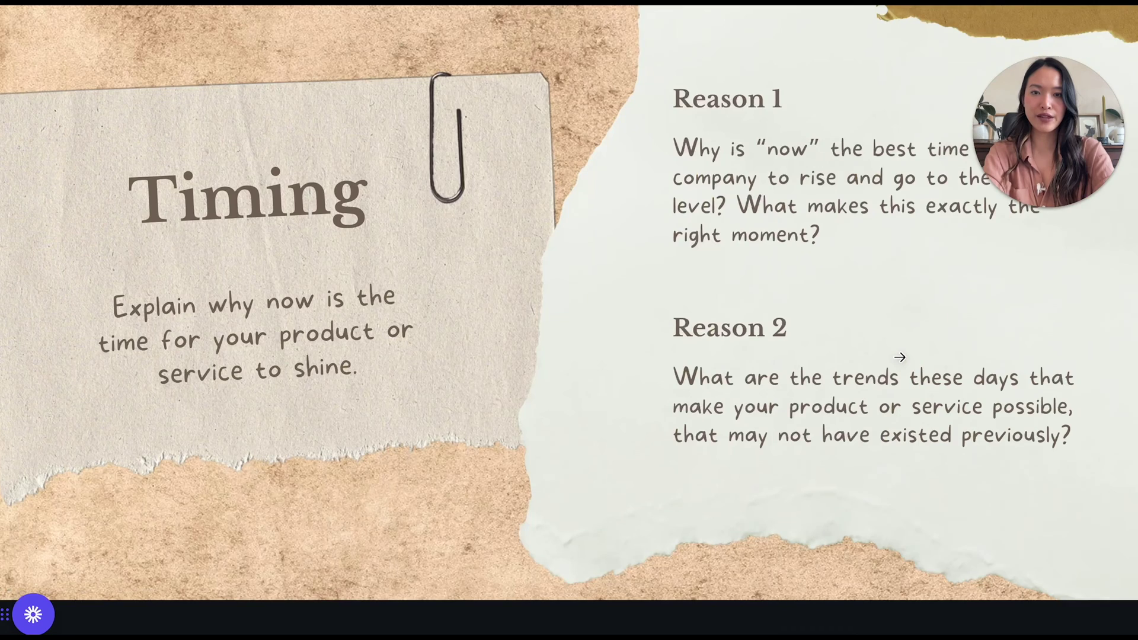
{"action": "left_click", "coordinate": [899, 357]}
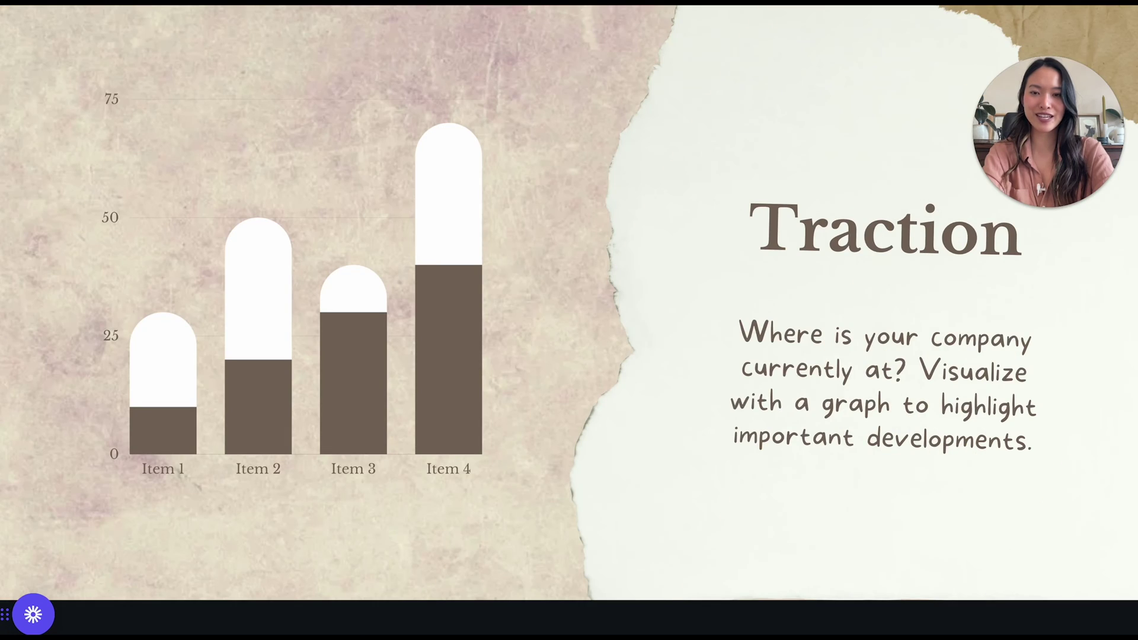
{"action": "left_click", "coordinate": [900, 358]}
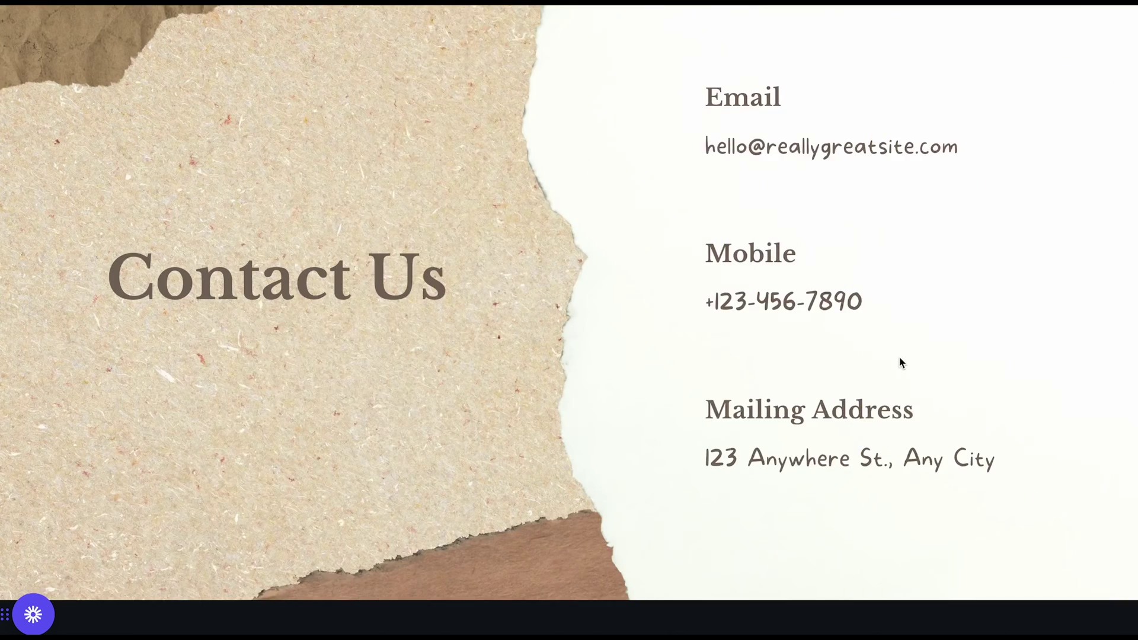
{"action": "key", "text": "Escape"}
{"action": "left_click", "coordinate": [190, 297]}
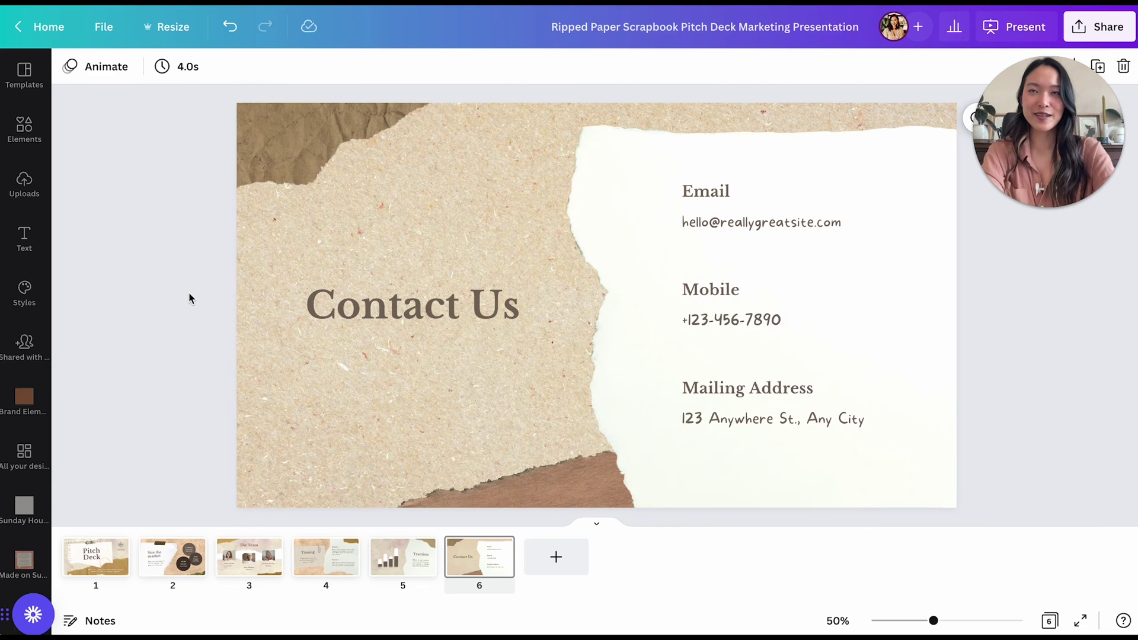
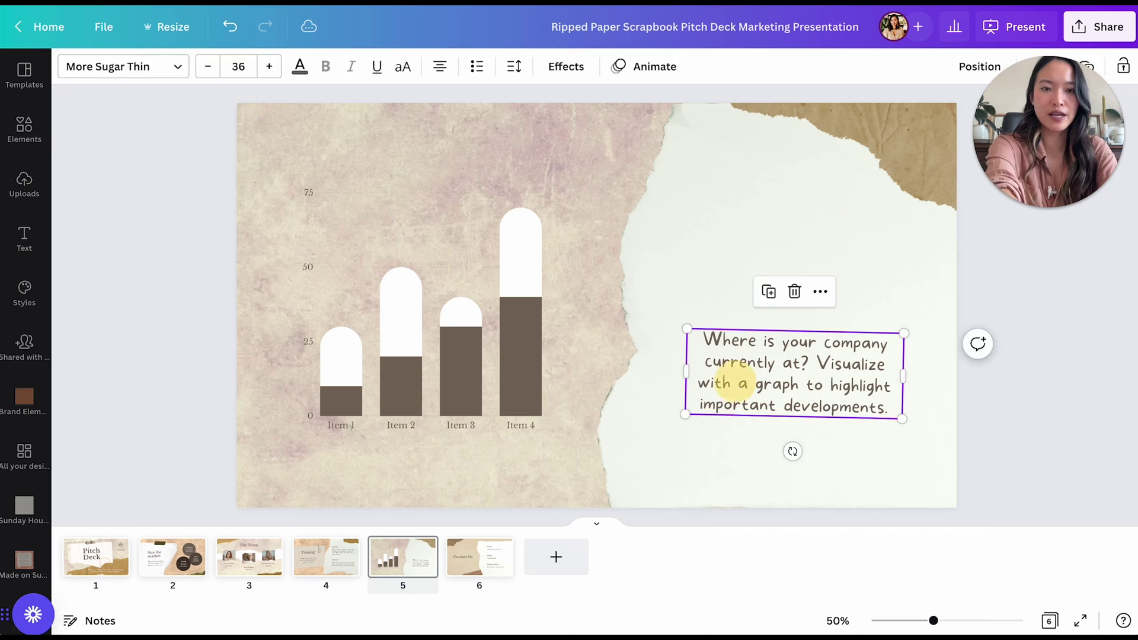
- Clear the remaining paragraph from page 5 and copy page 4's paper-clipped note with its "Timing" heading and description
{"action": "left_click", "coordinate": [374, 505]}
{"action": "left_click", "coordinate": [341, 552]}
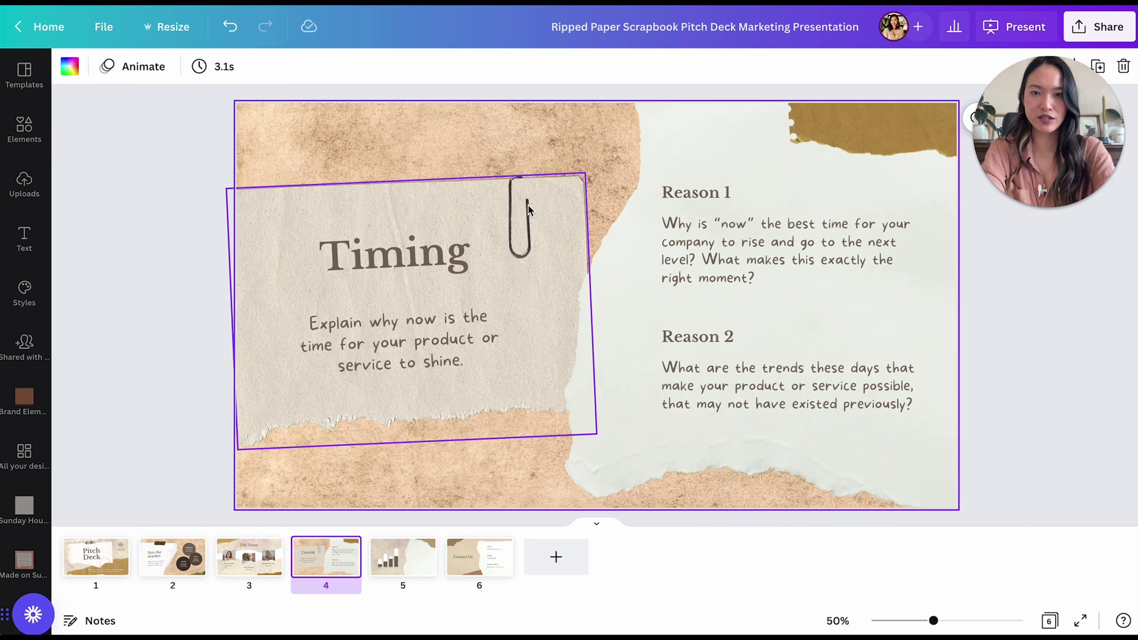
{"action": "left_click", "coordinate": [511, 213]}
{"action": "left_click", "coordinate": [406, 255], "text": "shift"}
{"action": "left_click", "coordinate": [408, 344], "text": "shift"}
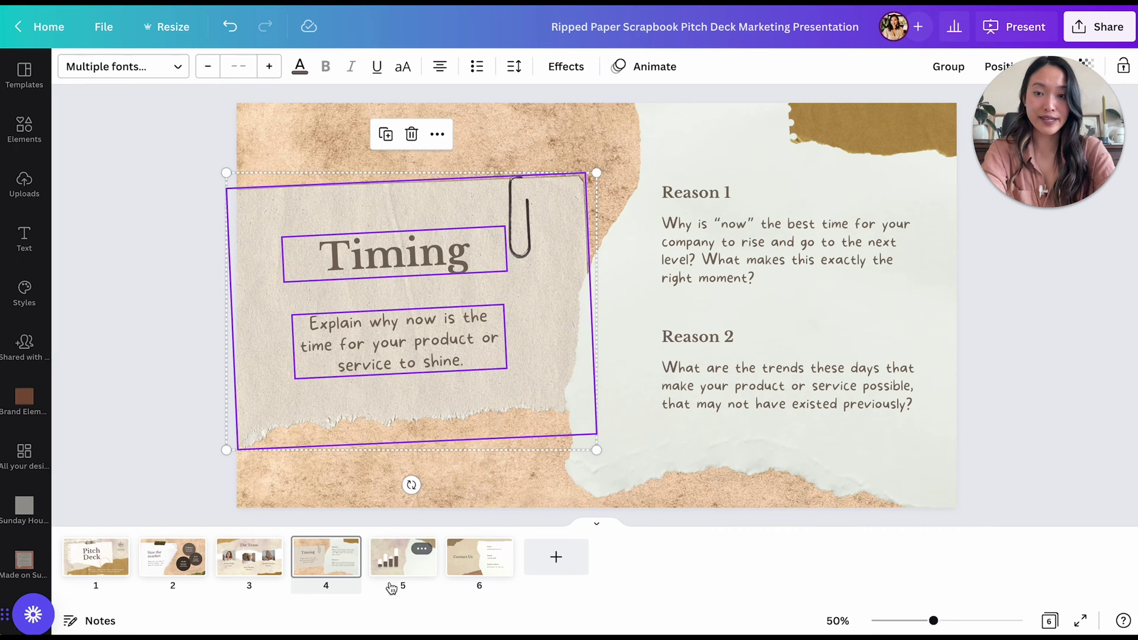
- Paste the copied "Timing" note onto page 5 and place it over the blank torn paper beside the bar chart
{"action": "left_click", "coordinate": [401, 561]}
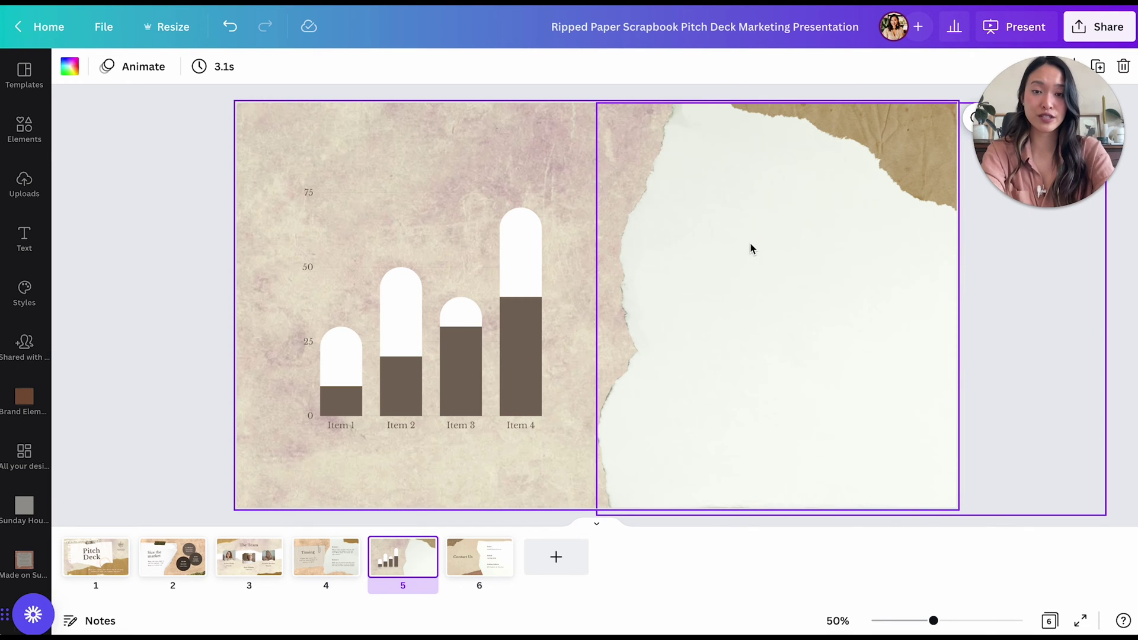
{"action": "key", "text": "ctrl+v"}
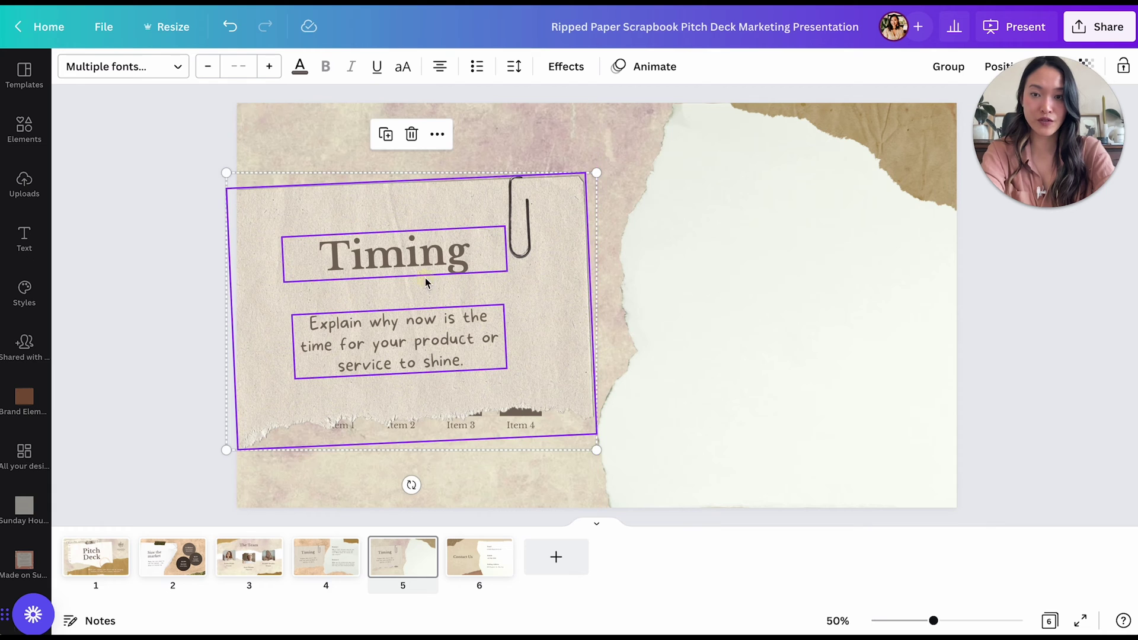
{"action": "left_click_drag", "start_coordinate": [426, 277], "coordinate": [765, 279]}
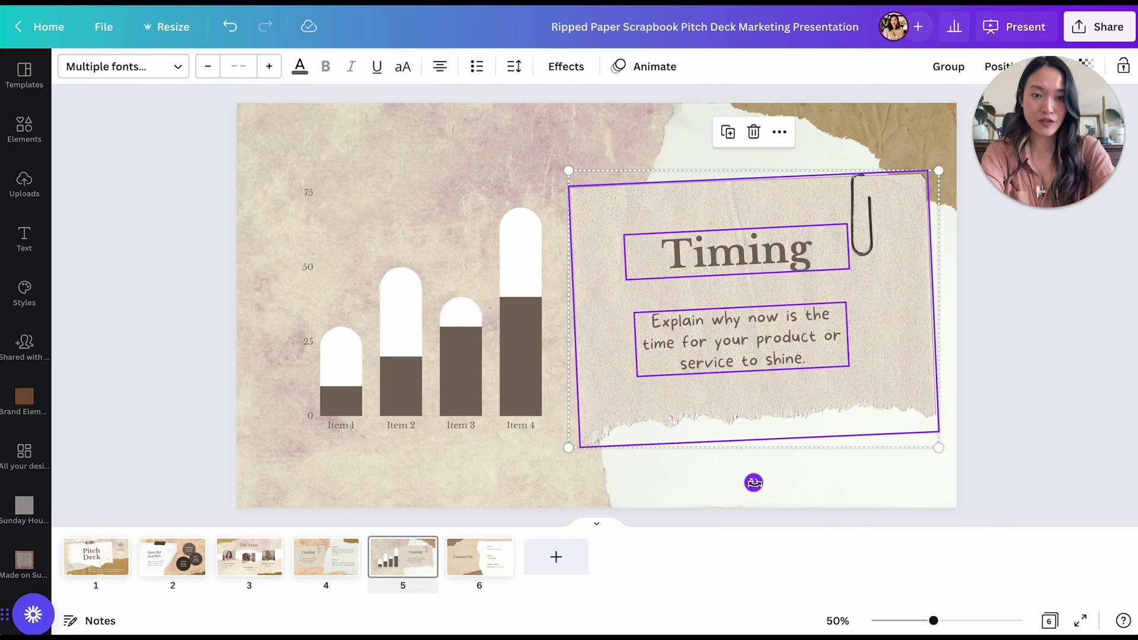
- Tilt the pasted "Timing" note clockwise on page 5, adjust its position slightly, and compare page 5 with page 4
{"action": "left_click_drag", "start_coordinate": [753, 482], "coordinate": [714, 475]}
{"action": "left_click_drag", "start_coordinate": [777, 300], "coordinate": [781, 308]}
{"action": "left_click", "coordinate": [405, 570]}
{"action": "left_click", "coordinate": [326, 558]}
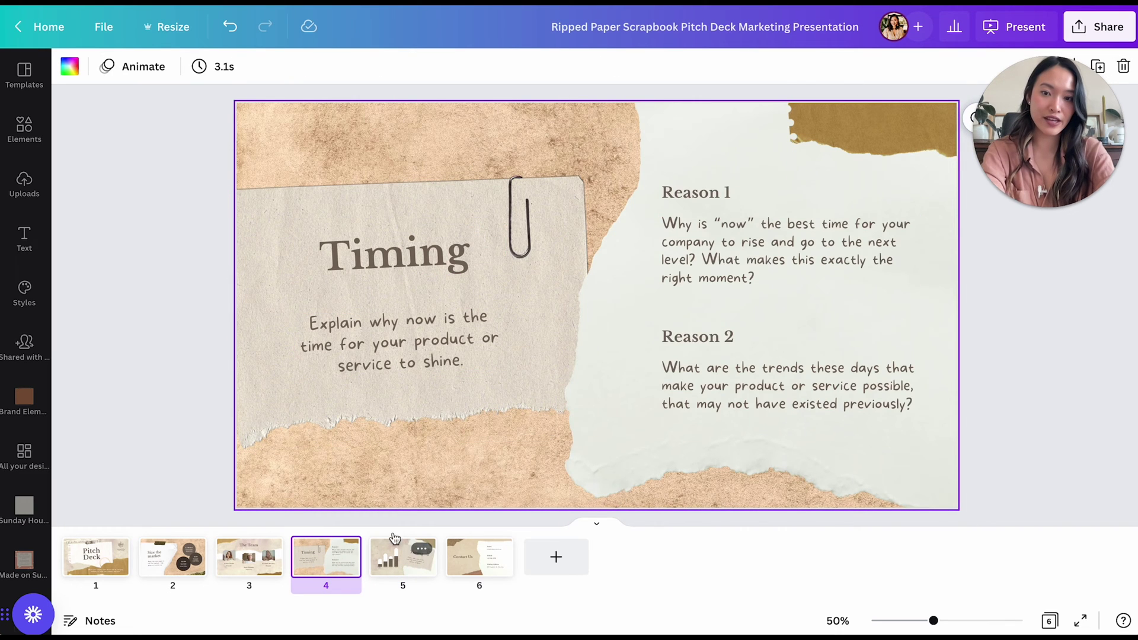
{"action": "left_click", "coordinate": [417, 552]}
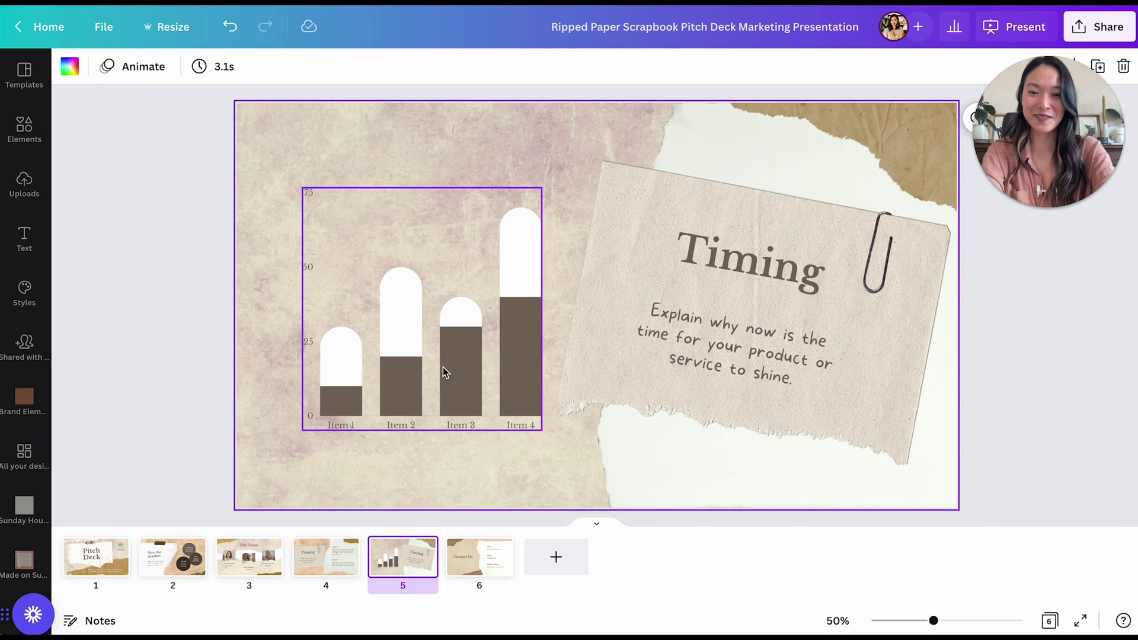
- Change the transition after page 4 to Match & Move with a duration of 1.5 seconds
{"action": "left_click", "coordinate": [327, 558]}
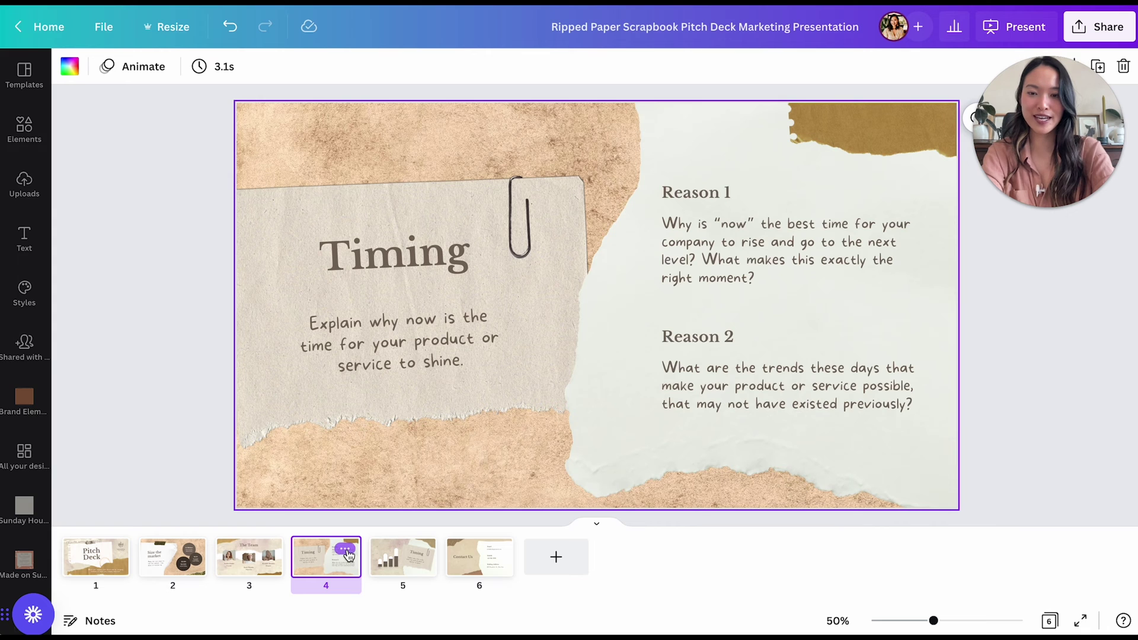
{"action": "left_click", "coordinate": [347, 552]}
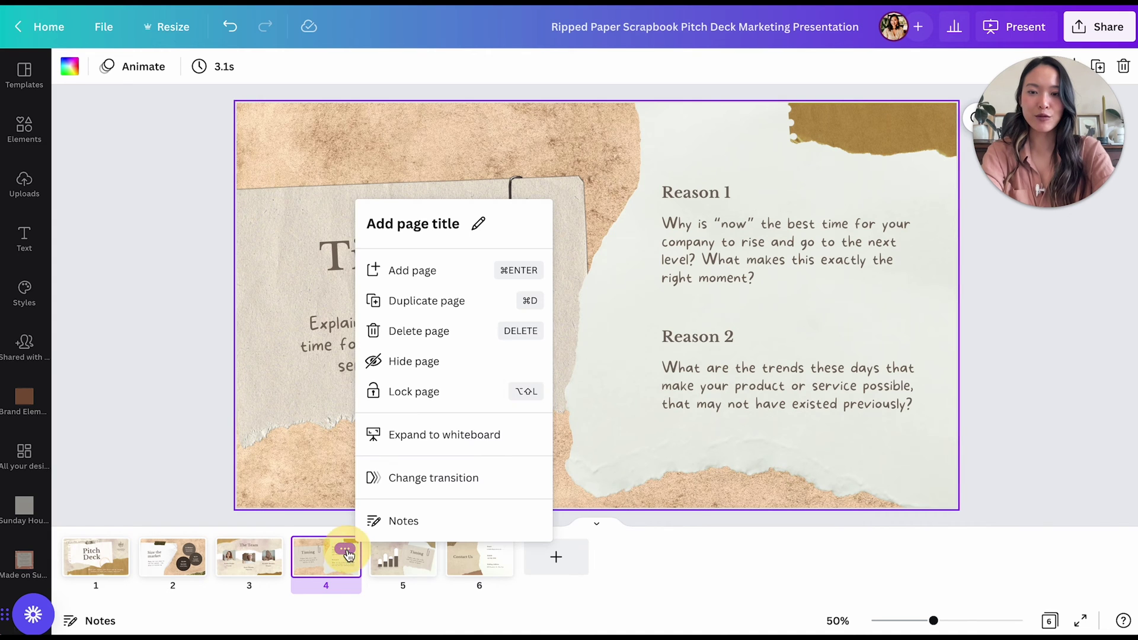
{"action": "left_click", "coordinate": [432, 481]}
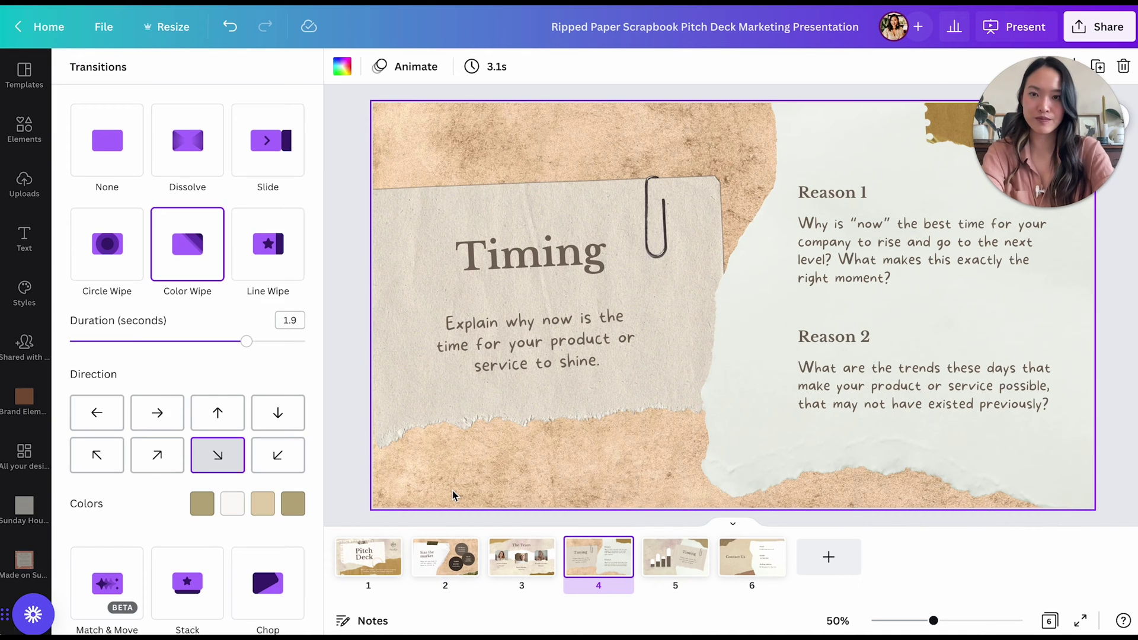
{"action": "scroll", "coordinate": [166, 481], "scroll_direction": "down", "scroll_amount": 1}
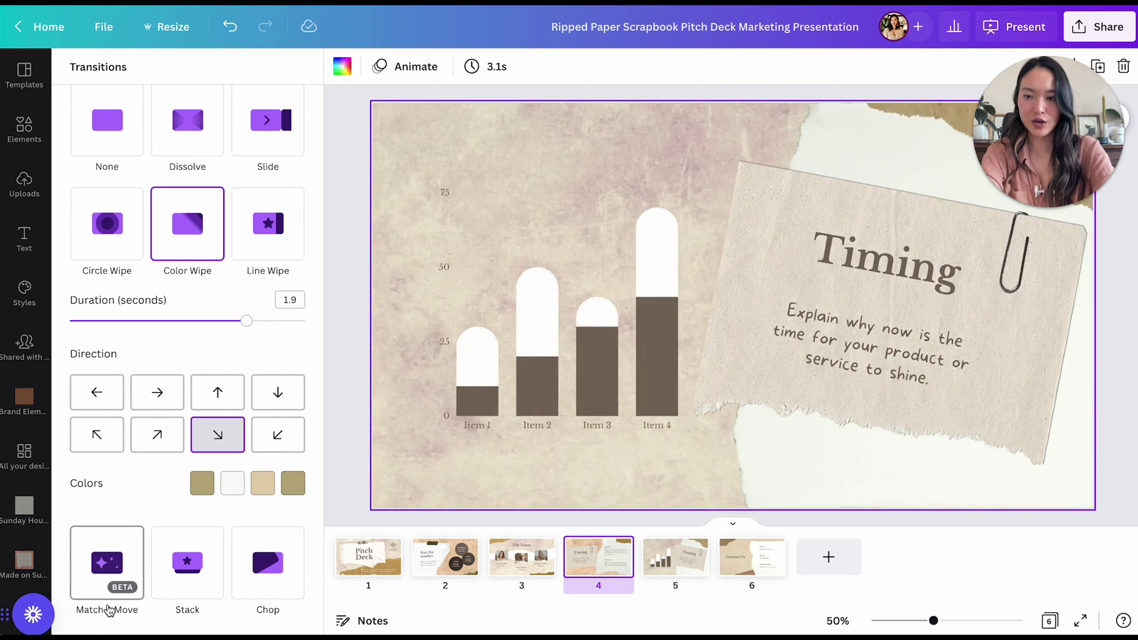
{"action": "left_click", "coordinate": [104, 559]}
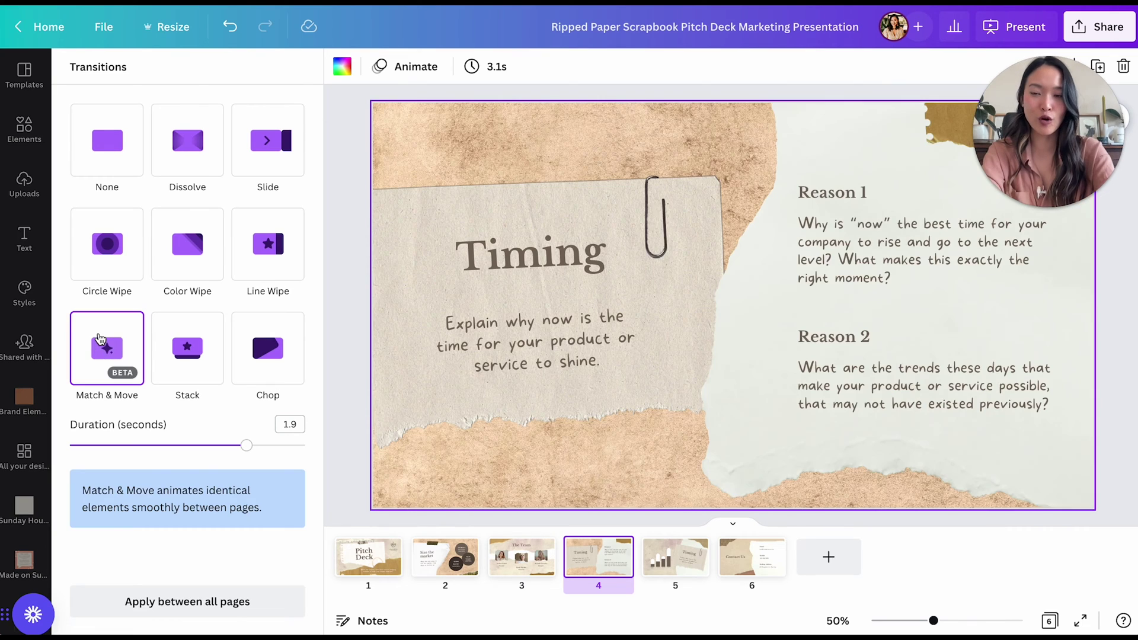
{"action": "left_click_drag", "start_coordinate": [248, 448], "coordinate": [189, 454]}
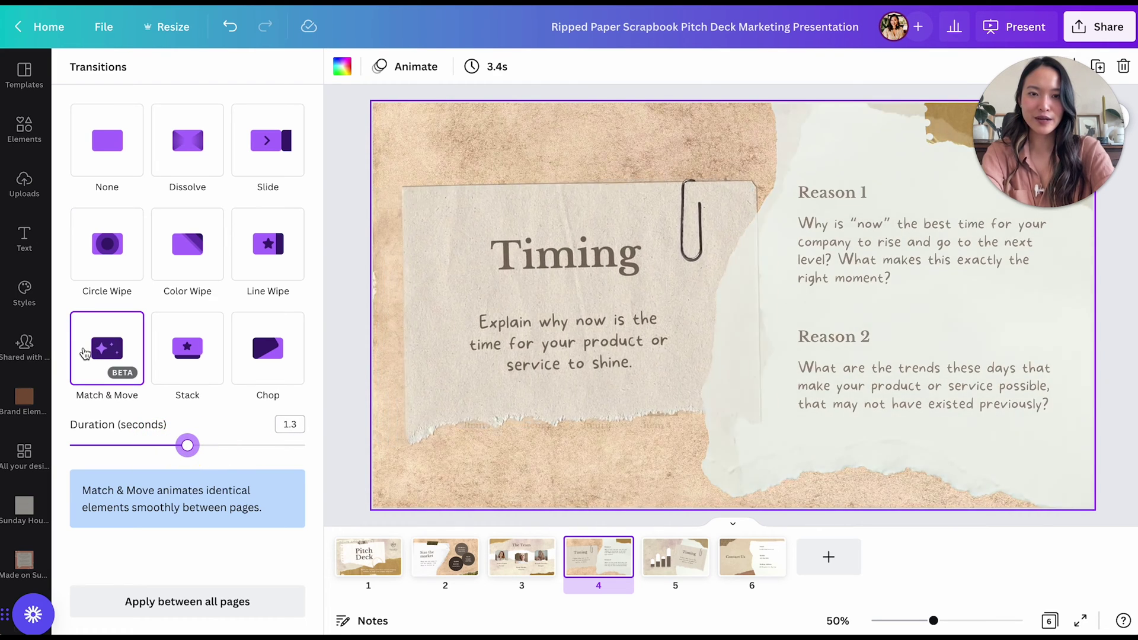
{"action": "left_click_drag", "start_coordinate": [188, 446], "coordinate": [206, 447]}
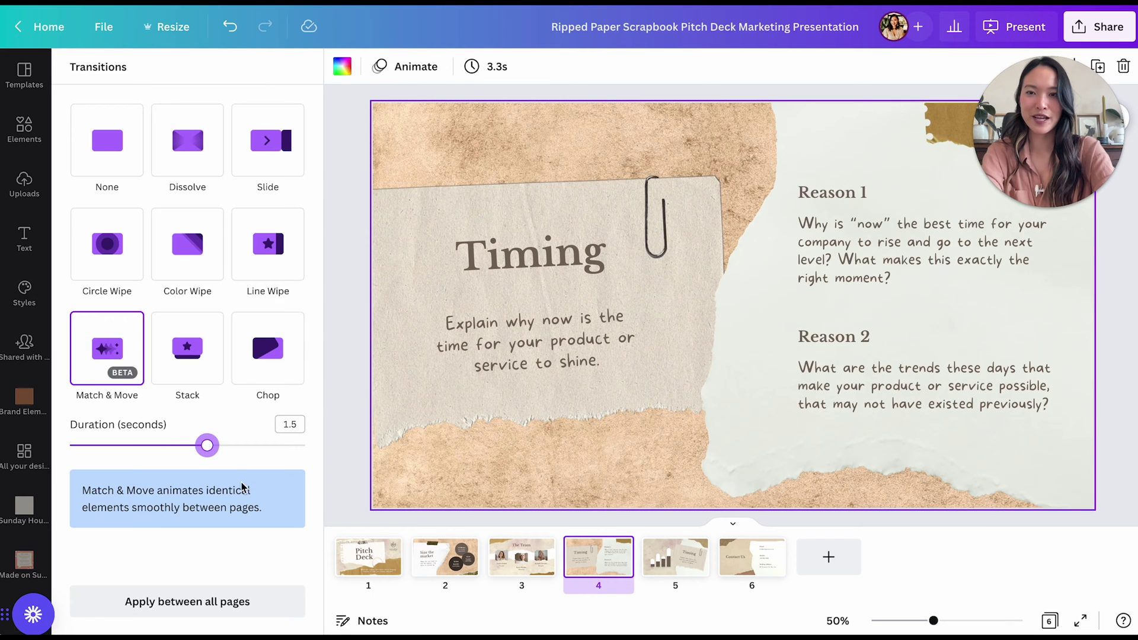
{"action": "left_click", "coordinate": [356, 454]}
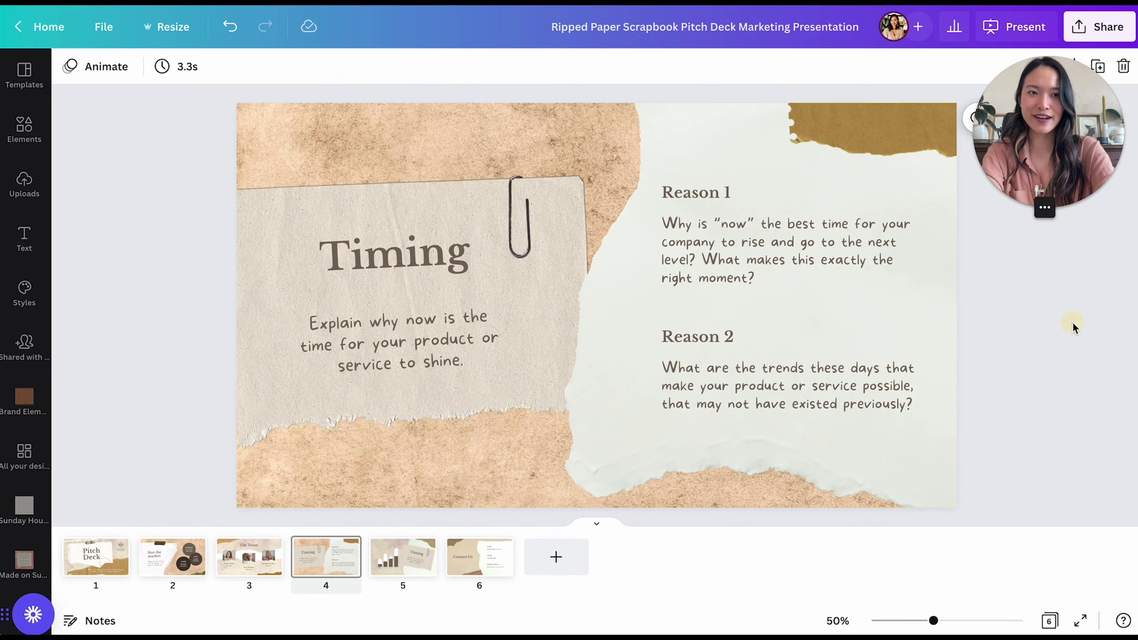
- Present the deck full screen from page 4, watch the Match & Move transition to page 5 both ways, and return to the editor
{"action": "left_click", "coordinate": [1014, 26]}
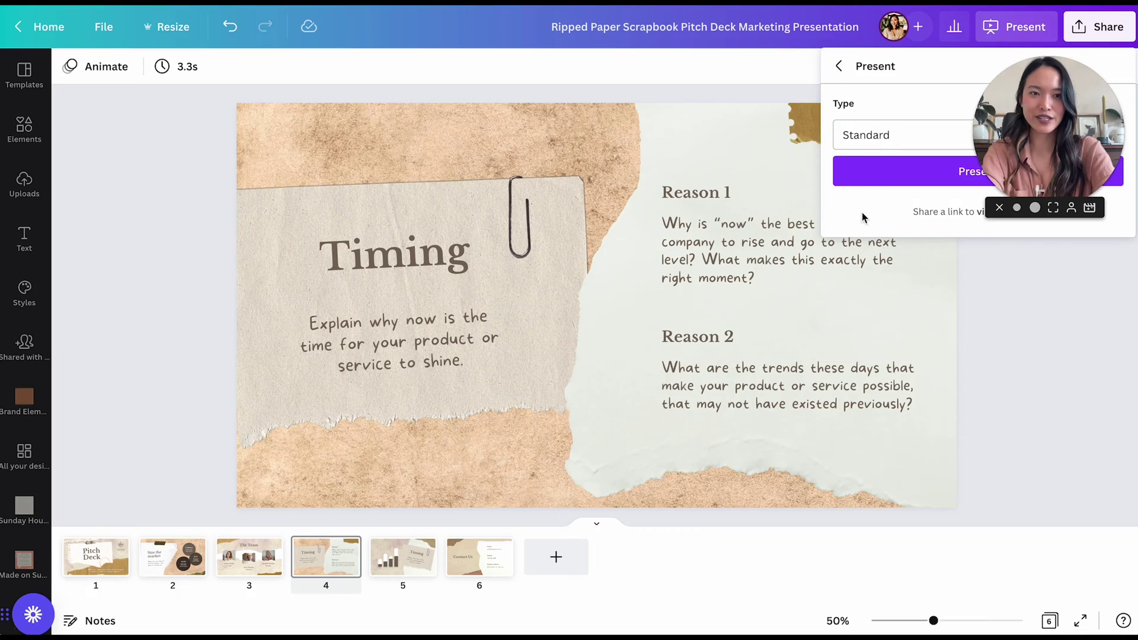
{"action": "left_click", "coordinate": [894, 177]}
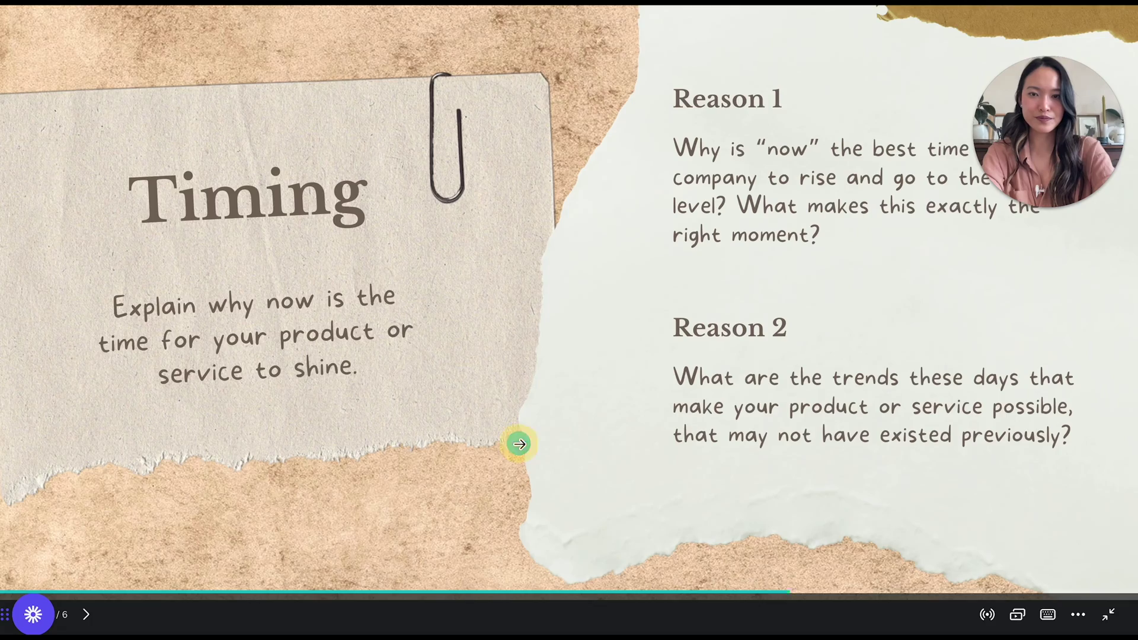
{"action": "left_click", "coordinate": [519, 443]}
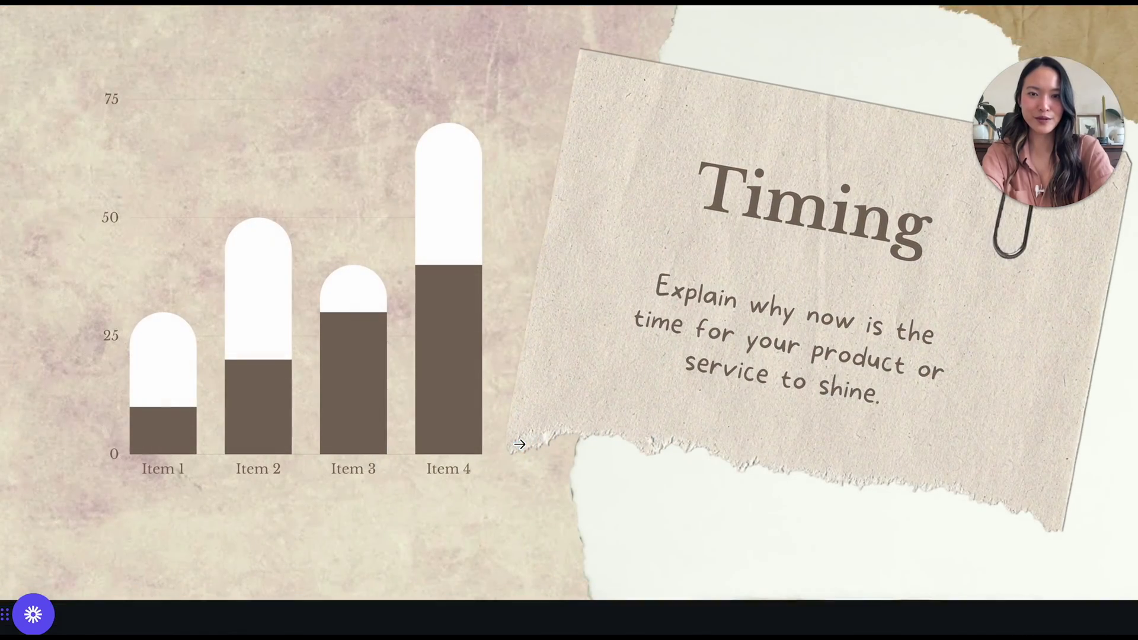
{"action": "key", "text": "Right"}
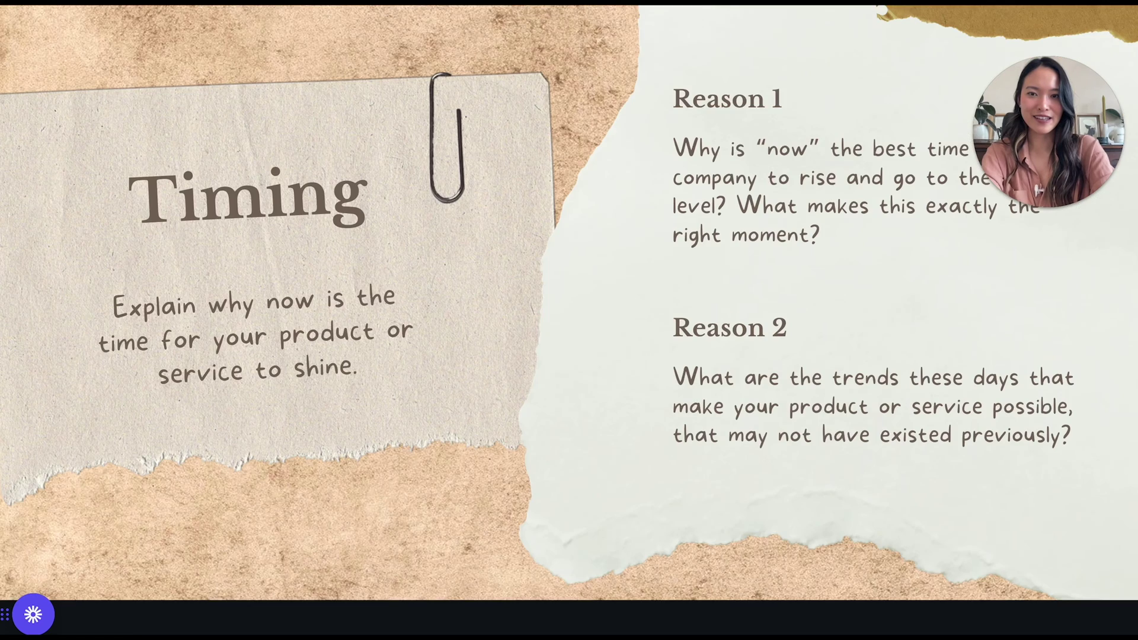
{"action": "key", "text": "Right"}
{"action": "key", "text": "Left"}
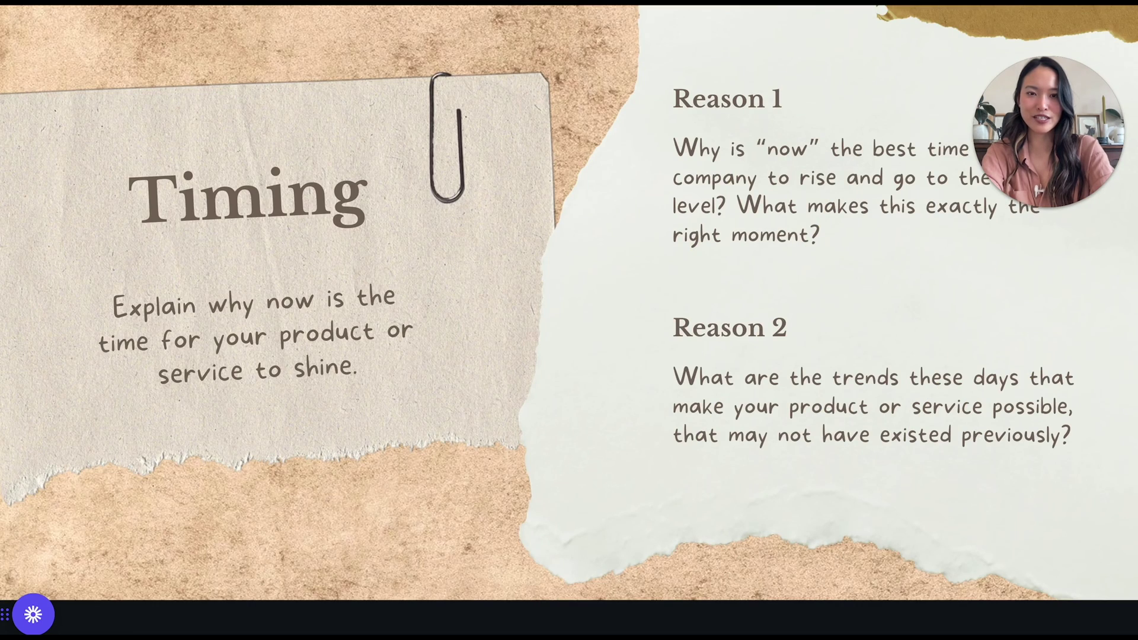
{"action": "key", "text": "Left"}
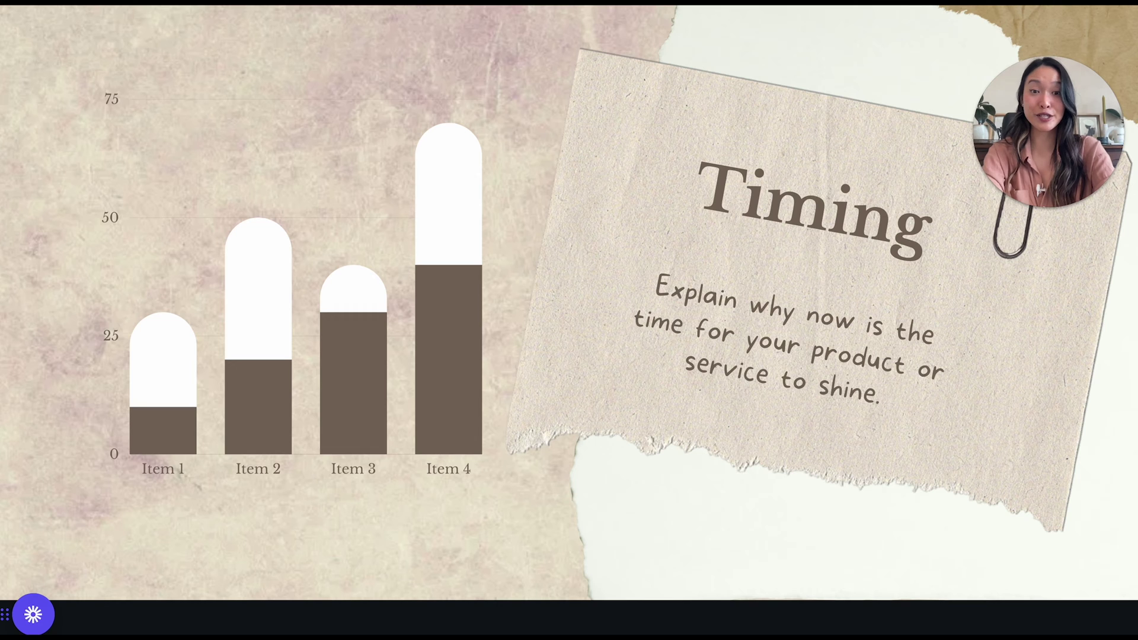
{"action": "key", "text": "Escape"}
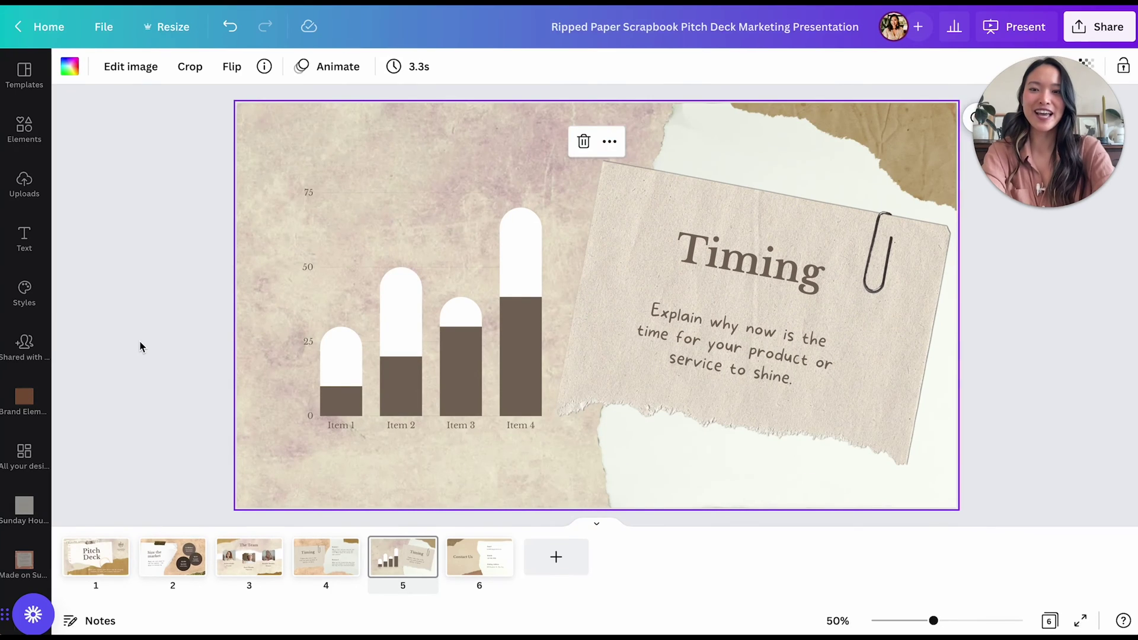
- Add a page after page 6 and apply the template's "Product or Service" layout to it
{"action": "left_click", "coordinate": [141, 347]}
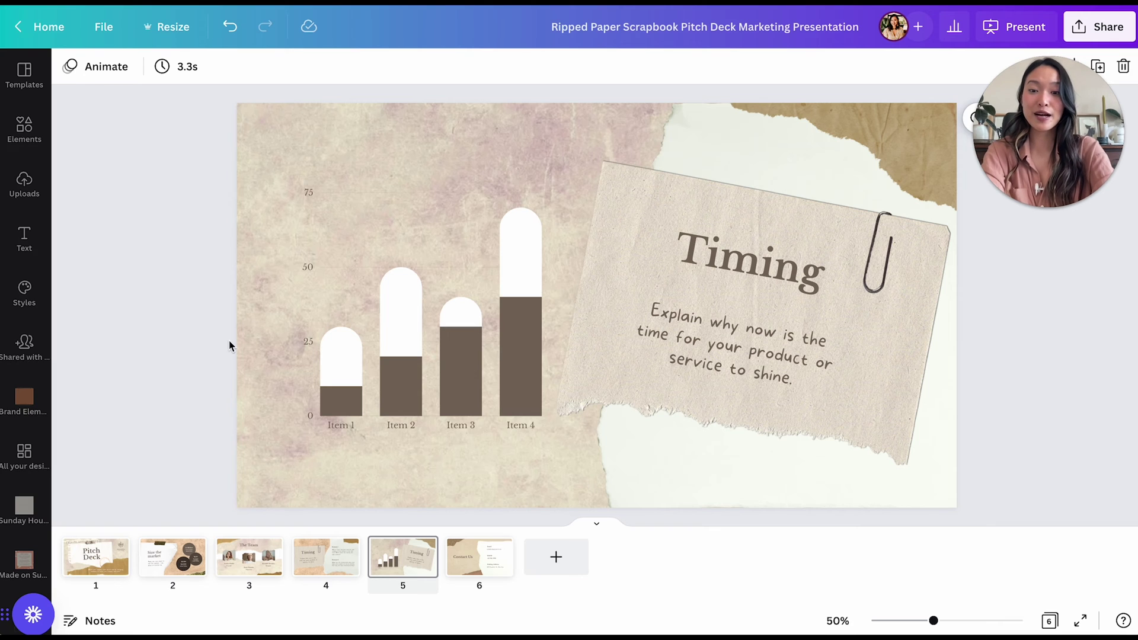
{"action": "left_click", "coordinate": [264, 564]}
{"action": "left_click", "coordinate": [486, 569]}
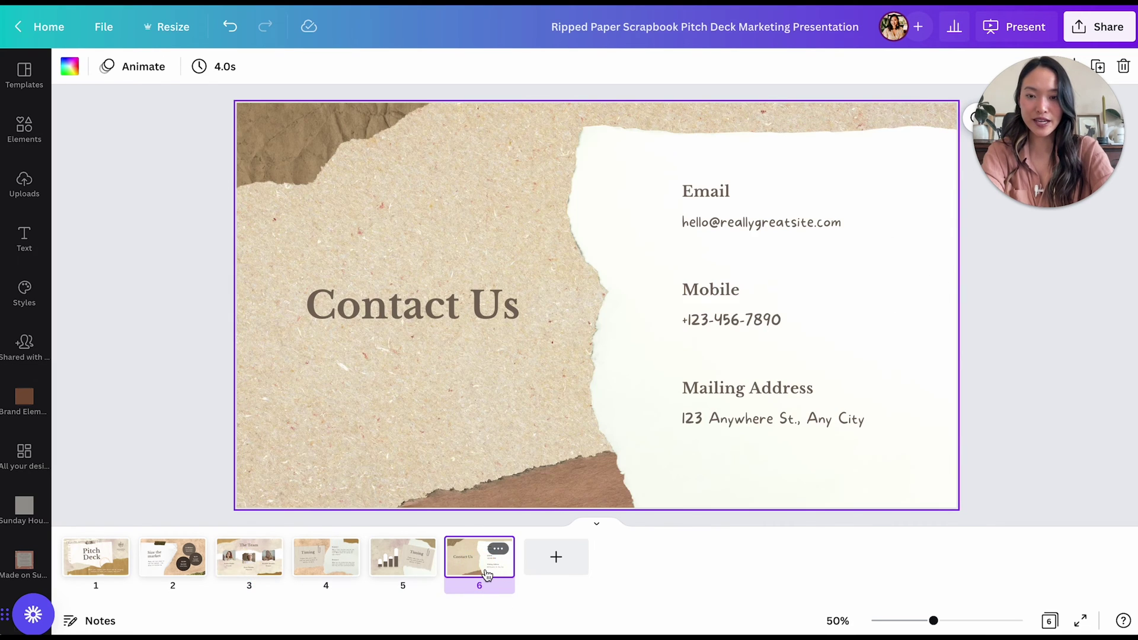
{"action": "left_click", "coordinate": [554, 562]}
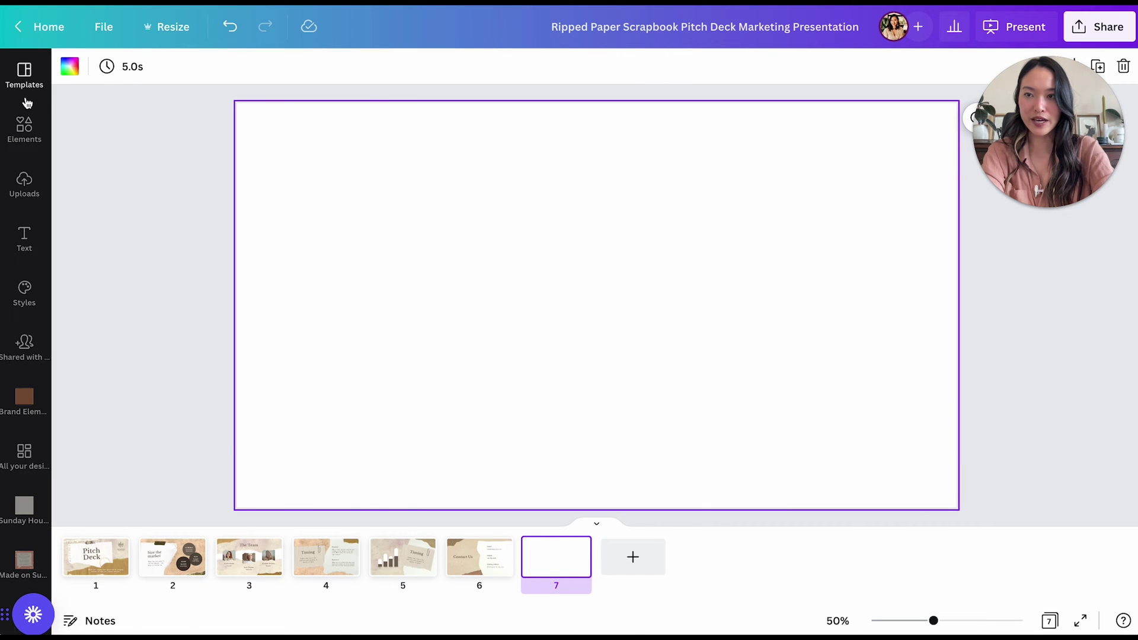
{"action": "left_click", "coordinate": [26, 99]}
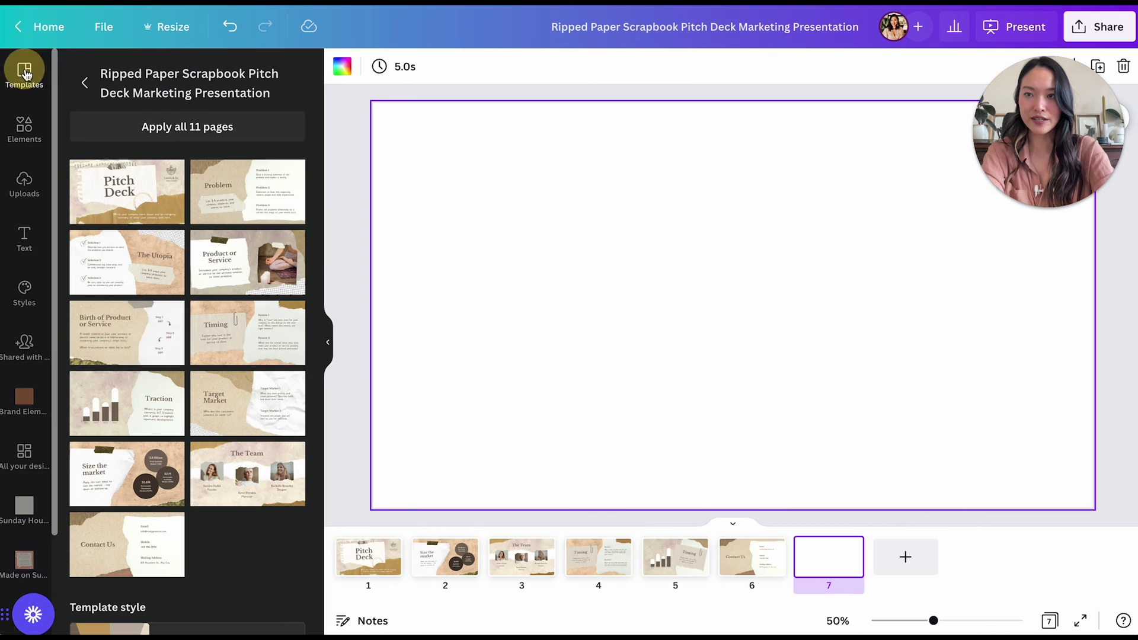
{"action": "left_click", "coordinate": [304, 266]}
{"action": "left_click", "coordinate": [474, 419]}
{"action": "left_click", "coordinate": [346, 389]}
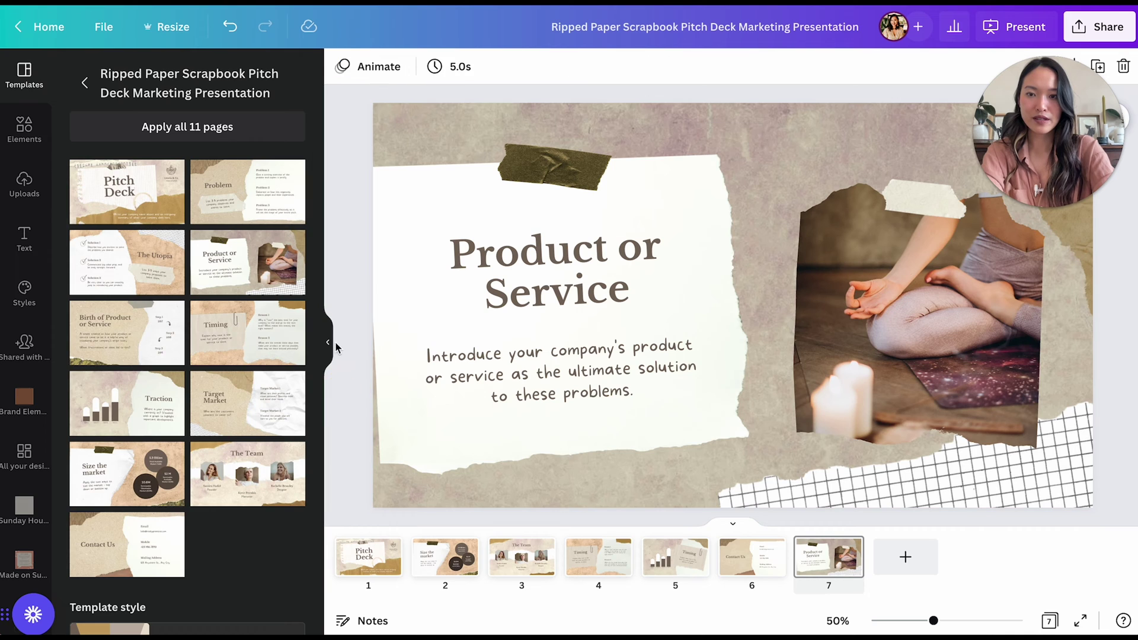
{"action": "left_click", "coordinate": [328, 342]}
- Inspect how the meditation photo is cropped inside page 7's torn-paper frame
{"action": "left_click", "coordinate": [750, 348]}
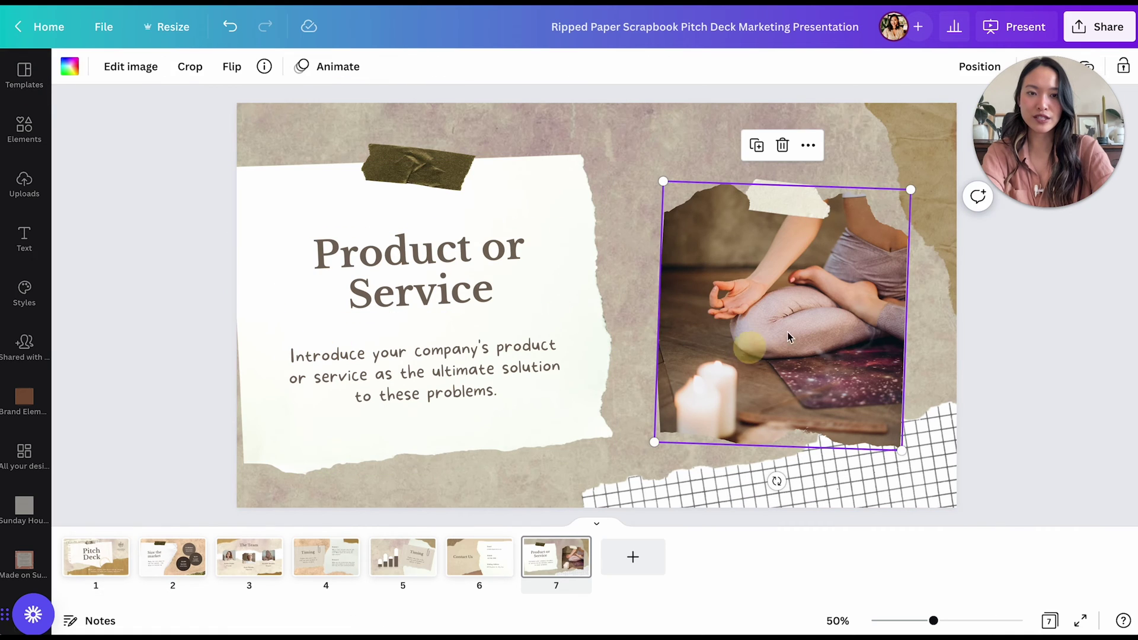
{"action": "double_click", "coordinate": [820, 354]}
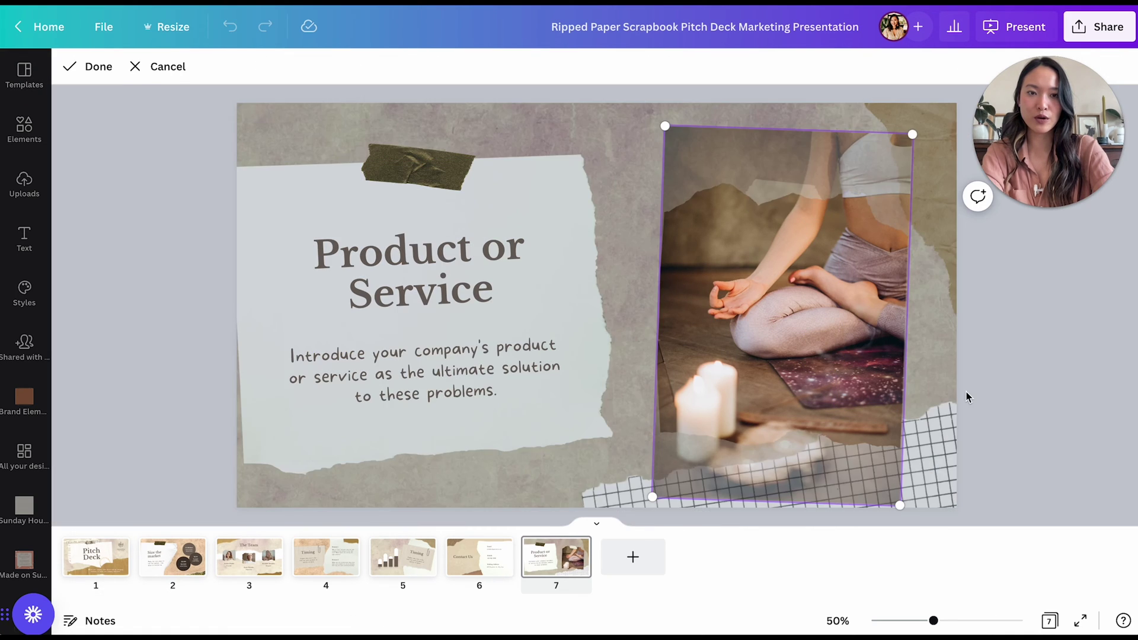
{"action": "left_click", "coordinate": [966, 393]}
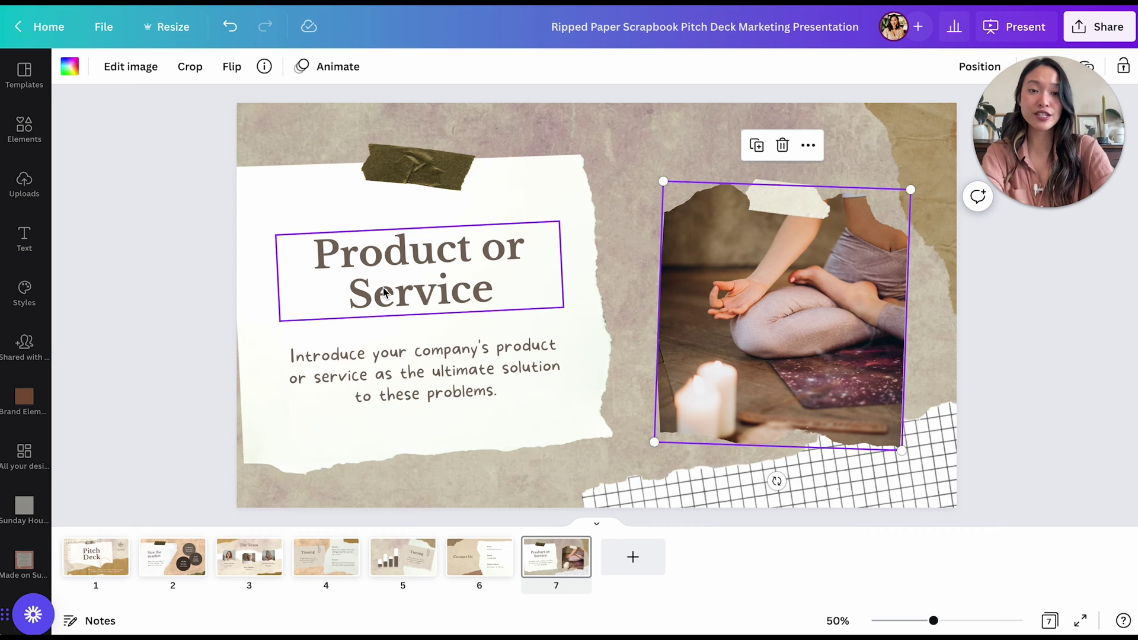
- Browse the uploaded videos for a clip to use in page 7's photo frame
{"action": "left_click", "coordinate": [16, 142]}
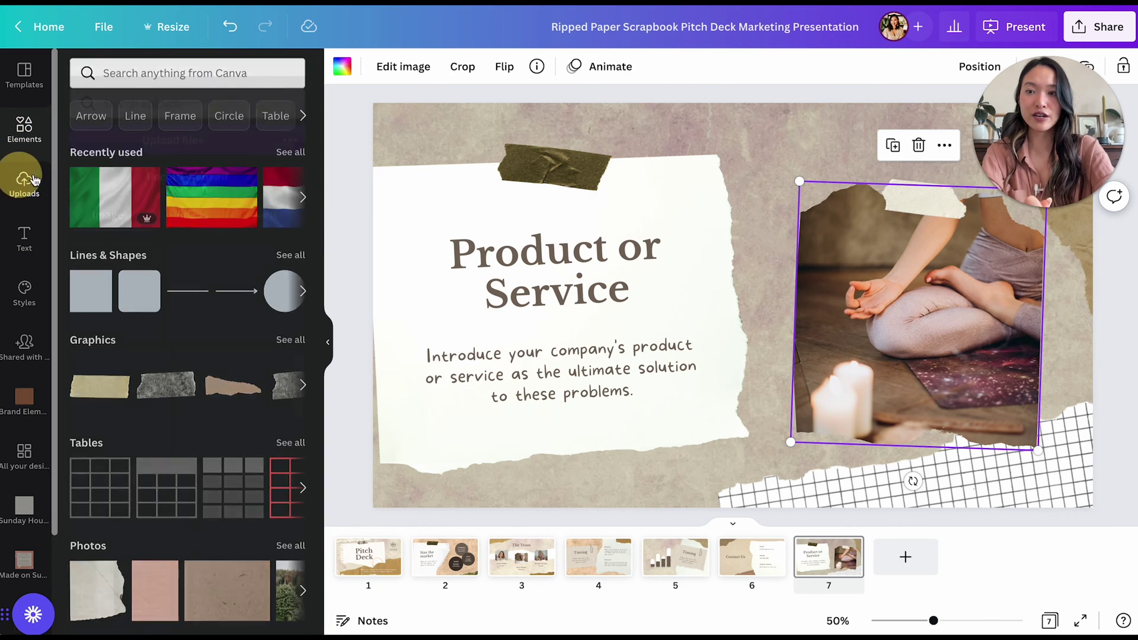
{"action": "left_click", "coordinate": [24, 181]}
{"action": "left_click", "coordinate": [192, 188]}
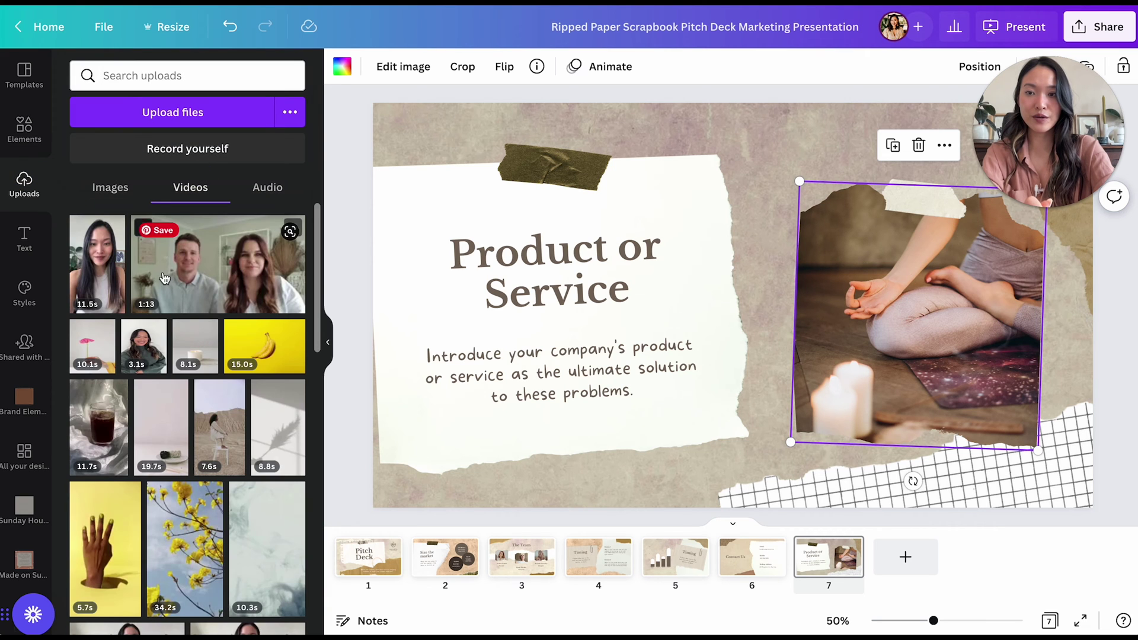
{"action": "scroll", "coordinate": [177, 409], "scroll_direction": "down", "scroll_amount": 3}
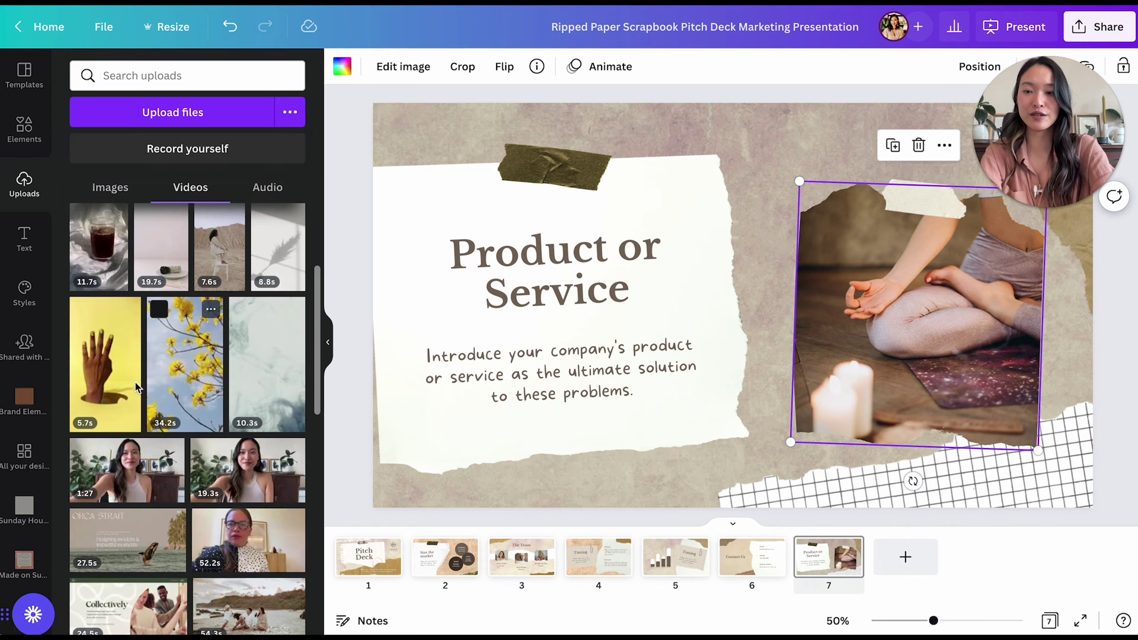
- Browse the stock video categories in the Elements library for a clip that suits page 7
{"action": "left_click", "coordinate": [23, 129]}
{"action": "scroll", "coordinate": [126, 307], "scroll_direction": "down", "scroll_amount": 4}
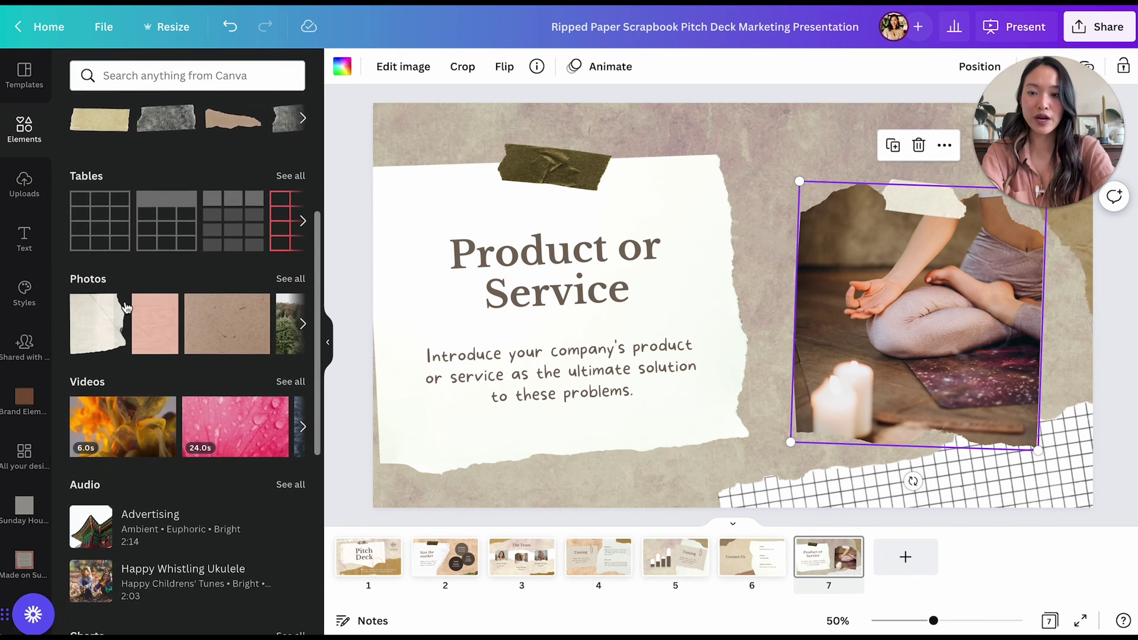
{"action": "scroll", "coordinate": [126, 307], "scroll_direction": "down", "scroll_amount": 2}
{"action": "left_click", "coordinate": [291, 250]}
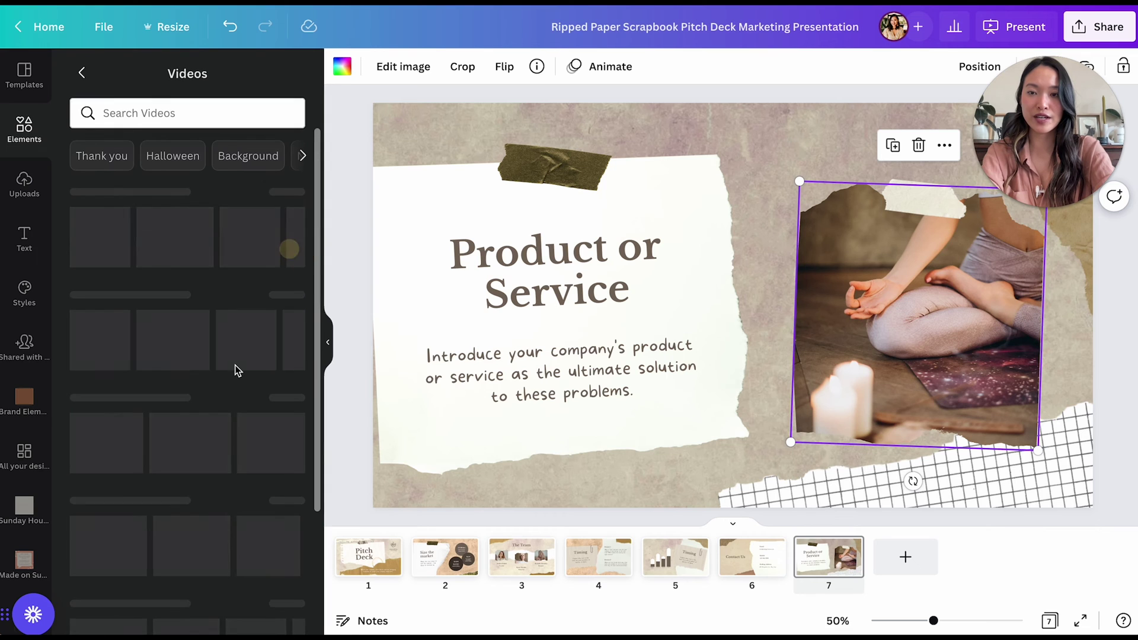
{"action": "scroll", "coordinate": [236, 370], "scroll_direction": "down", "scroll_amount": 1}
{"action": "scroll", "coordinate": [235, 370], "scroll_direction": "down", "scroll_amount": 6}
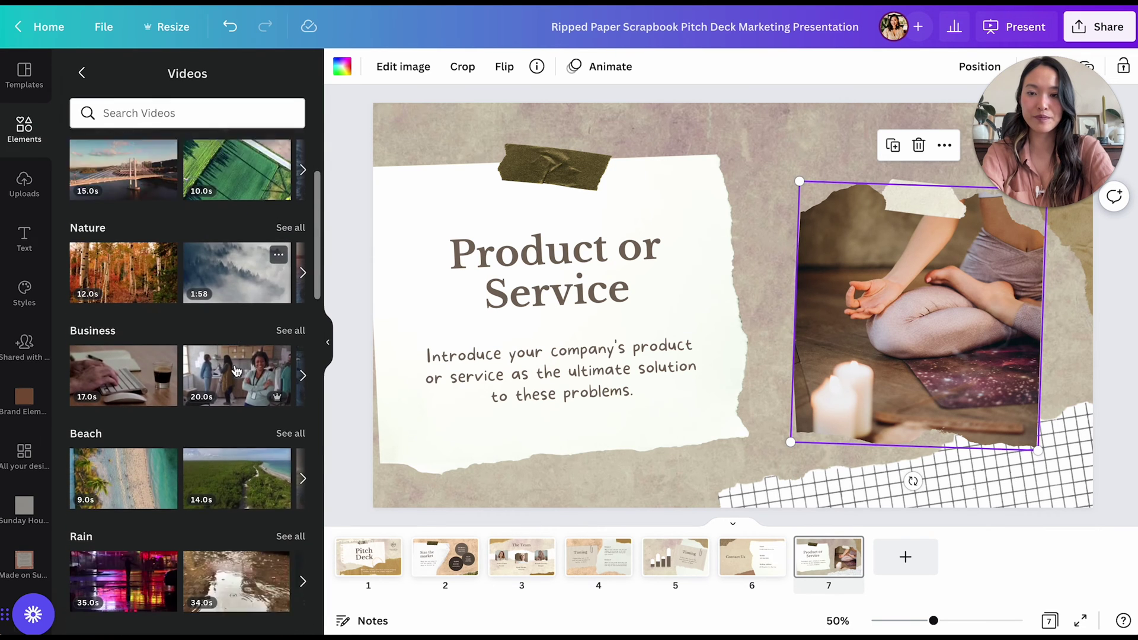
{"action": "scroll", "coordinate": [235, 371], "scroll_direction": "down", "scroll_amount": 15}
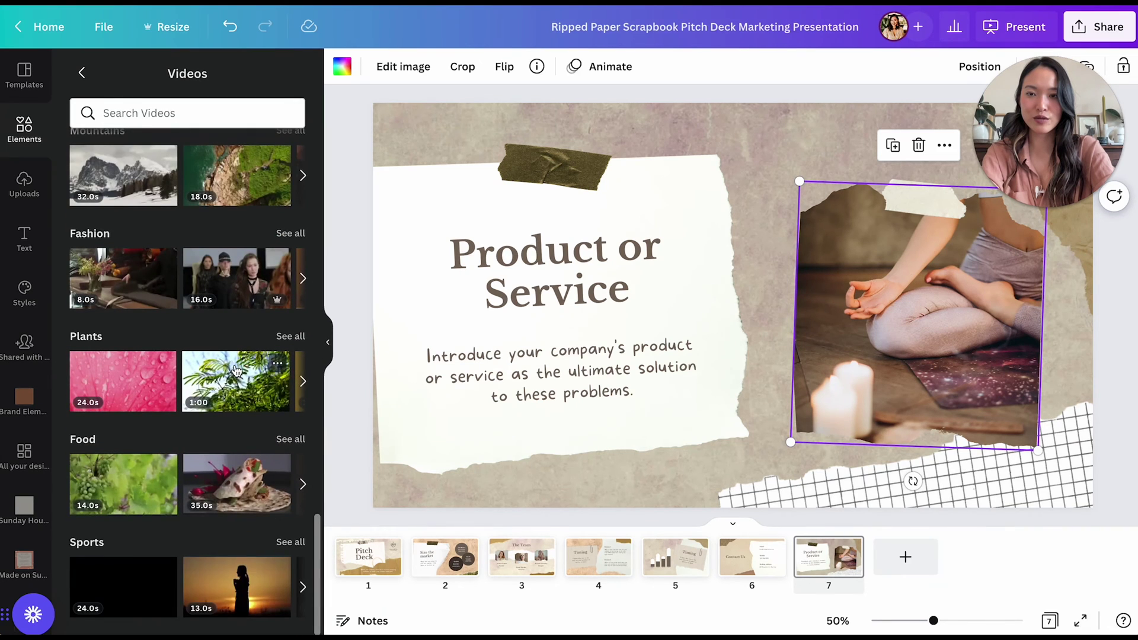
{"action": "scroll", "coordinate": [235, 371], "scroll_direction": "up", "scroll_amount": 20}
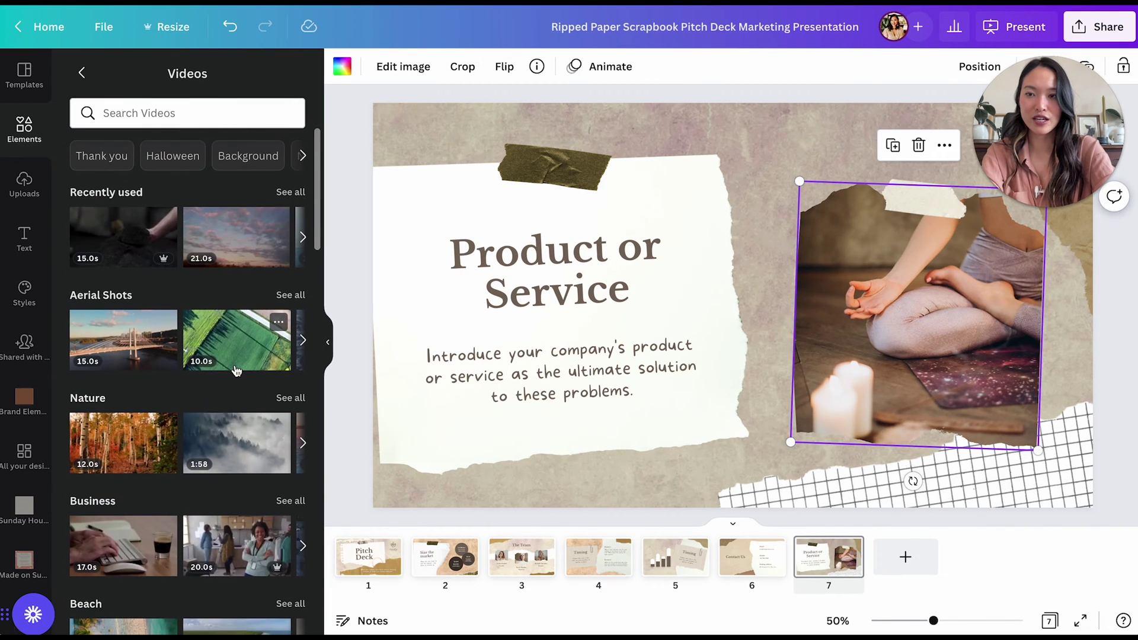
- Replace the meditation photo in page 7's torn-paper frame with the recently used 13-second white curtain video
{"action": "left_click", "coordinate": [289, 192]}
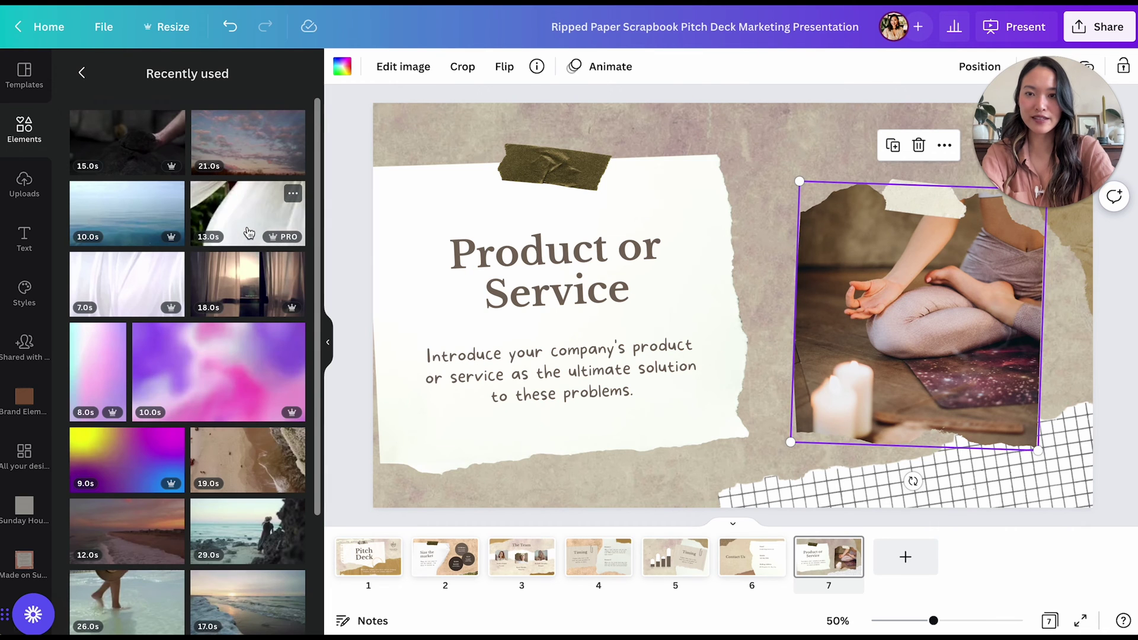
{"action": "left_click_drag", "start_coordinate": [249, 232], "coordinate": [921, 278]}
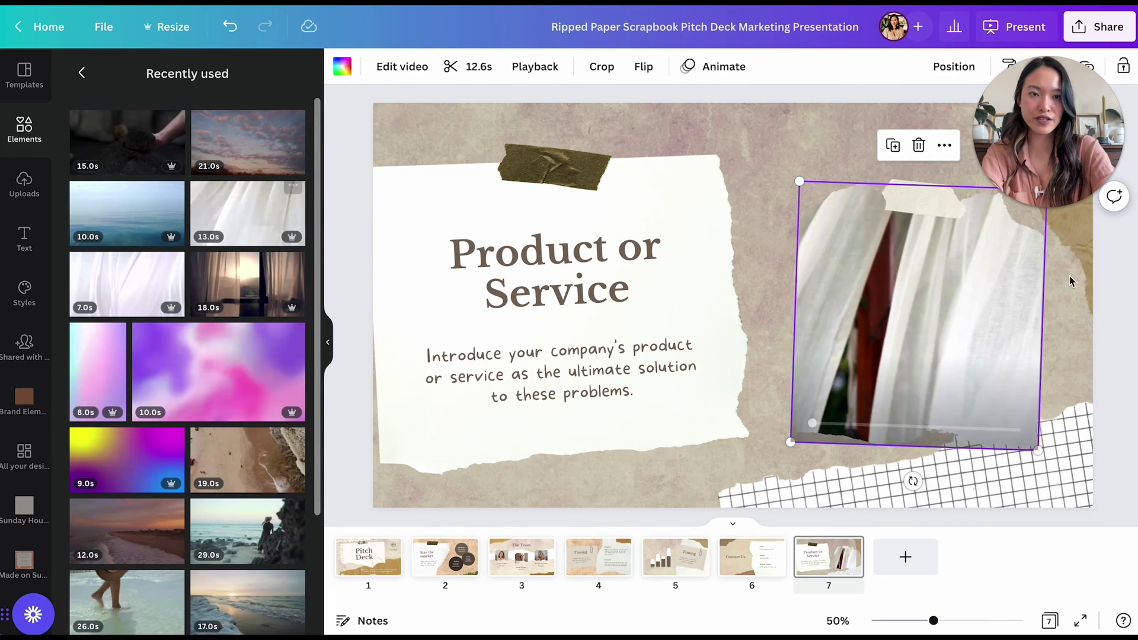
{"action": "left_click", "coordinate": [1087, 380]}
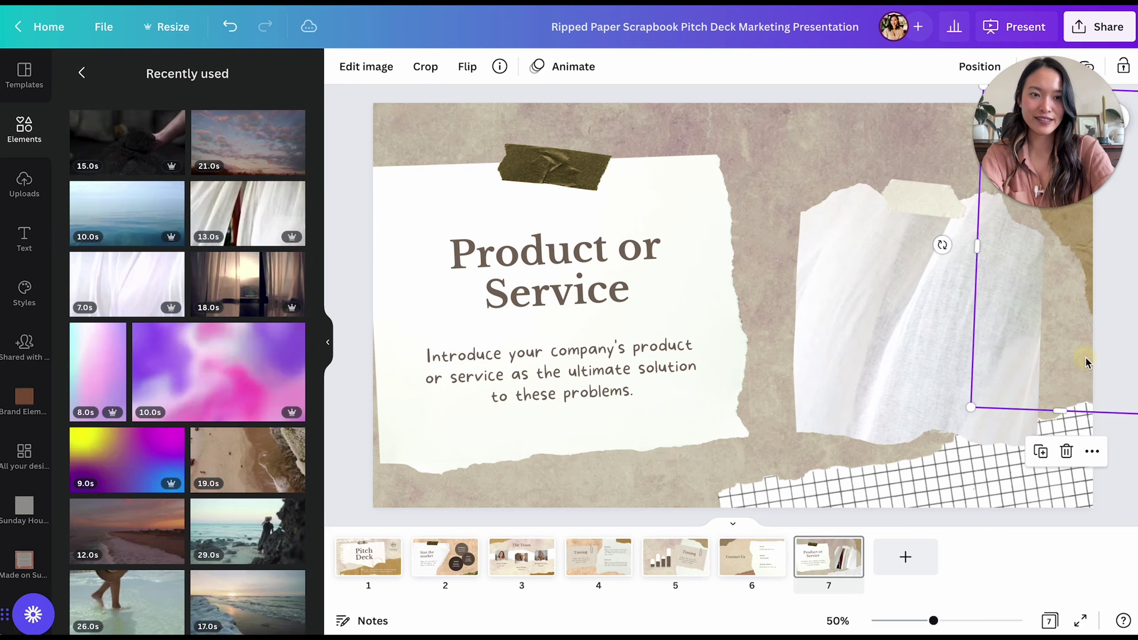
{"action": "left_click", "coordinate": [1008, 380]}
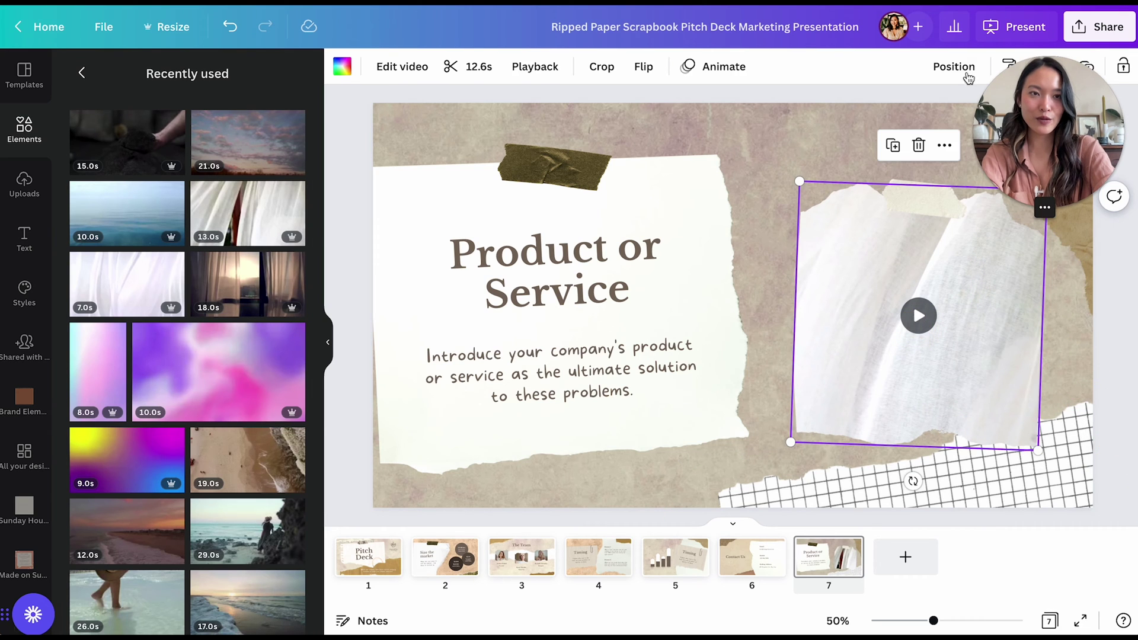
- Preview page 7 in full-screen presentation mode to check how its curtain video plays, and return to the editor
{"action": "left_click", "coordinate": [329, 345]}
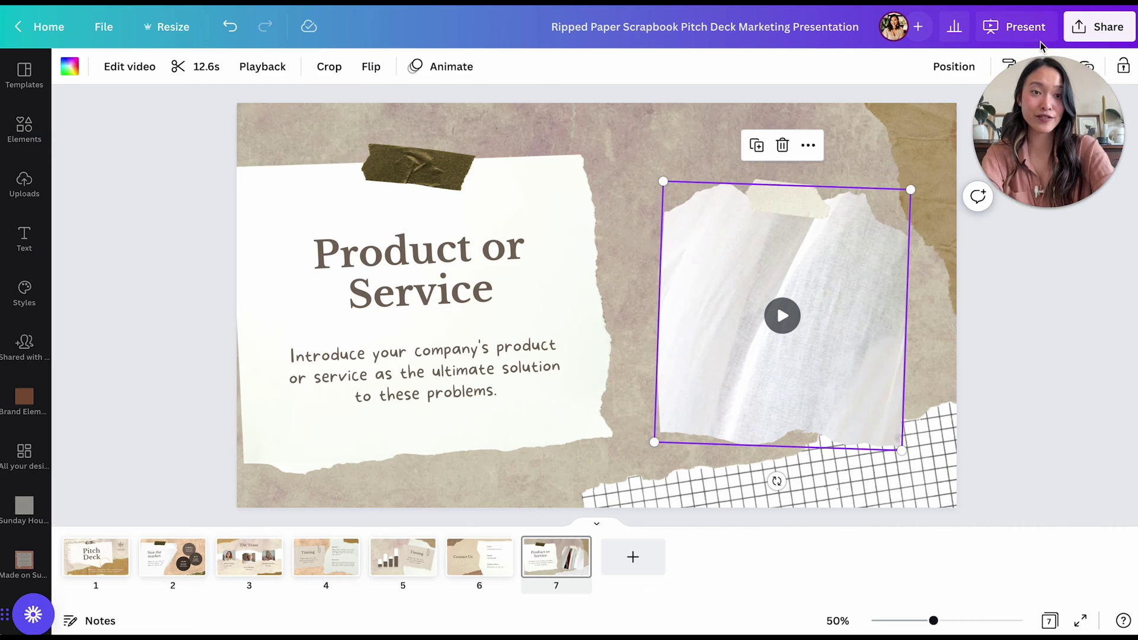
{"action": "left_click_drag", "start_coordinate": [1056, 94], "coordinate": [1056, 124]}
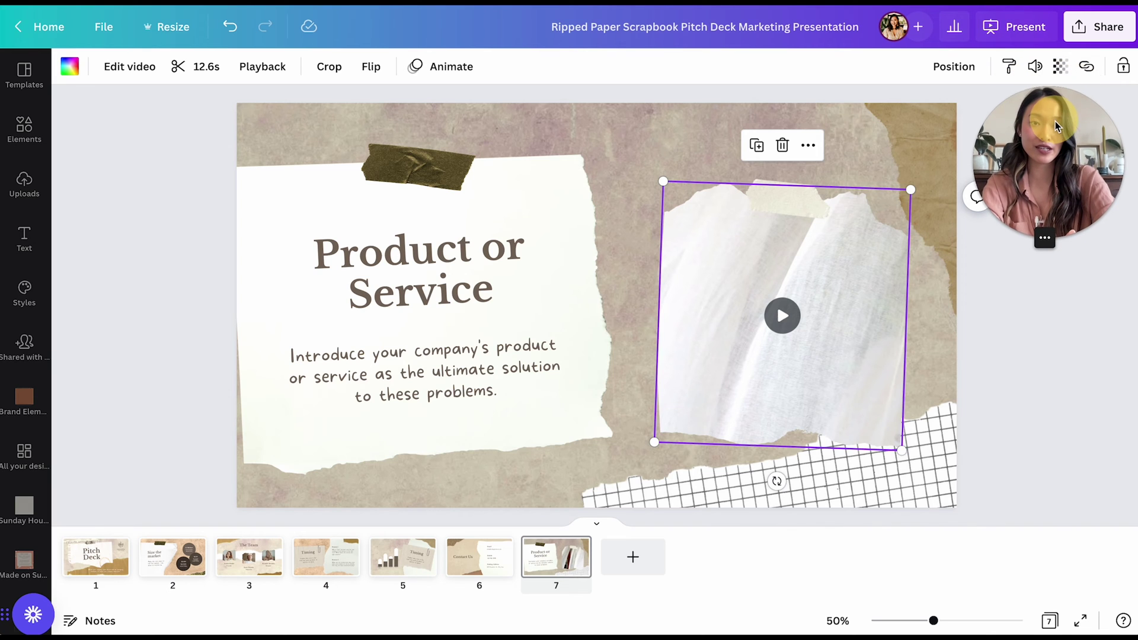
{"action": "left_click", "coordinate": [1015, 26]}
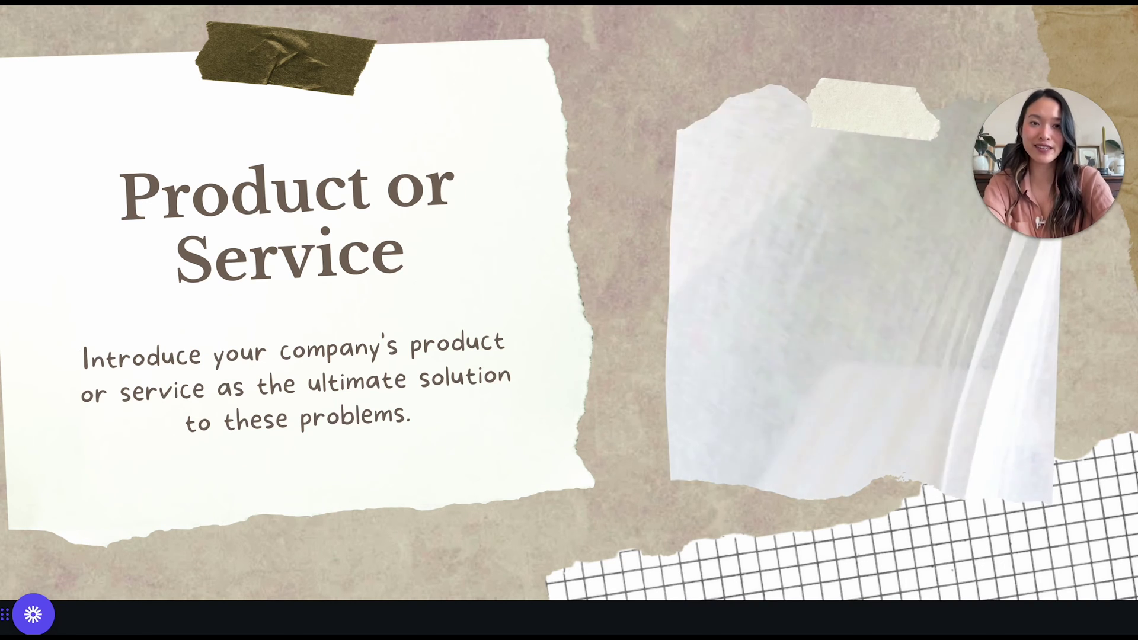
{"action": "key", "text": "Right"}
{"action": "key", "text": "Left"}
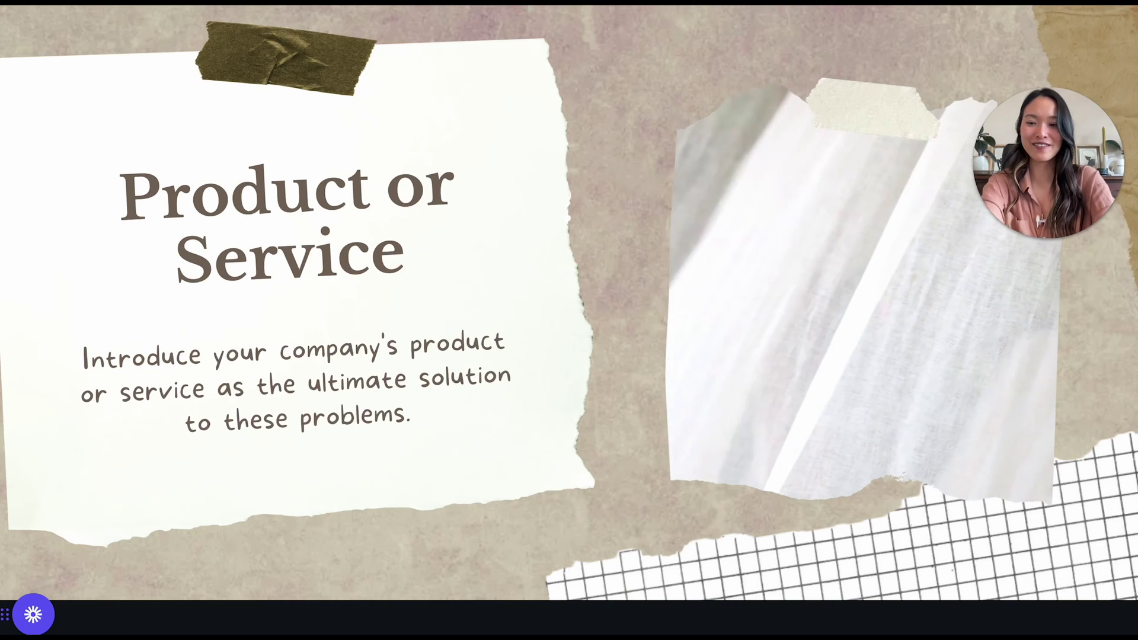
{"action": "key", "text": "Escape"}
{"action": "left_click", "coordinate": [1062, 380]}
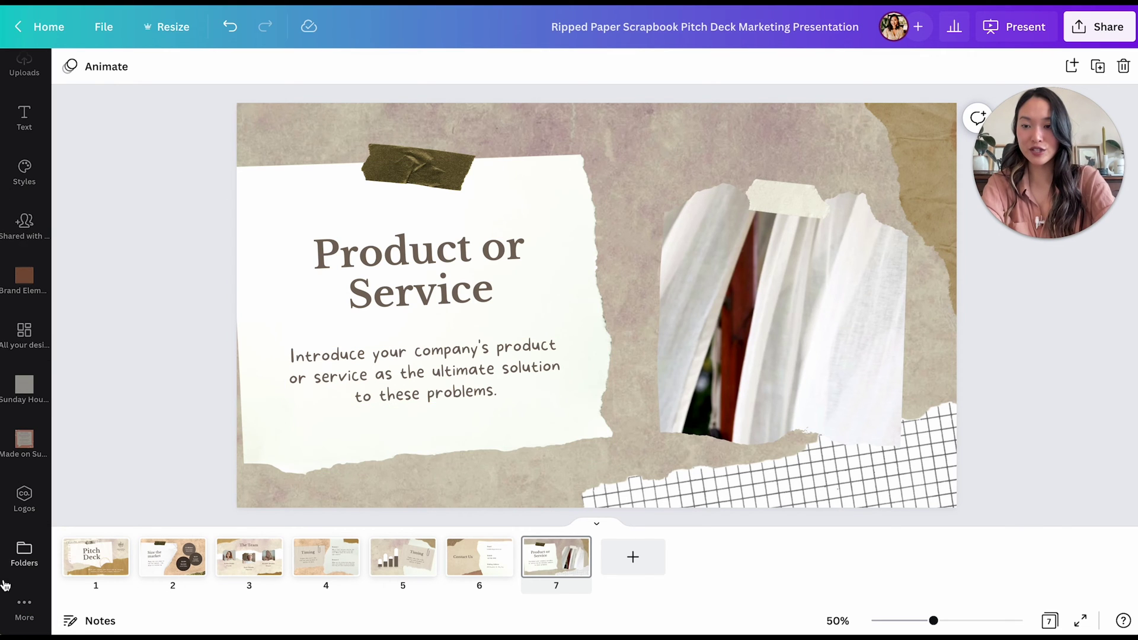
- Open the GIPHY app from the list of Canva apps and browse its GIFs for one to place on page 7
{"action": "left_click", "coordinate": [25, 611]}
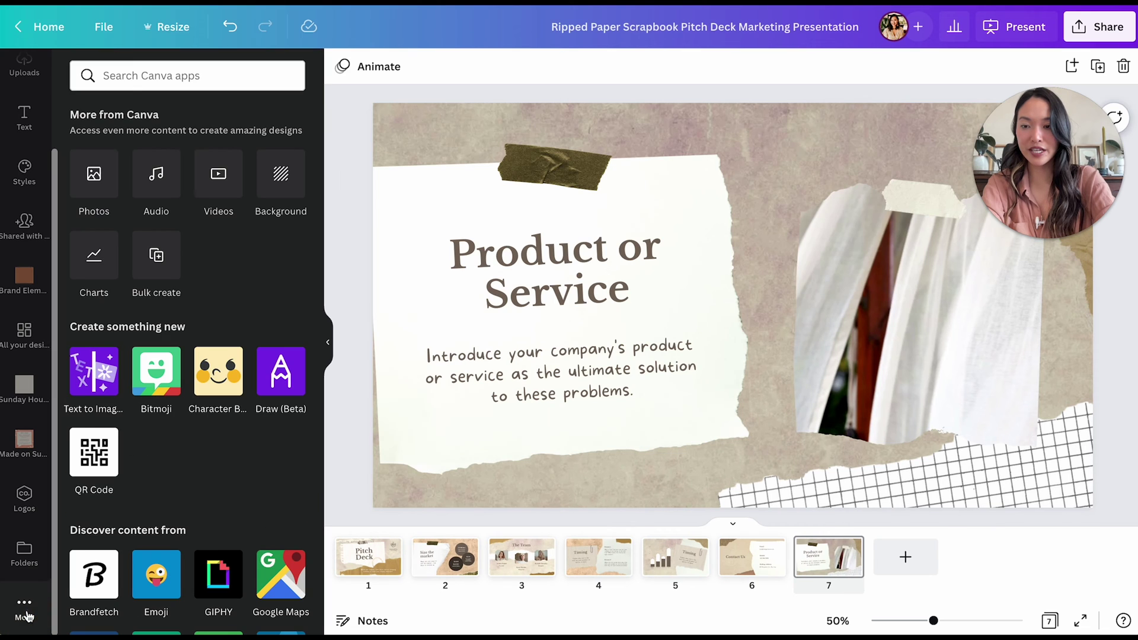
{"action": "scroll", "coordinate": [173, 509], "scroll_direction": "down", "scroll_amount": 2}
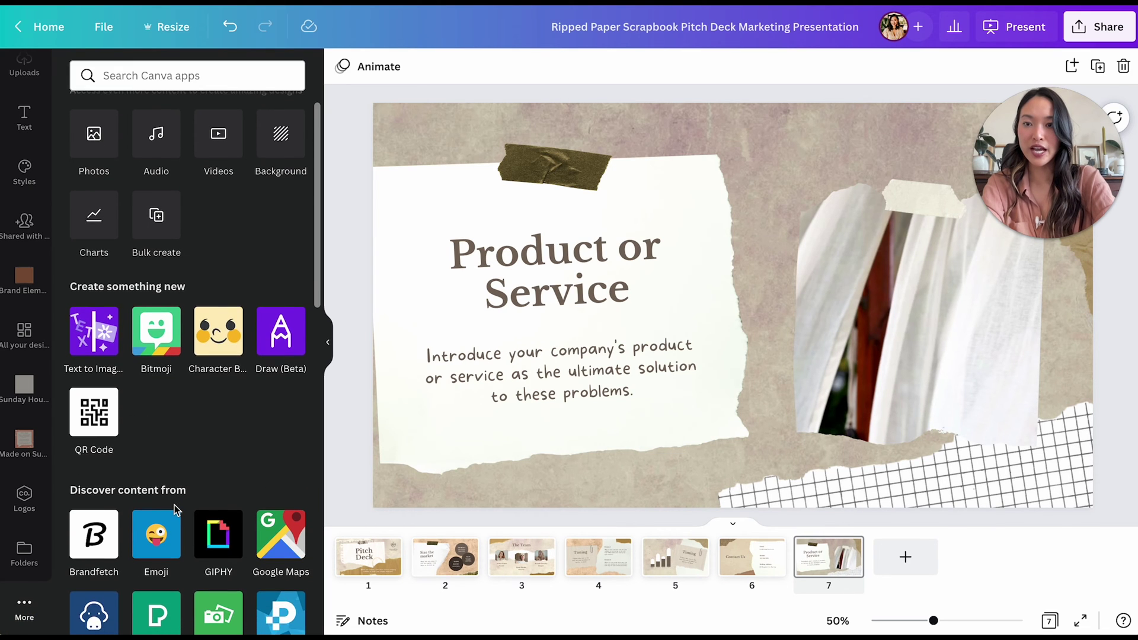
{"action": "scroll", "coordinate": [174, 507], "scroll_direction": "down", "scroll_amount": 4}
{"action": "scroll", "coordinate": [161, 296], "scroll_direction": "up", "scroll_amount": 1}
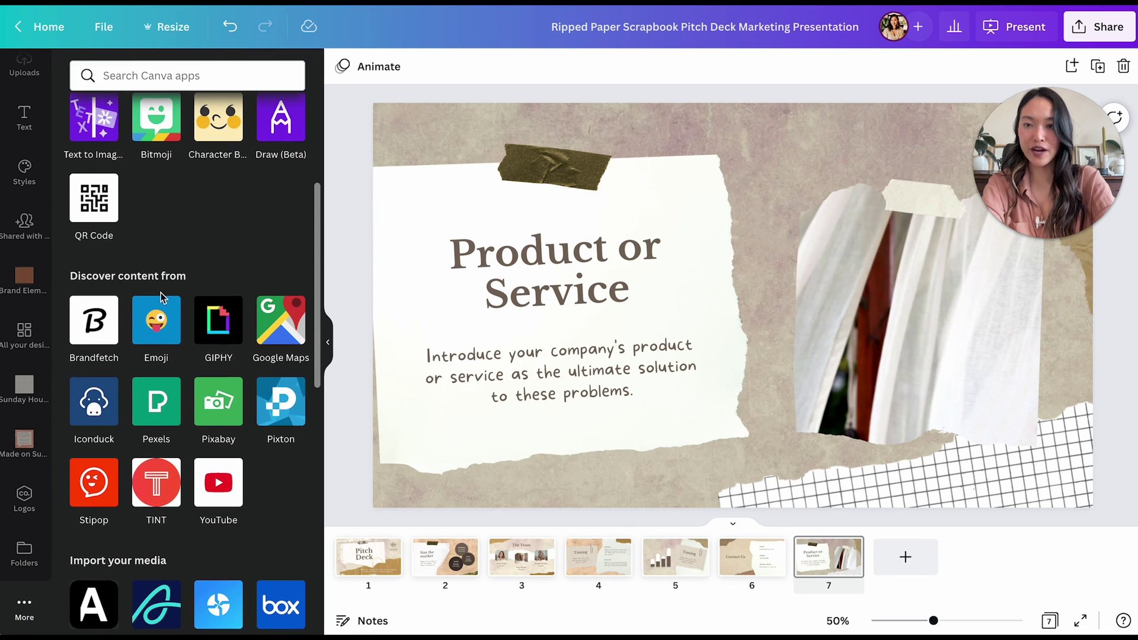
{"action": "left_click", "coordinate": [228, 330]}
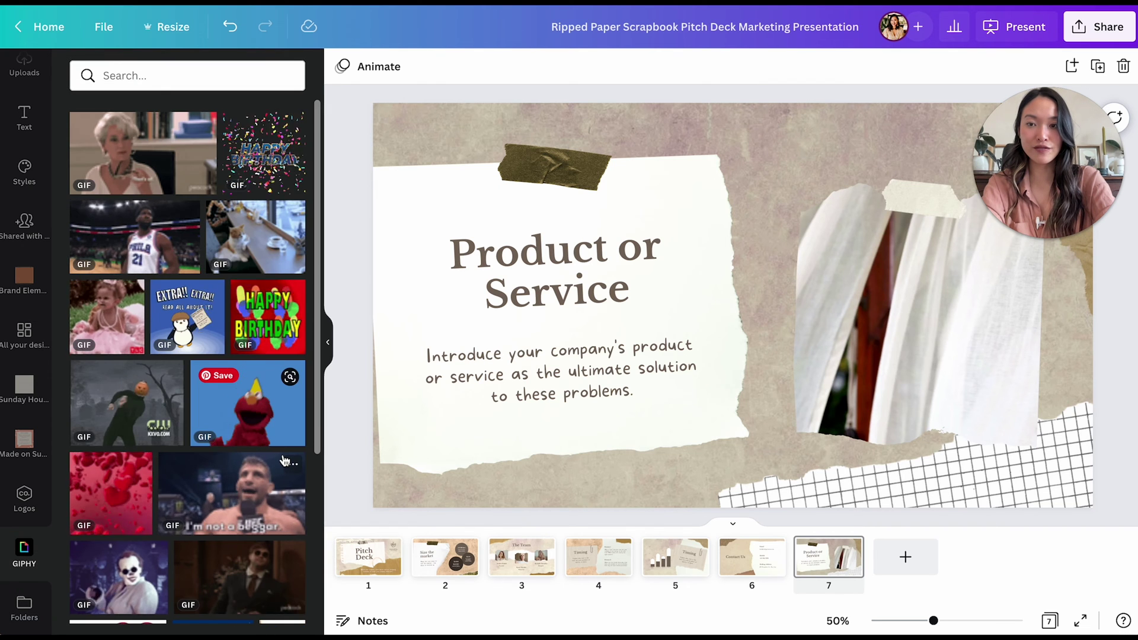
{"action": "scroll", "coordinate": [284, 446], "scroll_direction": "down", "scroll_amount": 3}
{"action": "scroll", "coordinate": [284, 446], "scroll_direction": "down", "scroll_amount": 2}
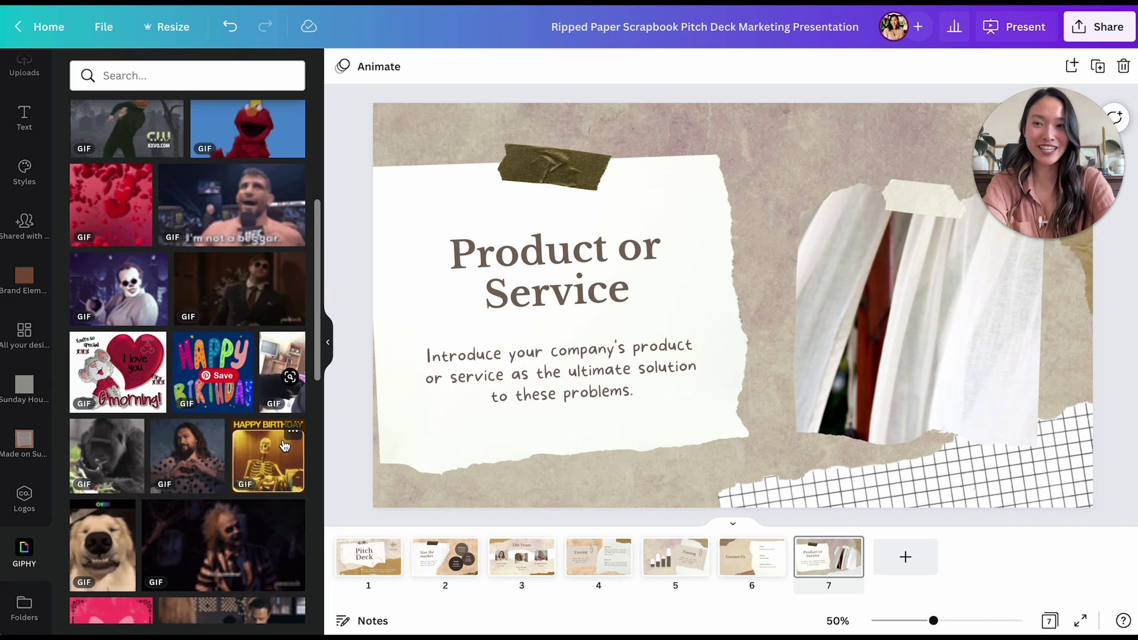
{"action": "scroll", "coordinate": [284, 446], "scroll_direction": "down", "scroll_amount": 8}
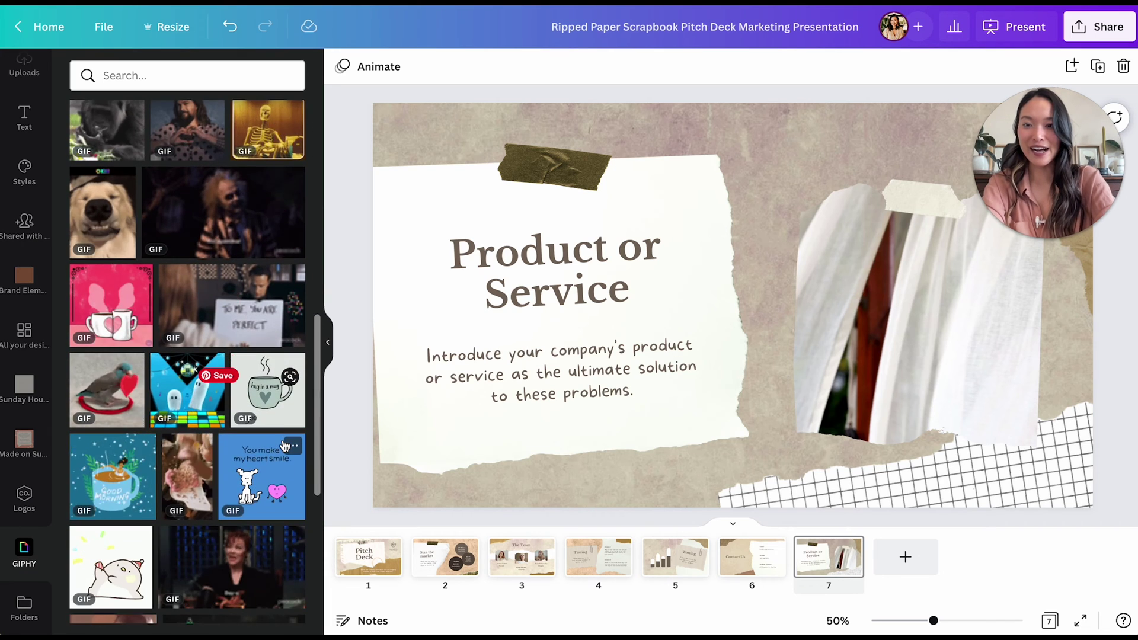
{"action": "scroll", "coordinate": [284, 445], "scroll_direction": "down", "scroll_amount": 2}
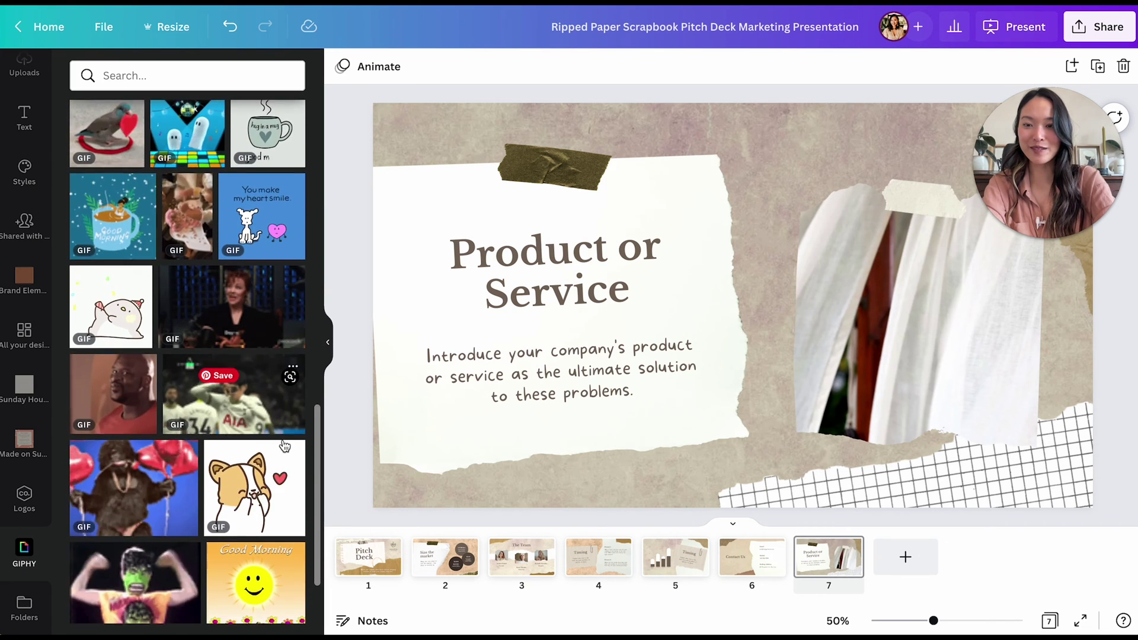
- Try out the GIF of the man in the red shirt at a reduced size on page 7, and delete it
{"action": "left_click", "coordinate": [112, 358]}
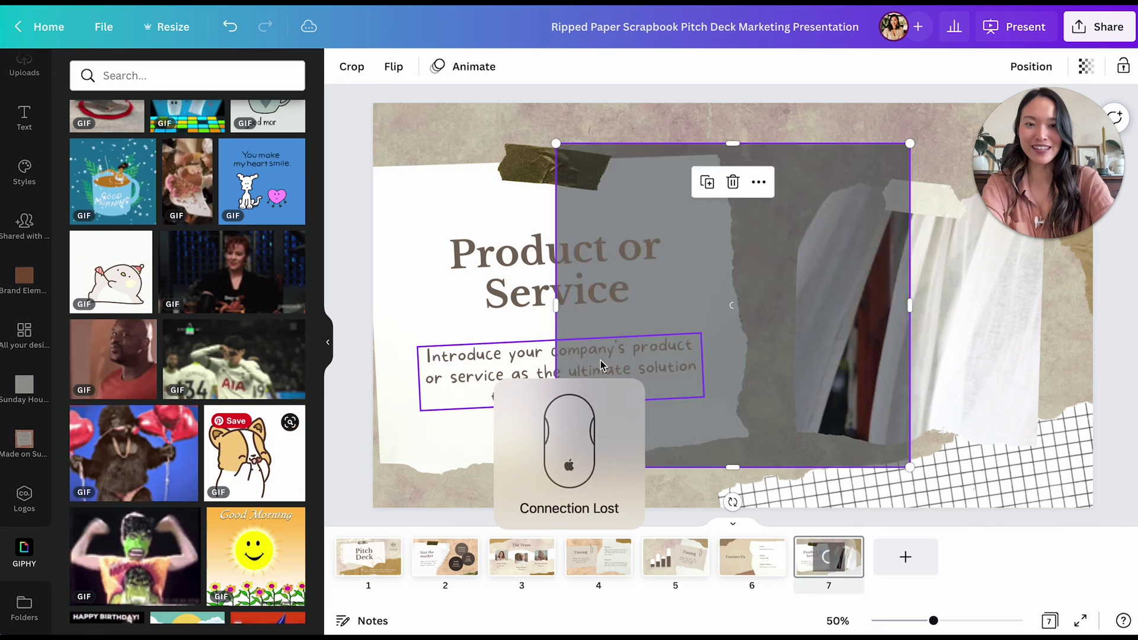
{"action": "left_click_drag", "start_coordinate": [560, 470], "coordinate": [765, 320]}
{"action": "left_click_drag", "start_coordinate": [830, 279], "coordinate": [792, 255]}
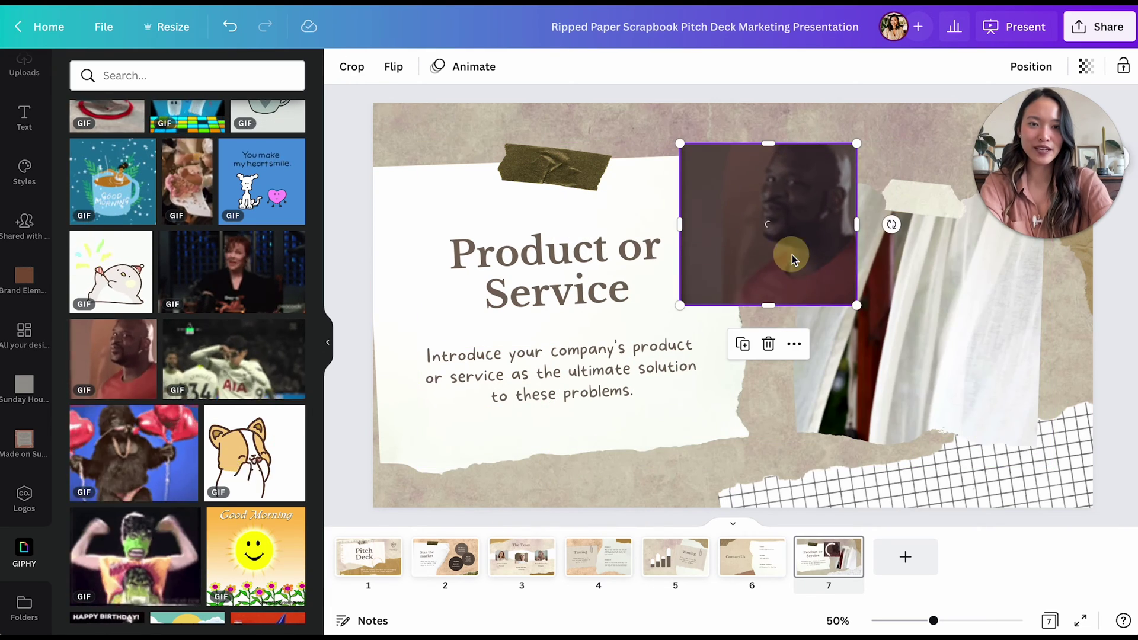
{"action": "left_click", "coordinate": [907, 144]}
{"action": "scroll", "coordinate": [291, 353], "scroll_direction": "down", "scroll_amount": 10}
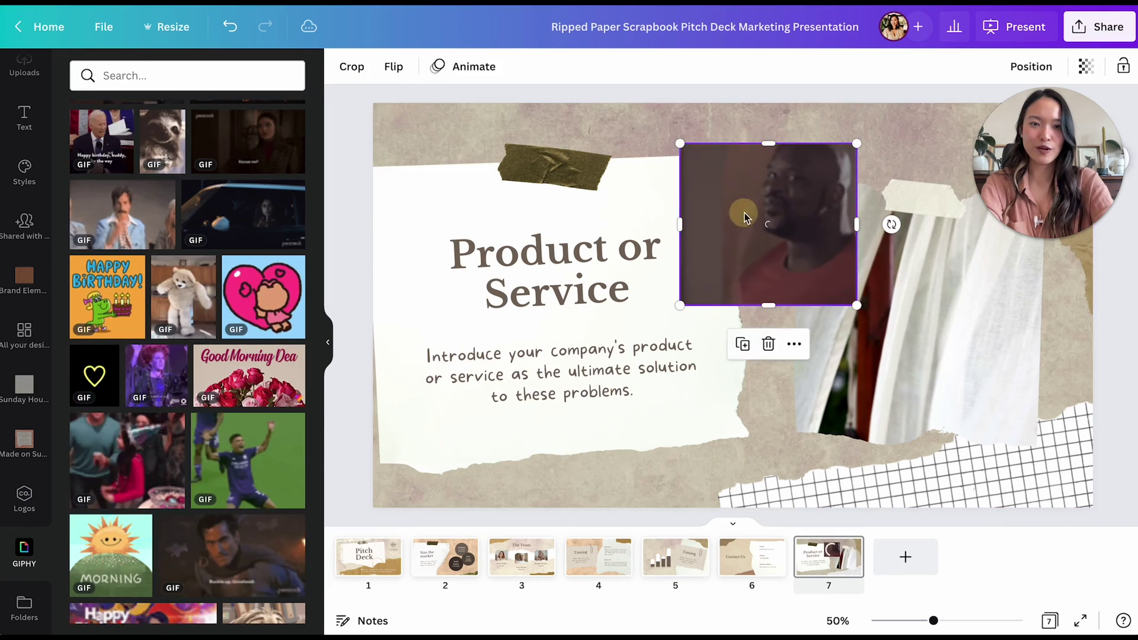
{"action": "key", "text": "Delete"}
- Add the GIF of the clapping man in the denim shirt to page 7, shrink it, and cut it from the page
{"action": "left_click", "coordinate": [126, 235]}
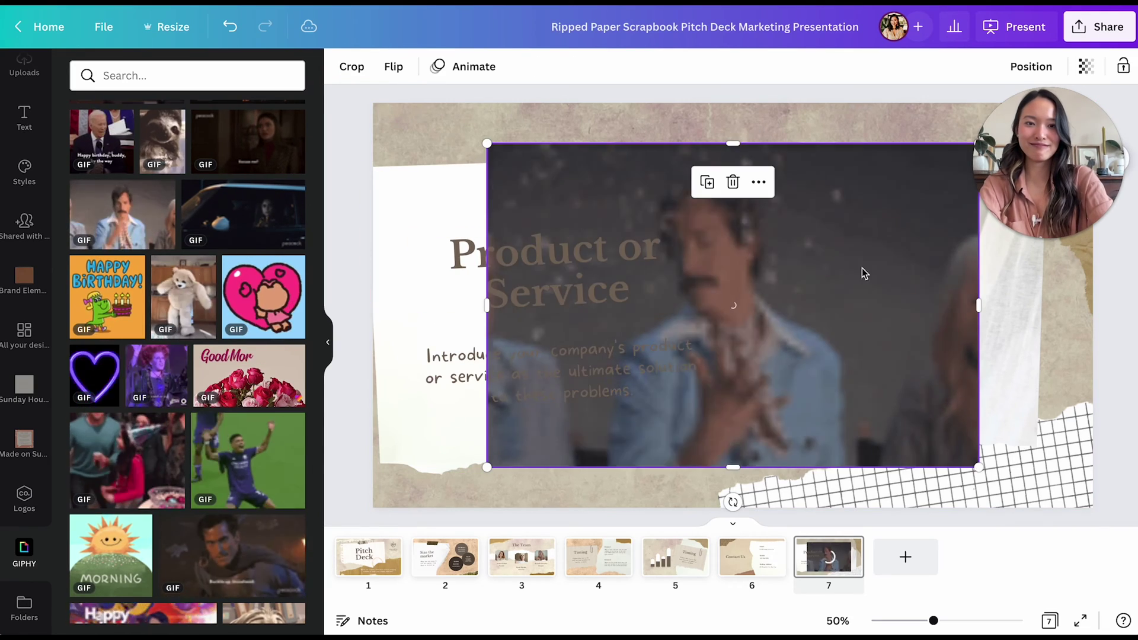
{"action": "left_click_drag", "start_coordinate": [979, 468], "coordinate": [826, 368]}
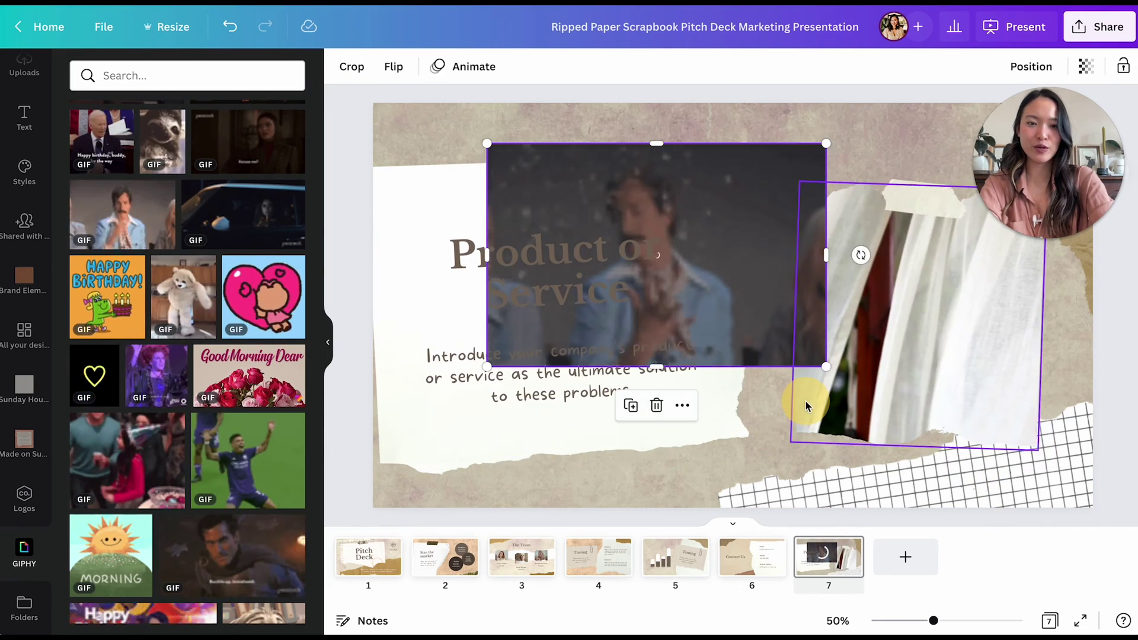
{"action": "left_click", "coordinate": [667, 313]}
{"action": "key", "text": "Delete"}
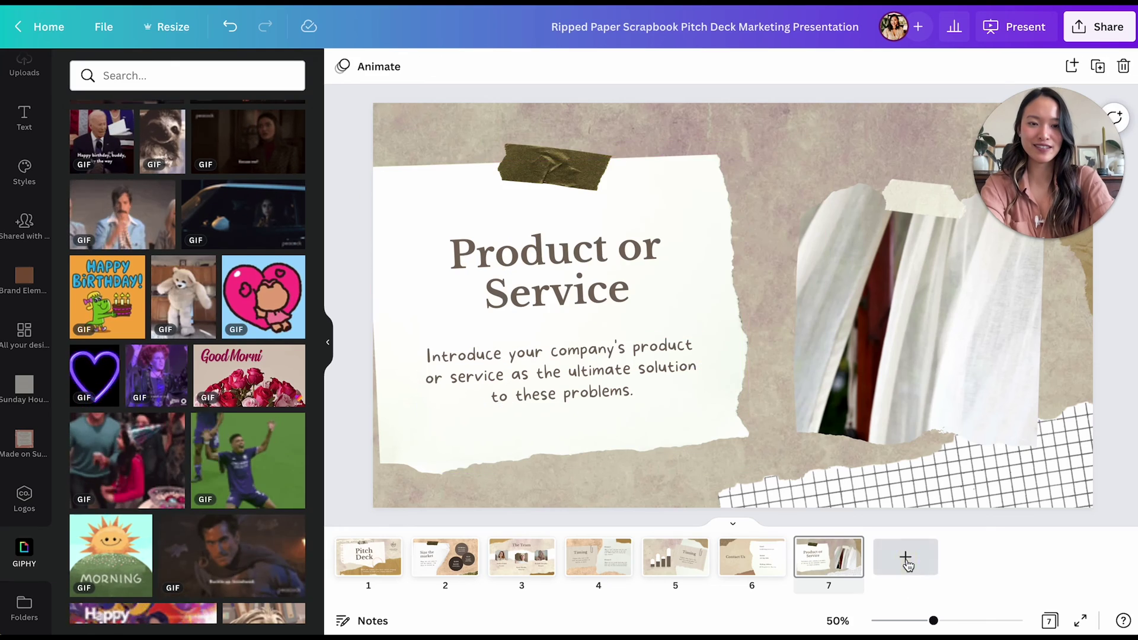
- Add a blank page at the end and move the Contact Us page behind the Product or Service page
{"action": "left_click", "coordinate": [905, 557]}
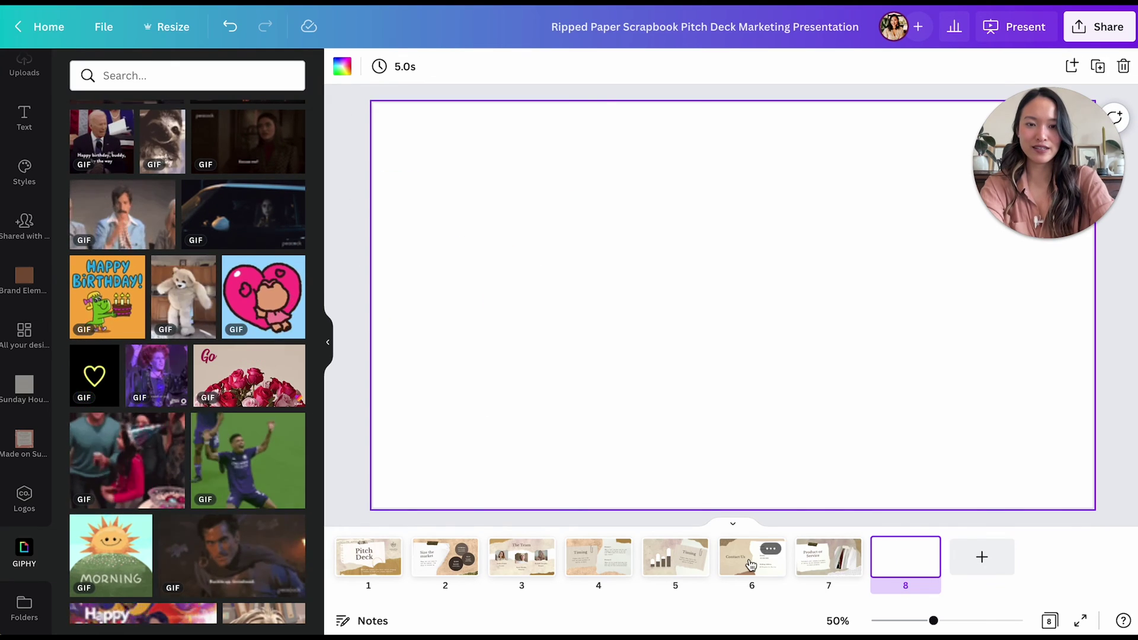
{"action": "left_click_drag", "start_coordinate": [719, 567], "coordinate": [830, 558]}
{"action": "left_click", "coordinate": [611, 341]}
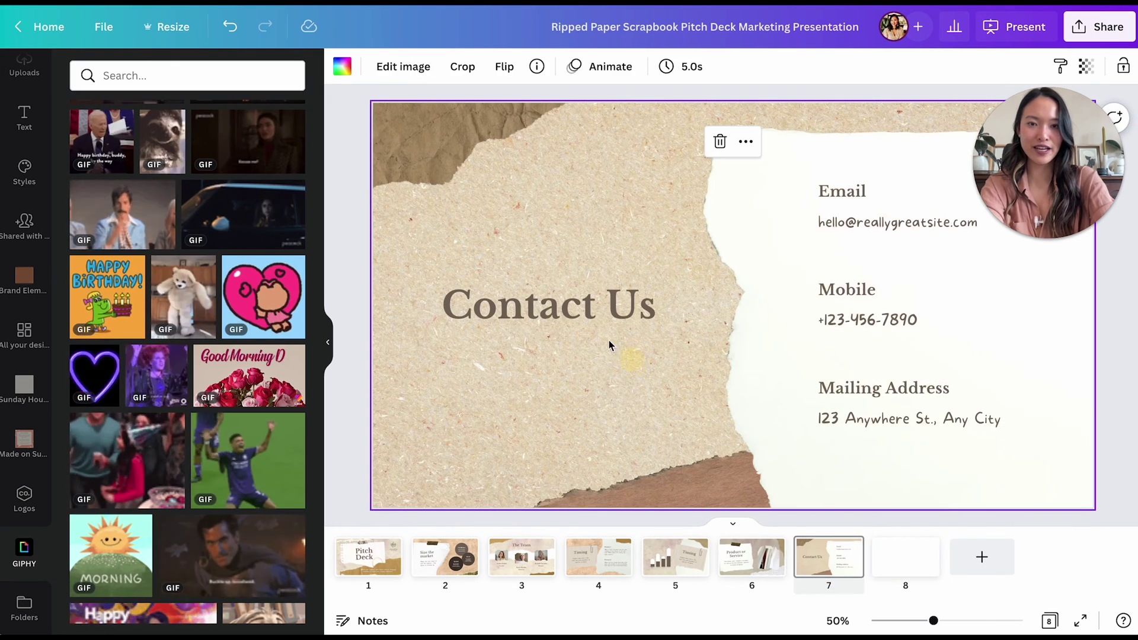
- Move the Contact Us heading up and paste the clapping man GIF directly beneath it, scaled down to about the heading's width
{"action": "left_click", "coordinate": [584, 225]}
{"action": "key", "text": "ctrl+v"}
{"action": "left_click_drag", "start_coordinate": [643, 329], "coordinate": [583, 429]}
{"action": "left_click_drag", "start_coordinate": [766, 468], "coordinate": [659, 398]}
{"action": "left_click_drag", "start_coordinate": [577, 344], "coordinate": [583, 344]}
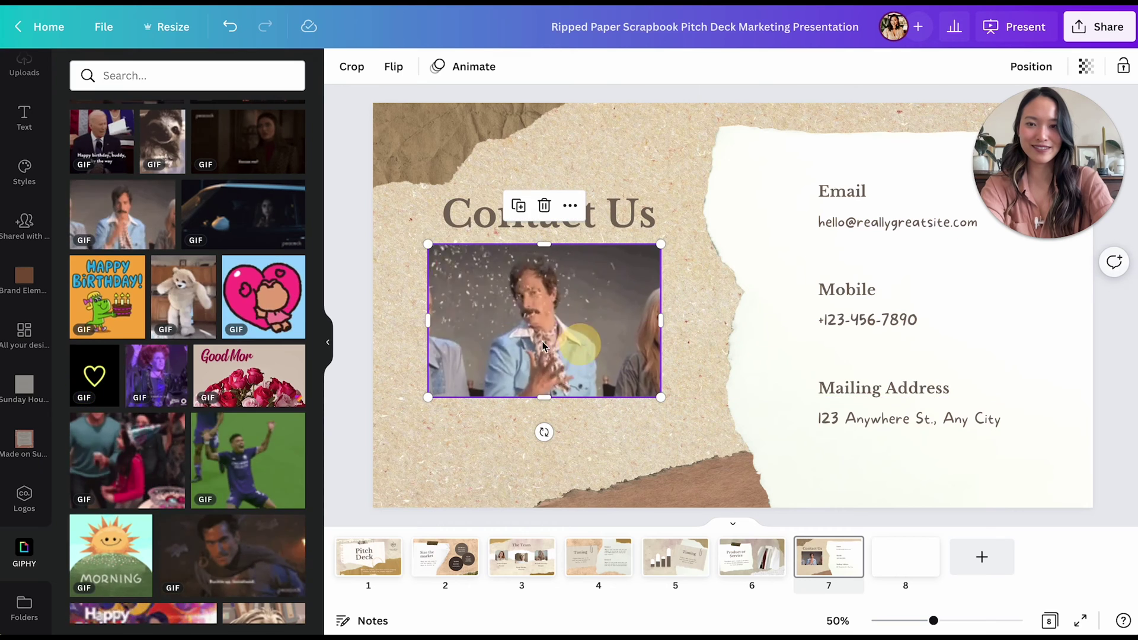
{"action": "left_click", "coordinate": [328, 342]}
{"action": "left_click", "coordinate": [199, 368]}
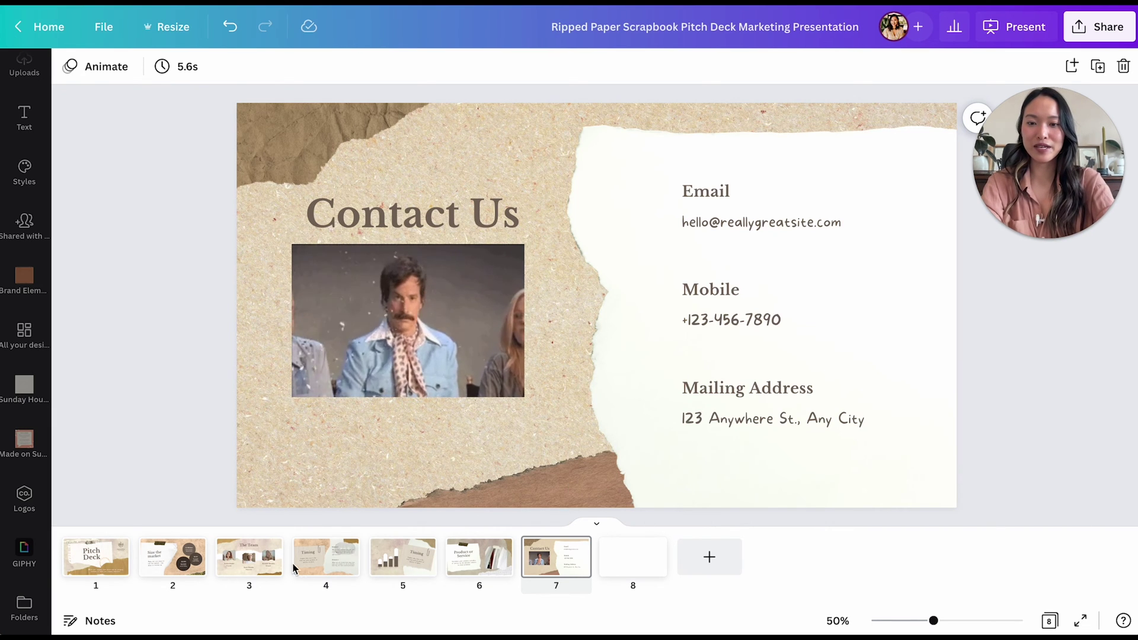
- Go to The Team page (page 3) and show the full Graphics collection of the Elements library
{"action": "left_click", "coordinate": [326, 560]}
{"action": "left_click", "coordinate": [227, 572]}
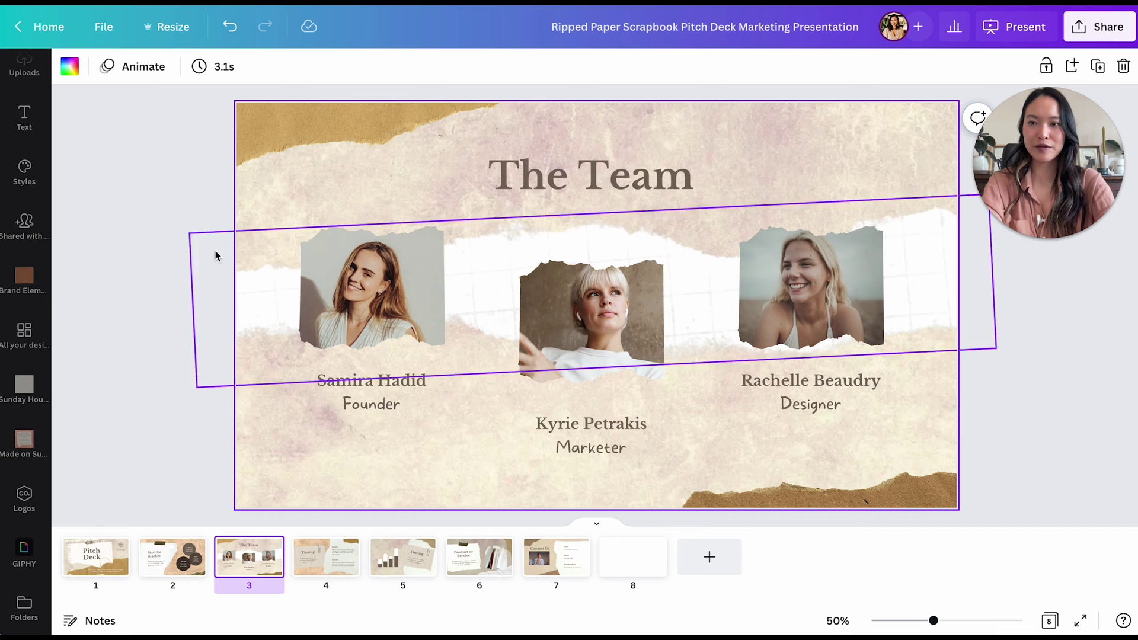
{"action": "scroll", "coordinate": [21, 118], "scroll_direction": "up", "scroll_amount": 2}
{"action": "left_click", "coordinate": [21, 131]}
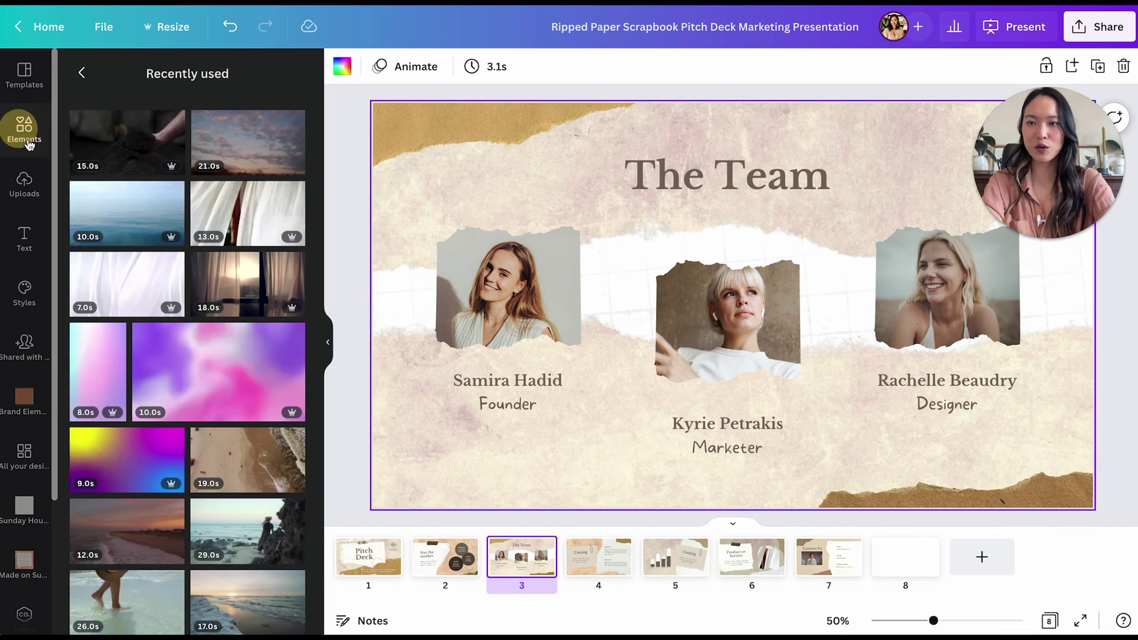
{"action": "left_click", "coordinate": [81, 73]}
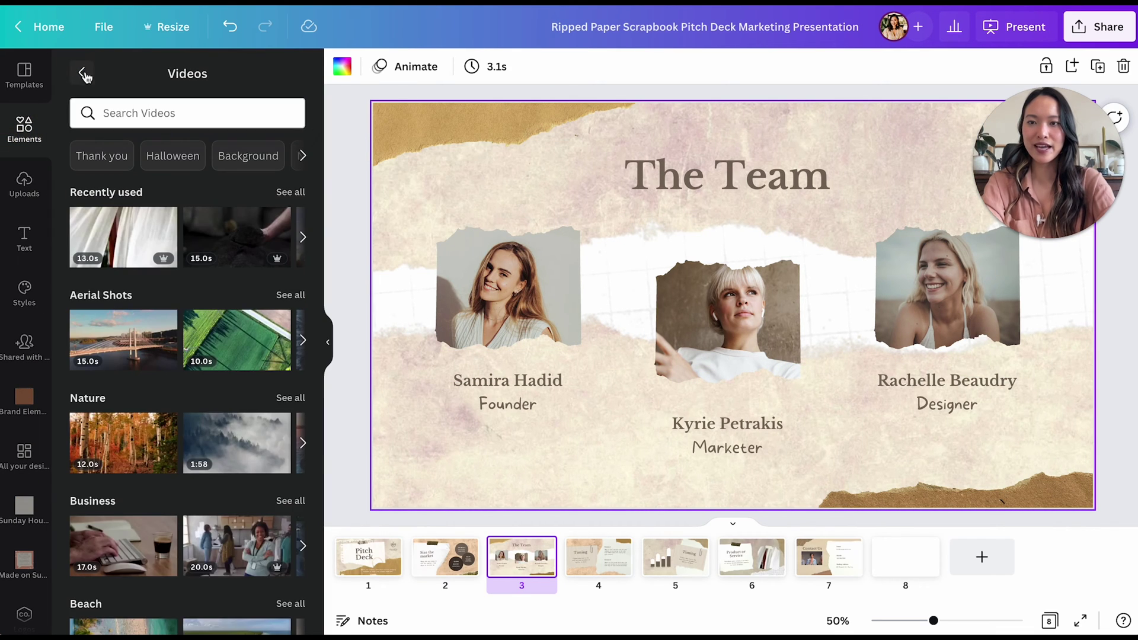
{"action": "left_click", "coordinate": [83, 74]}
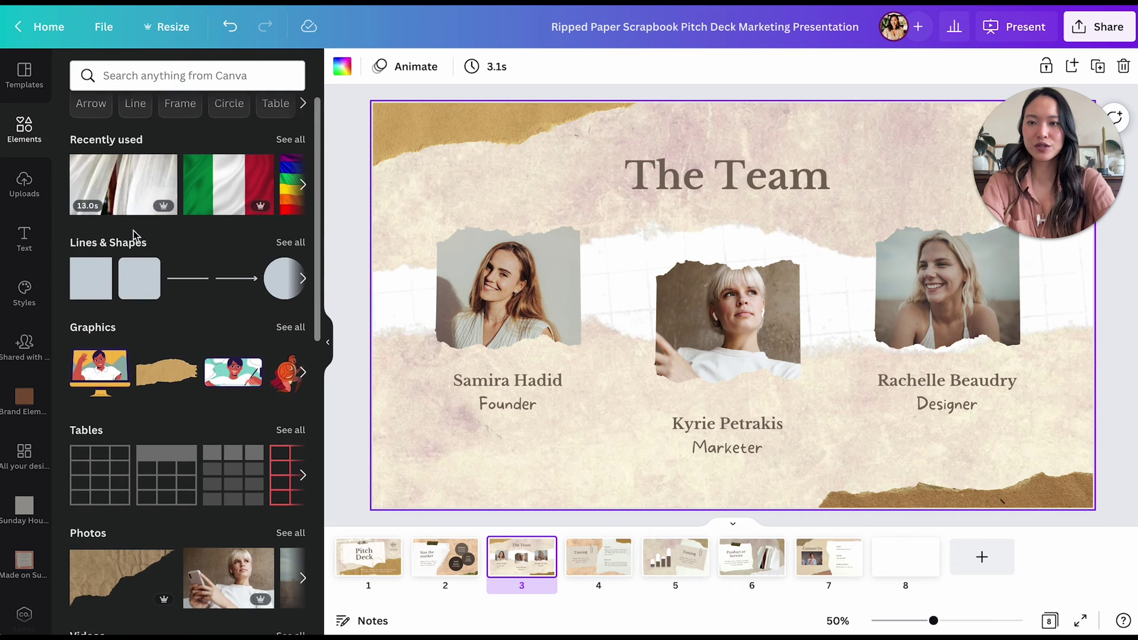
{"action": "scroll", "coordinate": [133, 233], "scroll_direction": "down", "scroll_amount": 5}
{"action": "scroll", "coordinate": [135, 234], "scroll_direction": "up", "scroll_amount": 1}
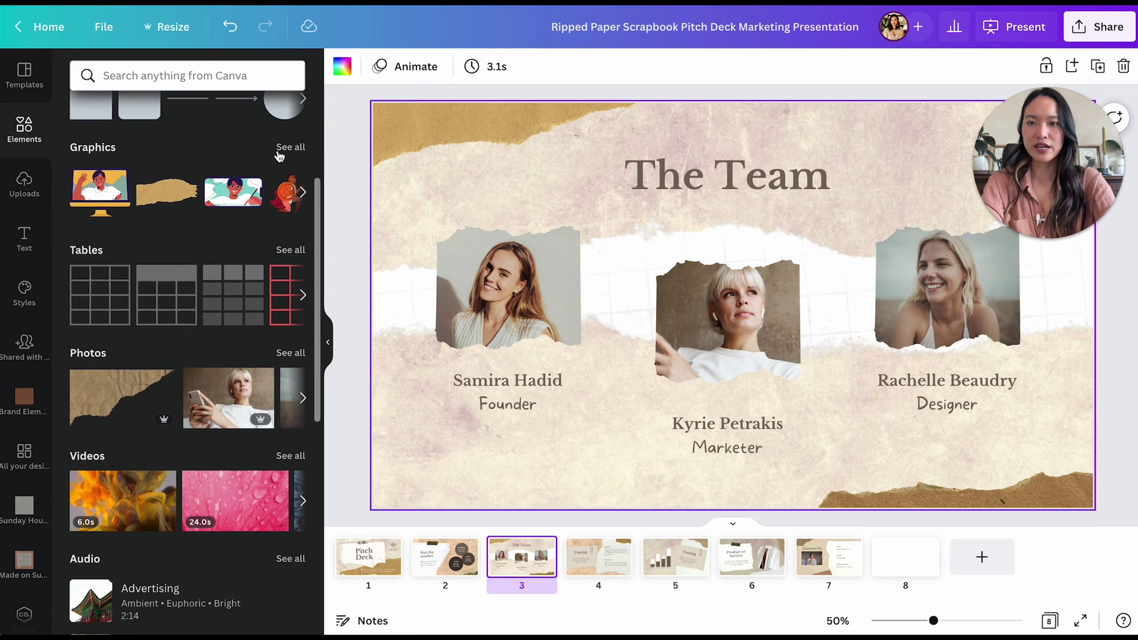
{"action": "left_click", "coordinate": [290, 148]}
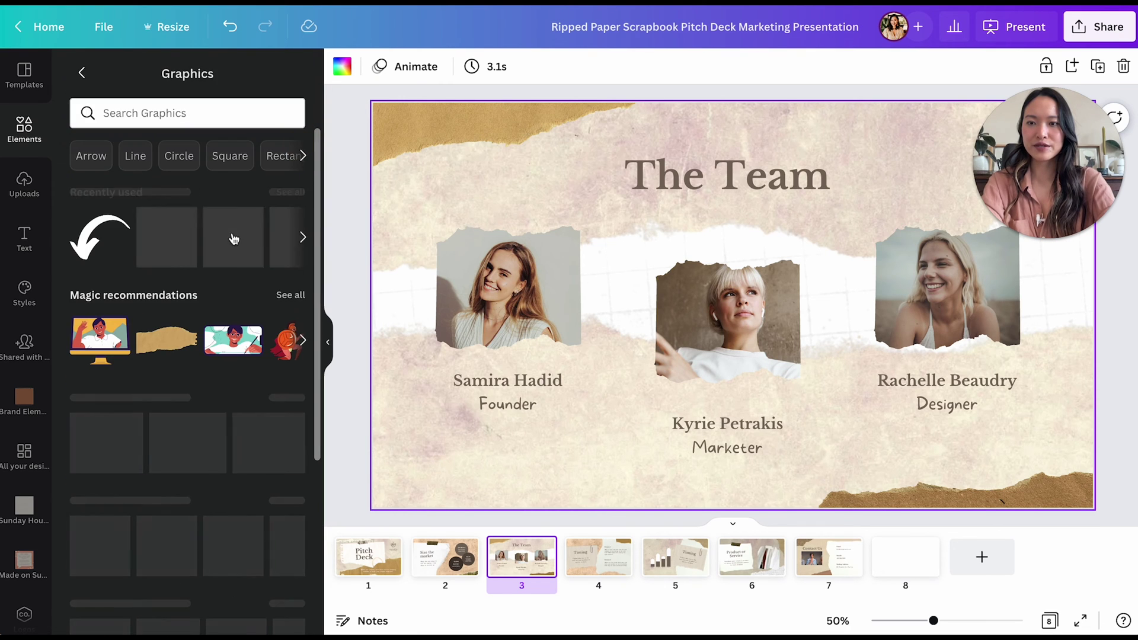
- Search the graphics for "animated arrow" and browse the results for an arrow that suits The Team page
{"action": "left_click", "coordinate": [185, 111]}
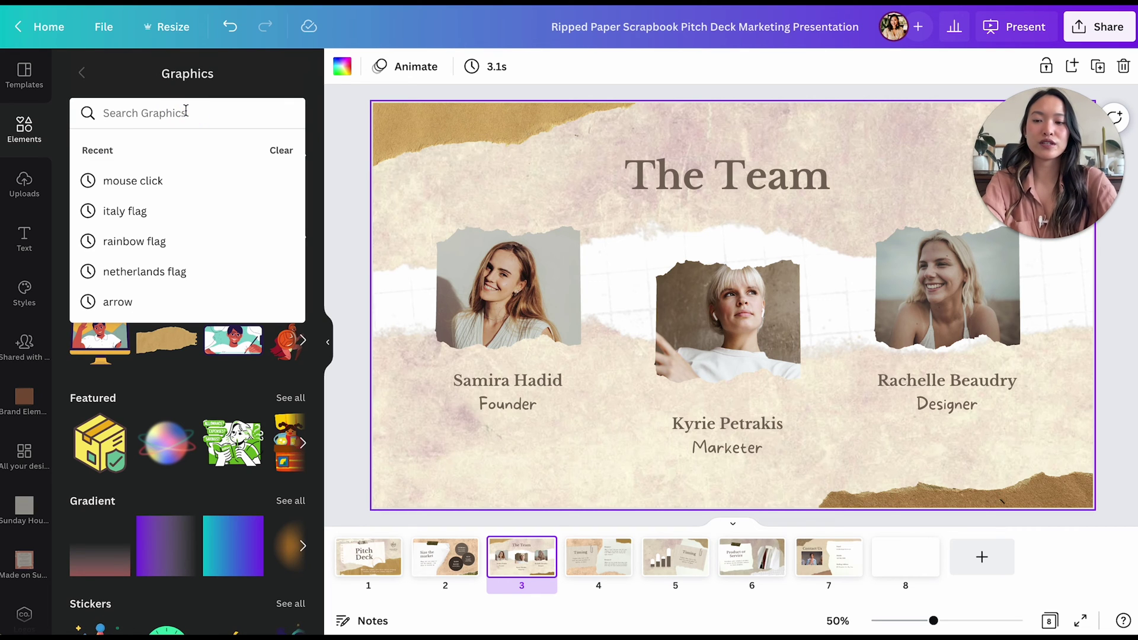
{"action": "type", "text": "animated "}
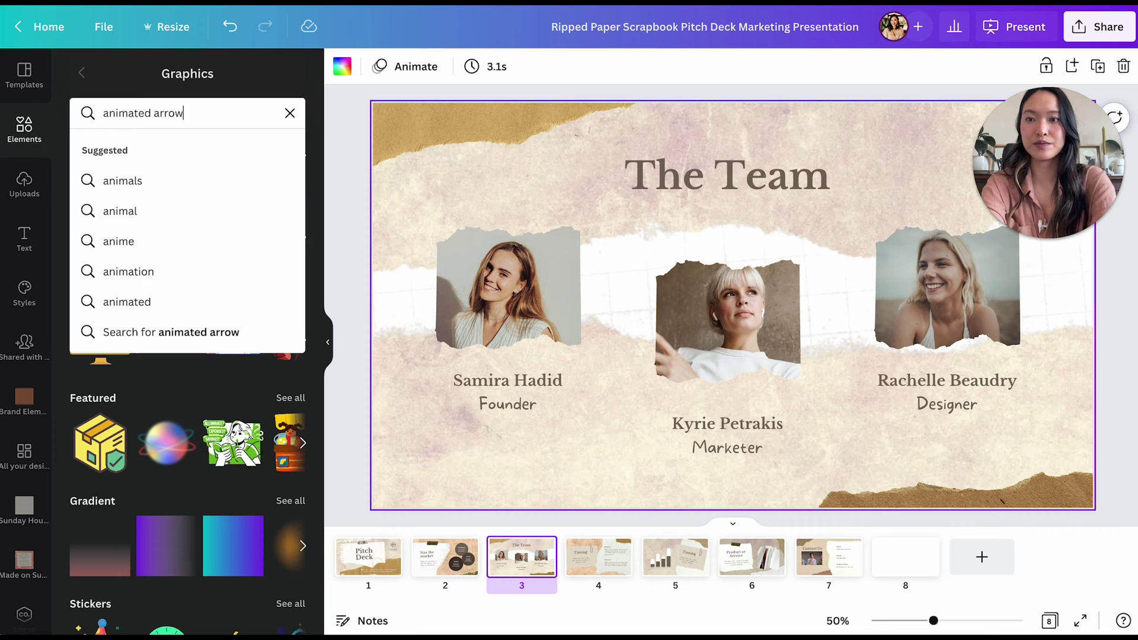
{"action": "type", "text": "arrow"}
{"action": "key", "text": "Return"}
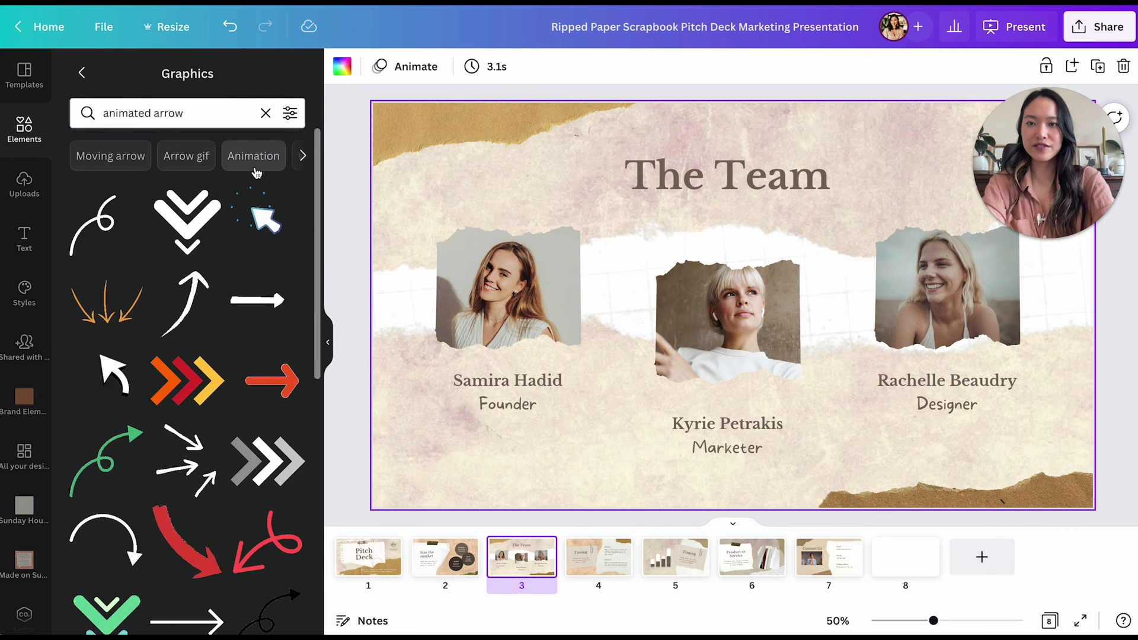
{"action": "scroll", "coordinate": [216, 408], "scroll_direction": "down", "scroll_amount": 10}
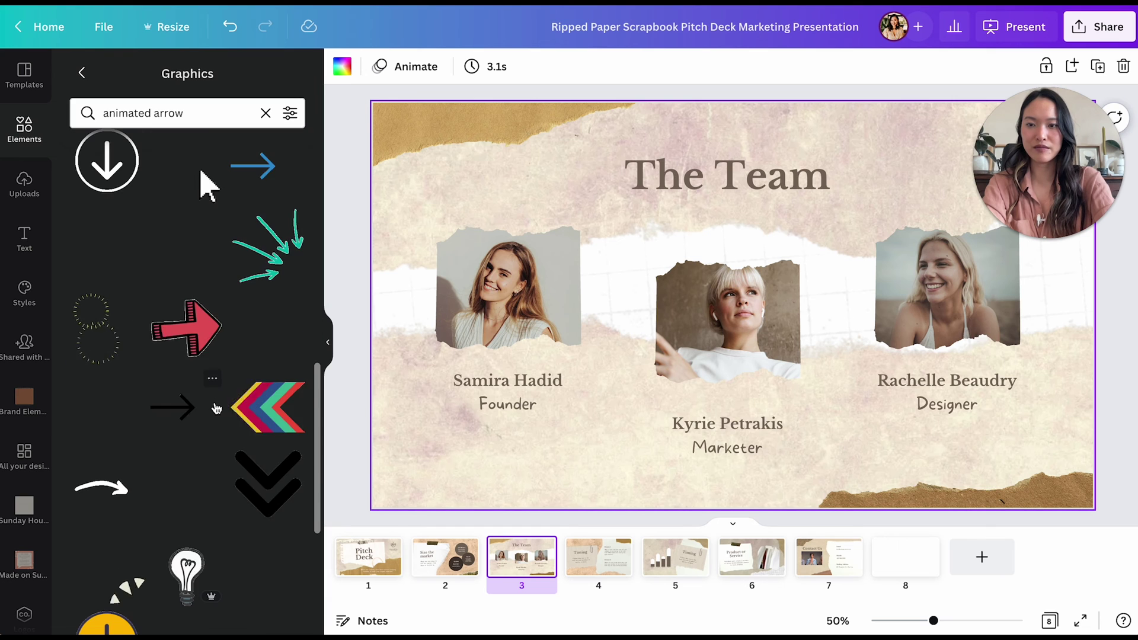
{"action": "scroll", "coordinate": [120, 426], "scroll_direction": "down", "scroll_amount": 2}
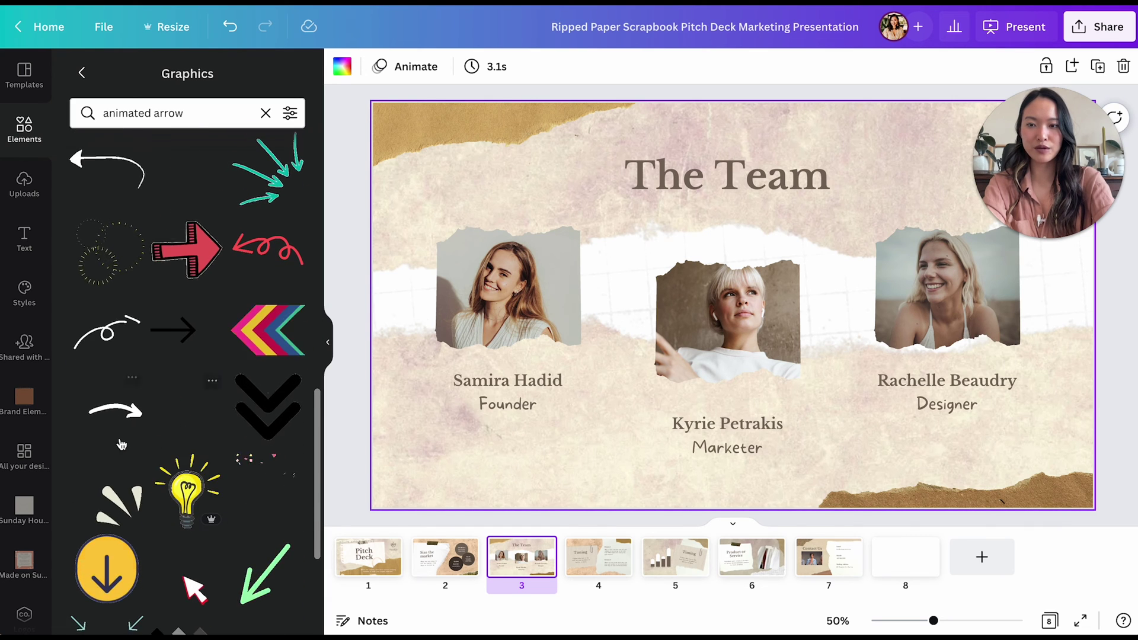
- Add the green animated arrow to page 3, shrink it, and place it pointing at the upper right corner of the founder's photo
{"action": "left_click", "coordinate": [264, 569]}
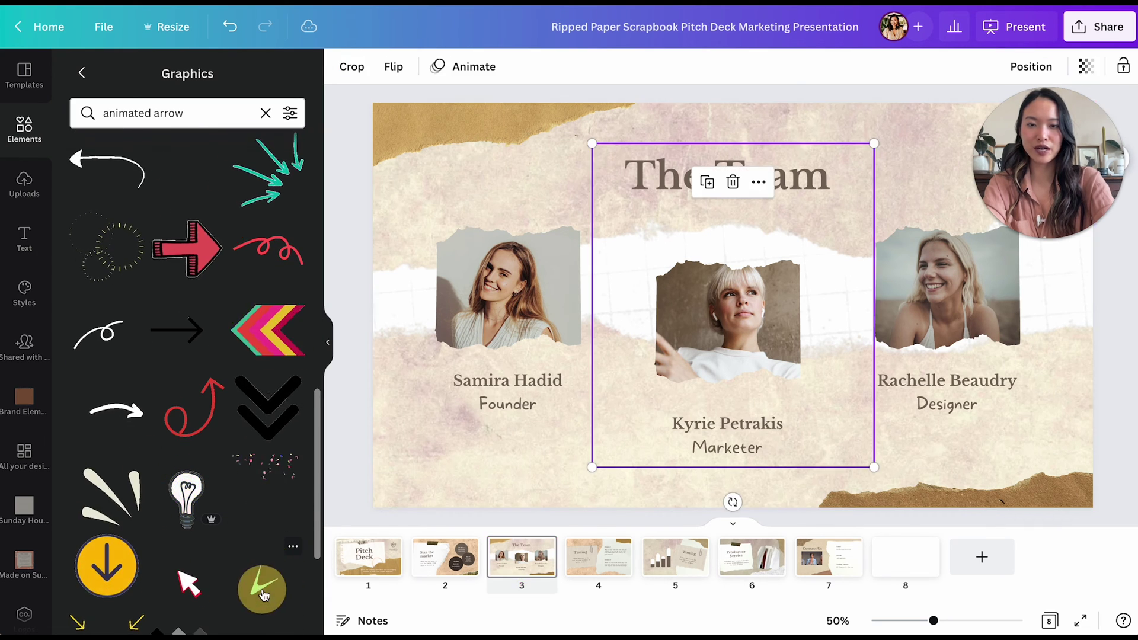
{"action": "left_click_drag", "start_coordinate": [874, 144], "coordinate": [648, 399]}
{"action": "left_click_drag", "start_coordinate": [616, 458], "coordinate": [577, 252]}
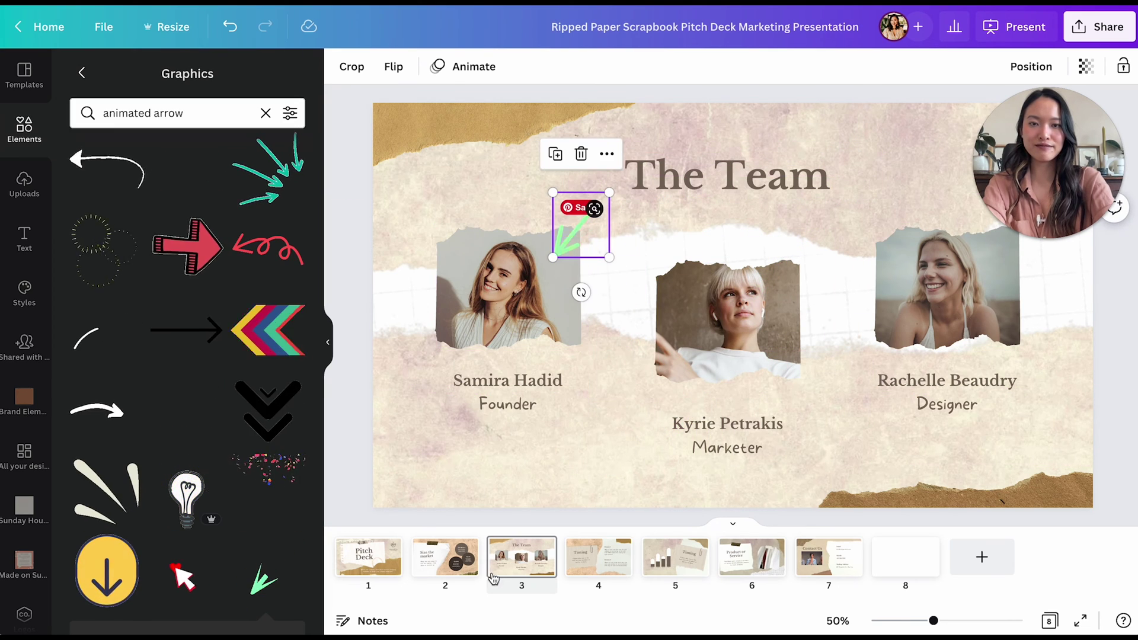
- Add the animated cream burst-lines graphic to page 3, shrink it, and tilt and place it at the lower left corner of the marketer's photo
{"action": "left_click", "coordinate": [125, 487]}
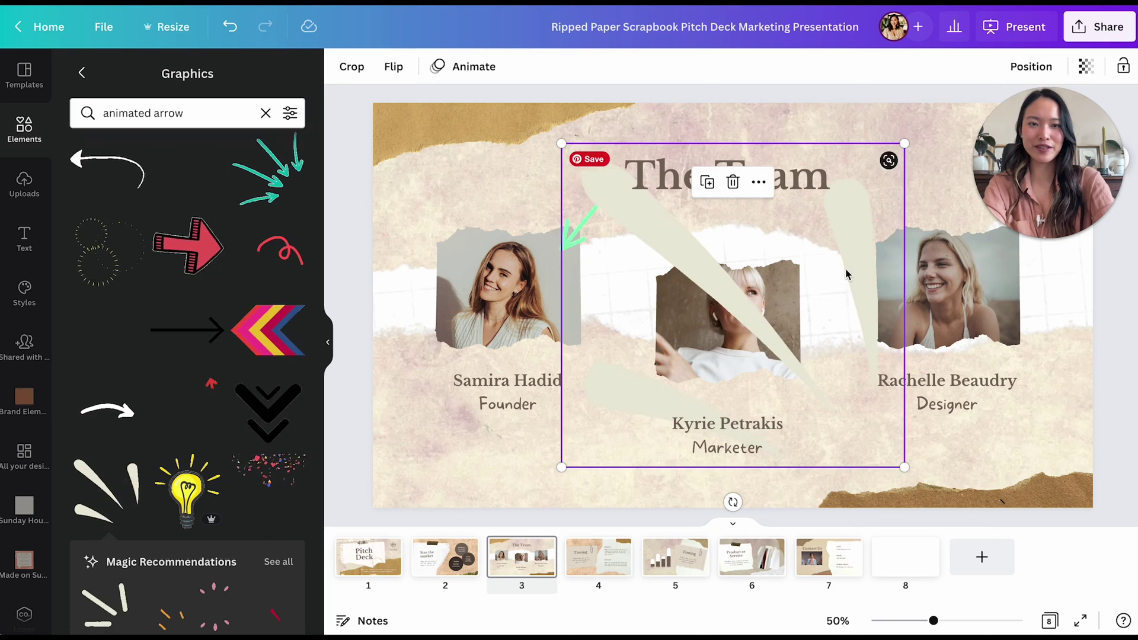
{"action": "left_click_drag", "start_coordinate": [905, 146], "coordinate": [663, 439]}
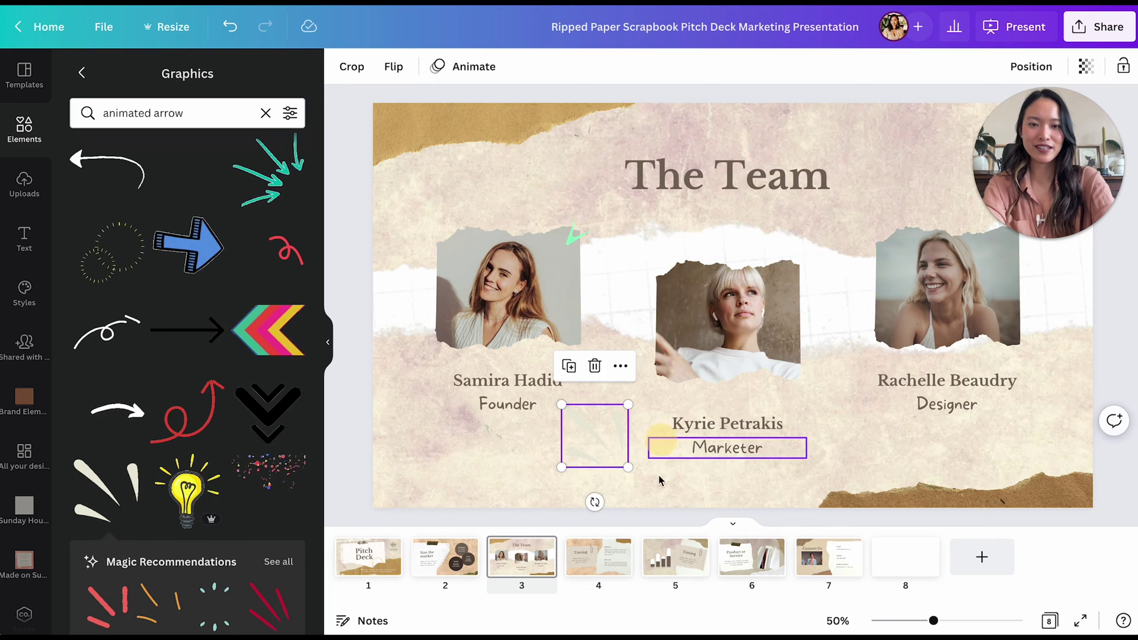
{"action": "left_click_drag", "start_coordinate": [593, 502], "coordinate": [666, 391]}
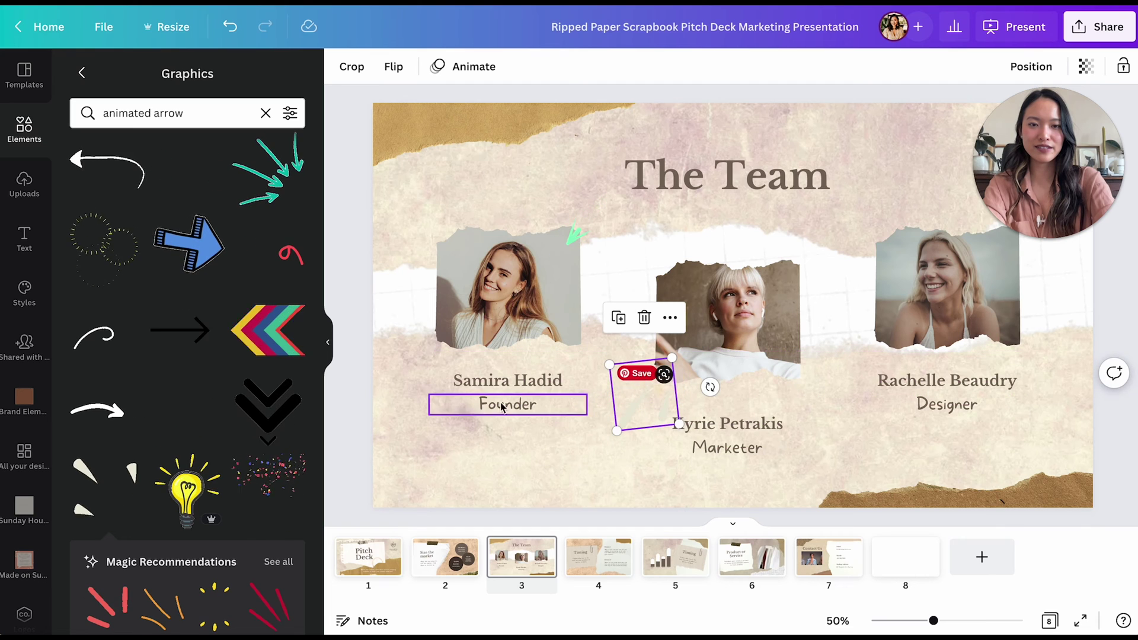
- Add the animated graphic of four inward-pointing arrows to page 3, scale it down, and place it around the designer's photo
{"action": "scroll", "coordinate": [261, 480], "scroll_direction": "down", "scroll_amount": 10}
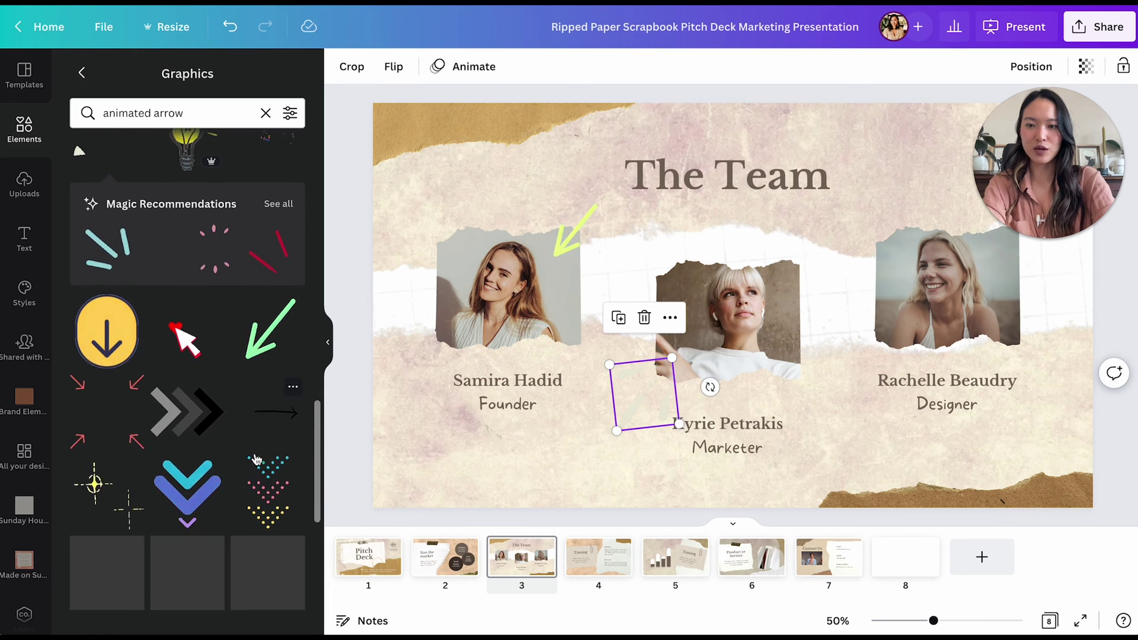
{"action": "scroll", "coordinate": [255, 460], "scroll_direction": "down", "scroll_amount": 2}
{"action": "left_click", "coordinate": [119, 268]}
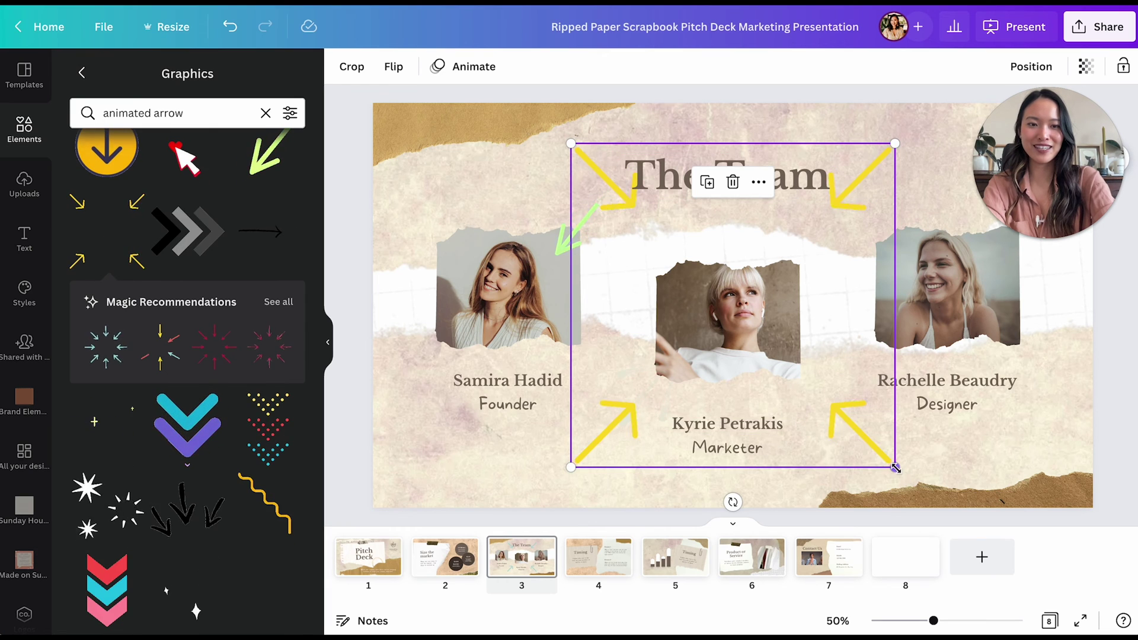
{"action": "left_click_drag", "start_coordinate": [896, 467], "coordinate": [771, 343]}
{"action": "left_click_drag", "start_coordinate": [738, 288], "coordinate": [1010, 333]}
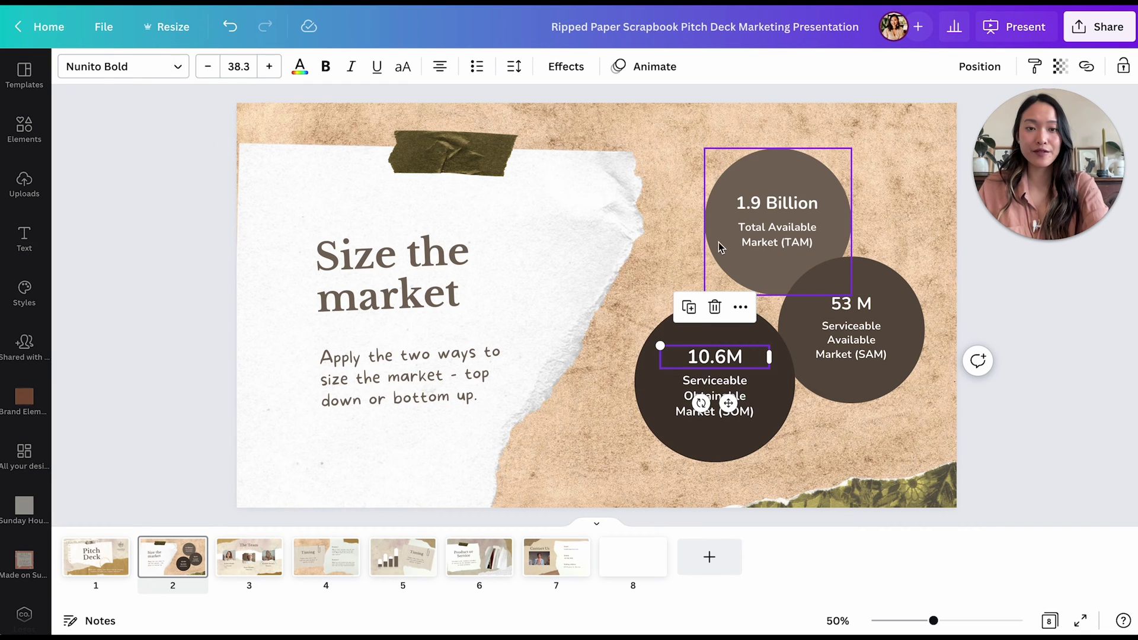
- Apply the Burst text animation to the "1.9 Billion" figure on the Size the market page (page 2)
{"action": "left_click", "coordinate": [774, 210]}
{"action": "left_click", "coordinate": [844, 302]}
{"action": "left_click", "coordinate": [707, 358]}
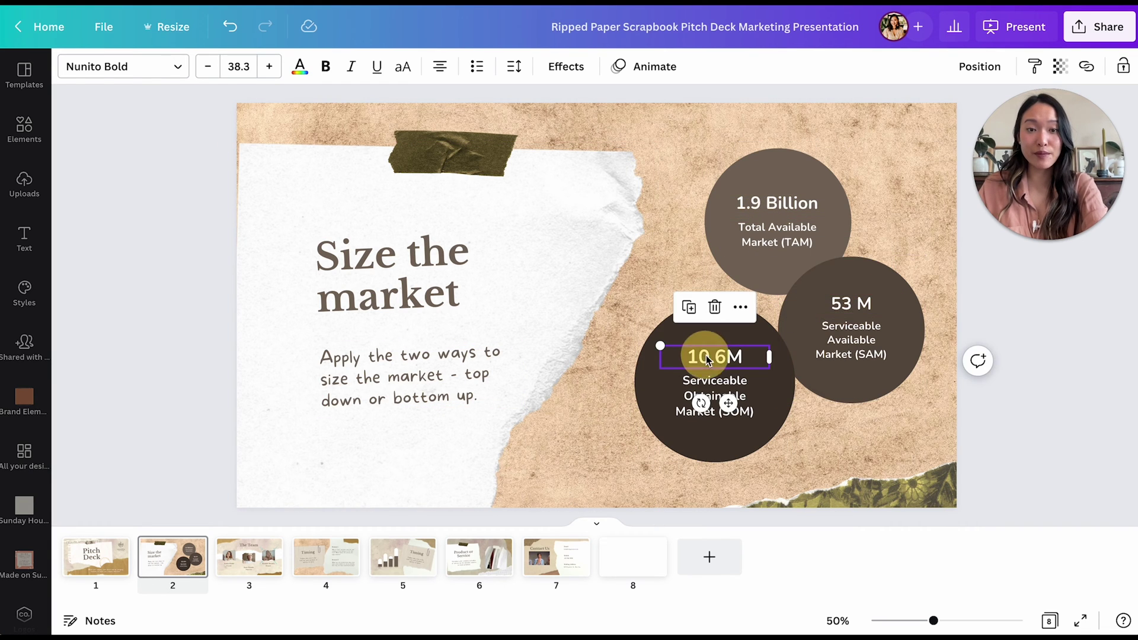
{"action": "left_click", "coordinate": [858, 303]}
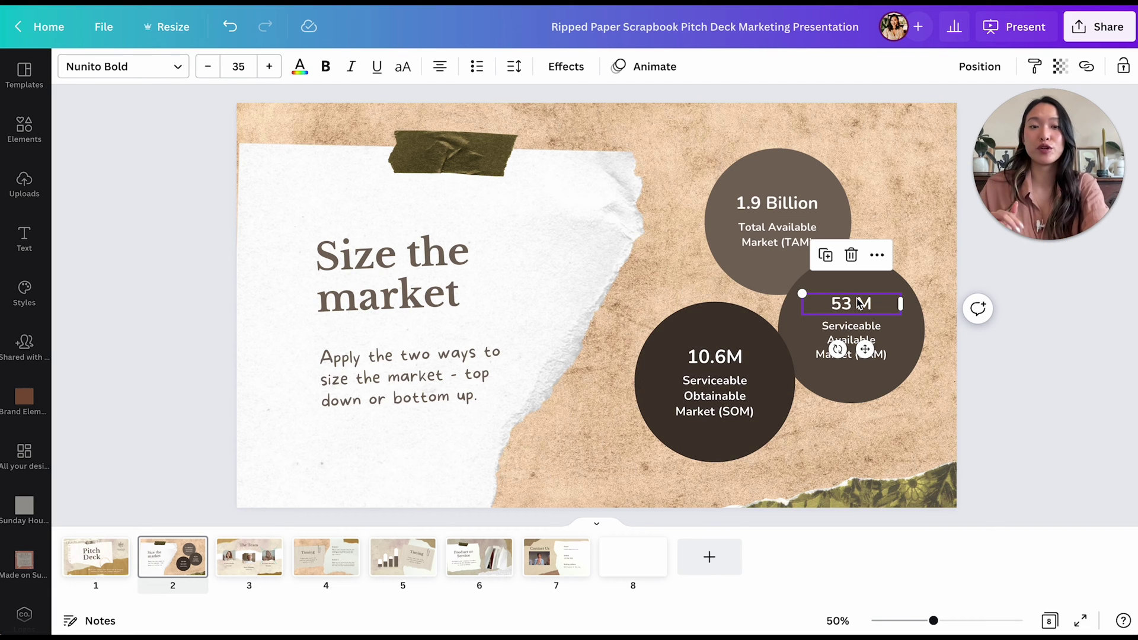
{"action": "left_click", "coordinate": [799, 215]}
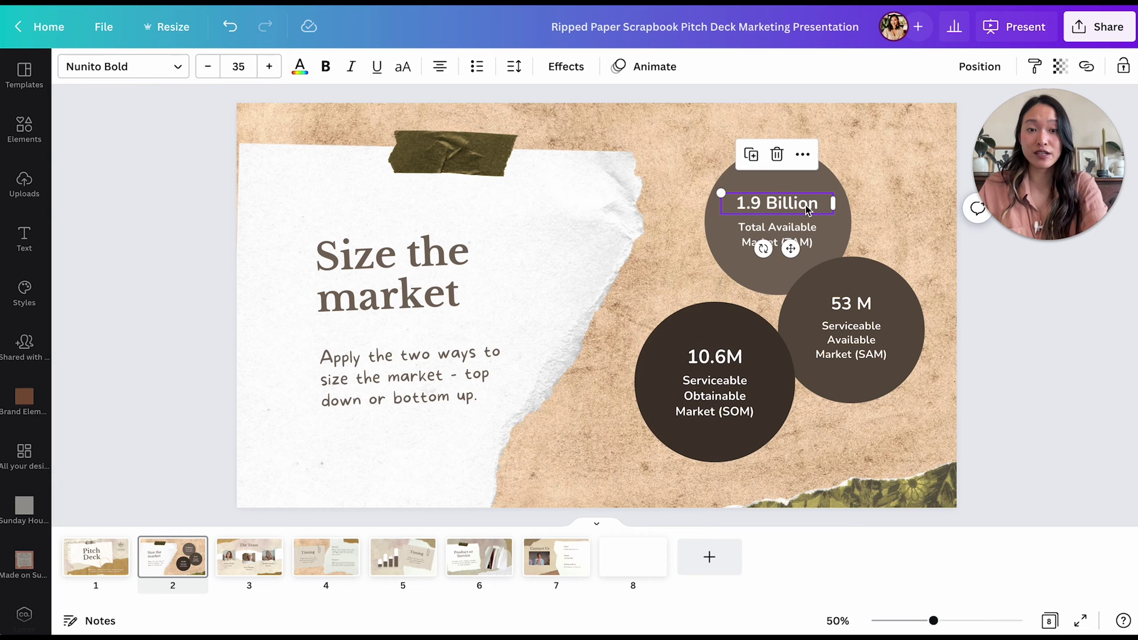
{"action": "left_click", "coordinate": [654, 68]}
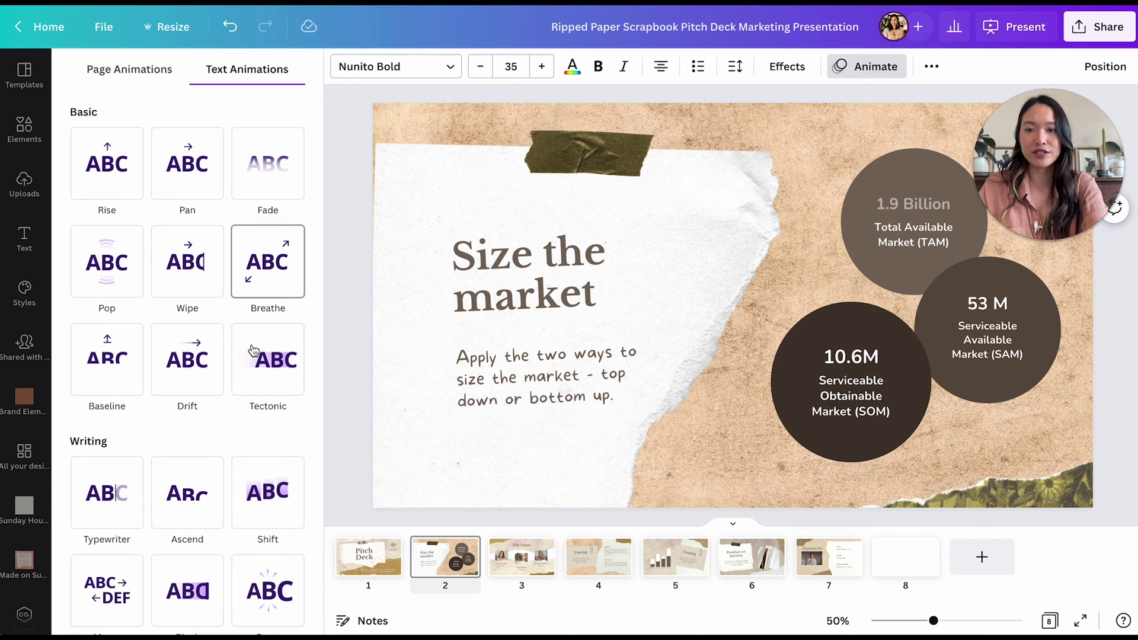
{"action": "scroll", "coordinate": [184, 369], "scroll_direction": "down", "scroll_amount": 3}
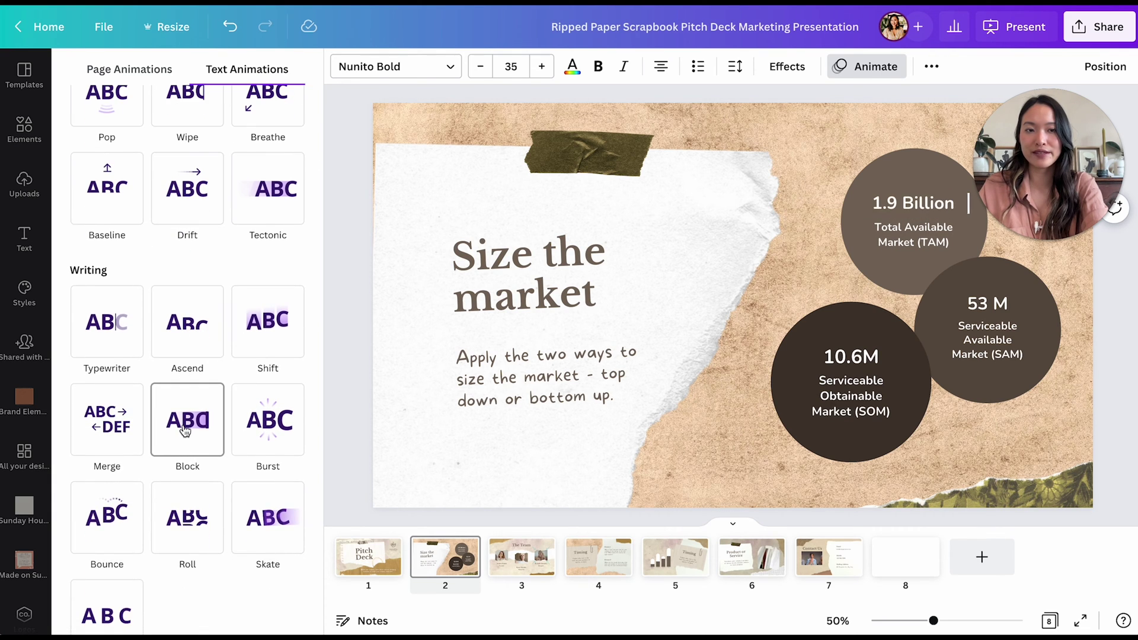
{"action": "left_click", "coordinate": [278, 434]}
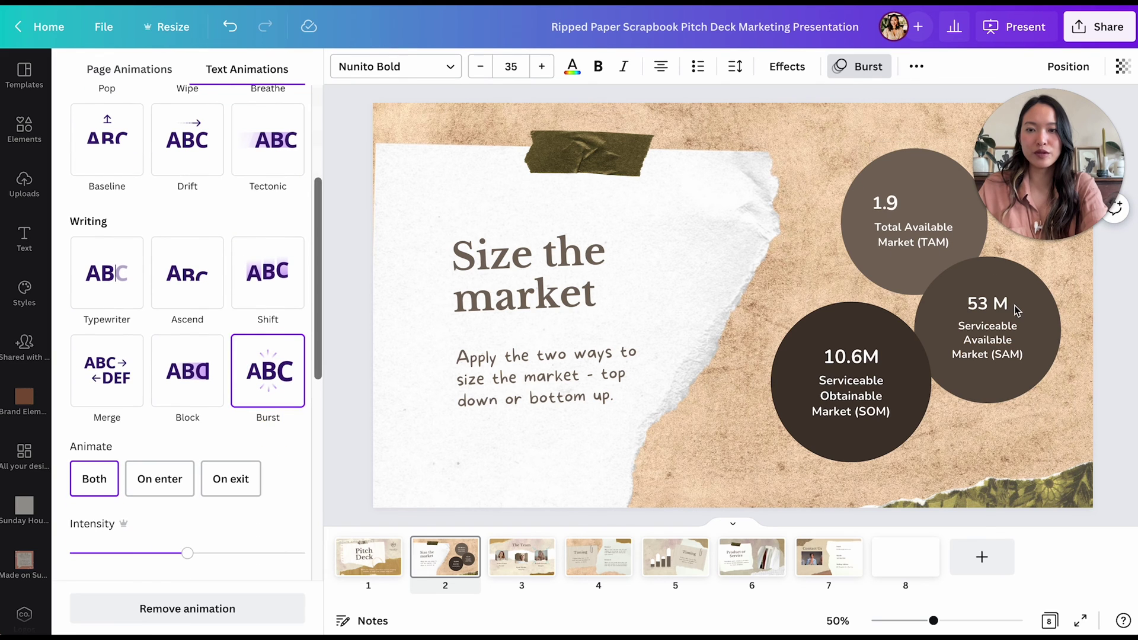
- Increase the Burst intensity of the "1.9 Billion" figure and set it to animate On enter
{"action": "left_click", "coordinate": [986, 306]}
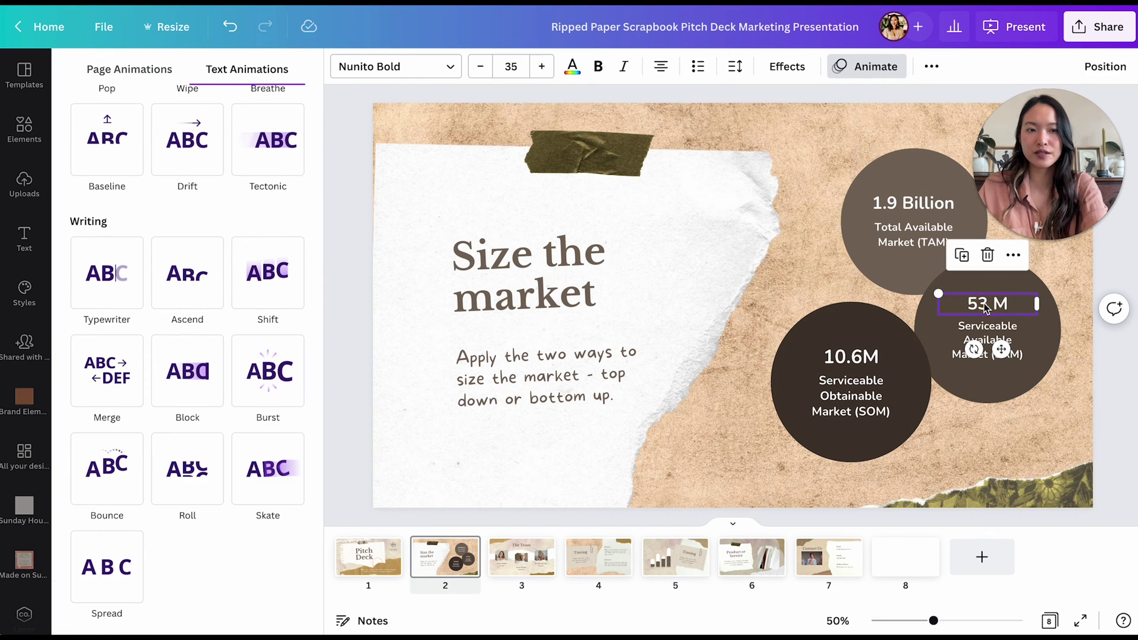
{"action": "left_click", "coordinate": [942, 203]}
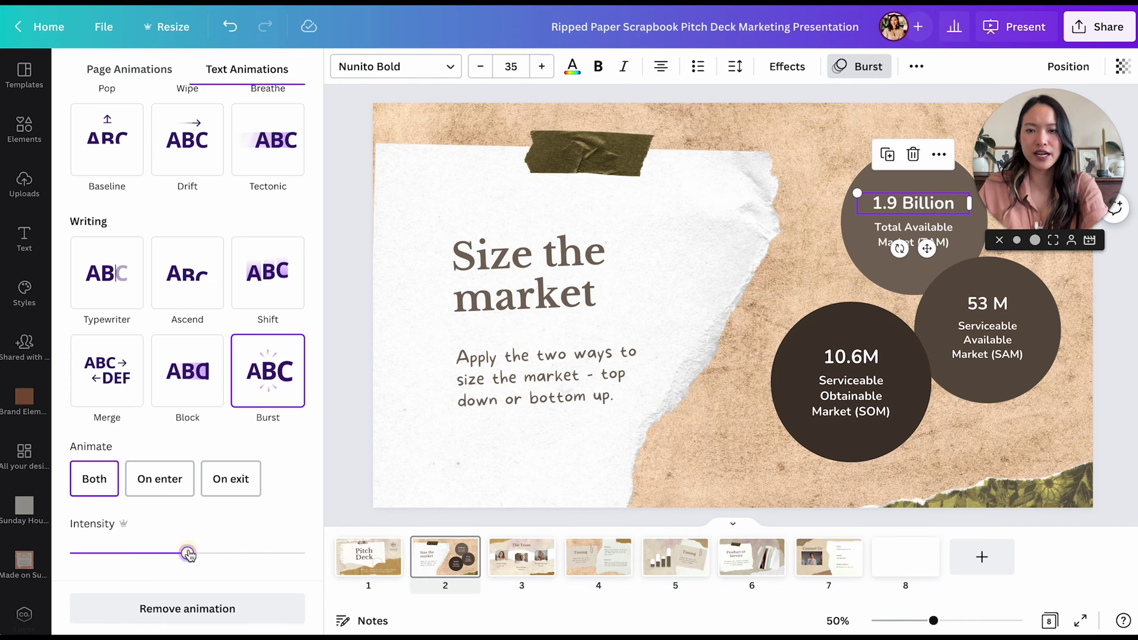
{"action": "left_click_drag", "start_coordinate": [189, 555], "coordinate": [229, 555]}
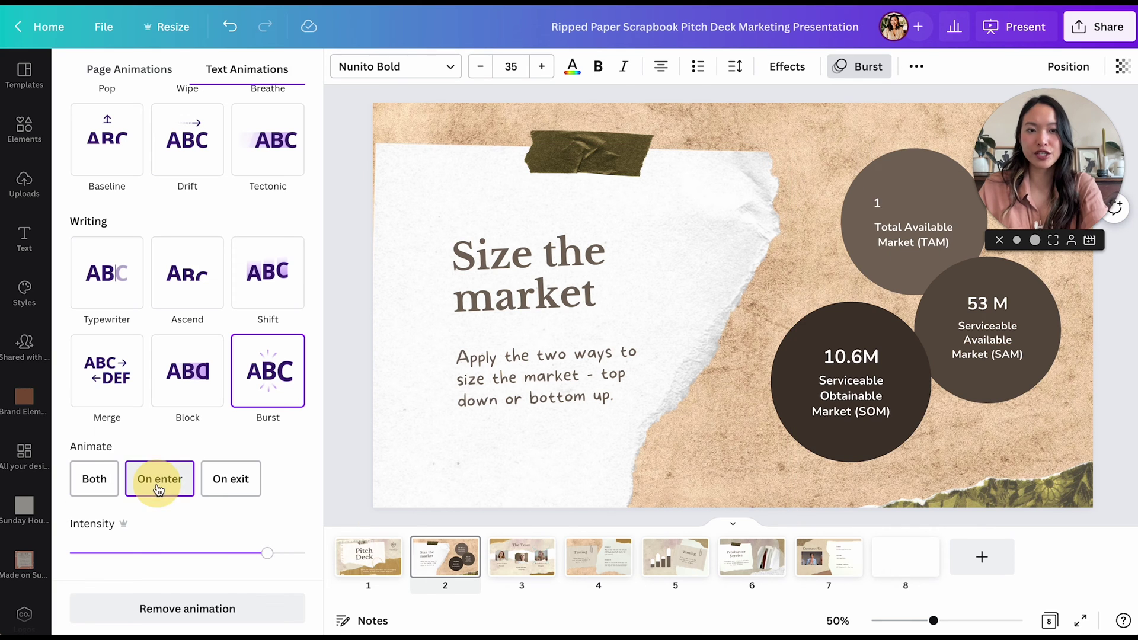
- Apply the Burst text animation to the "53 M" figure with increased intensity, animating On enter
{"action": "left_click", "coordinate": [996, 324]}
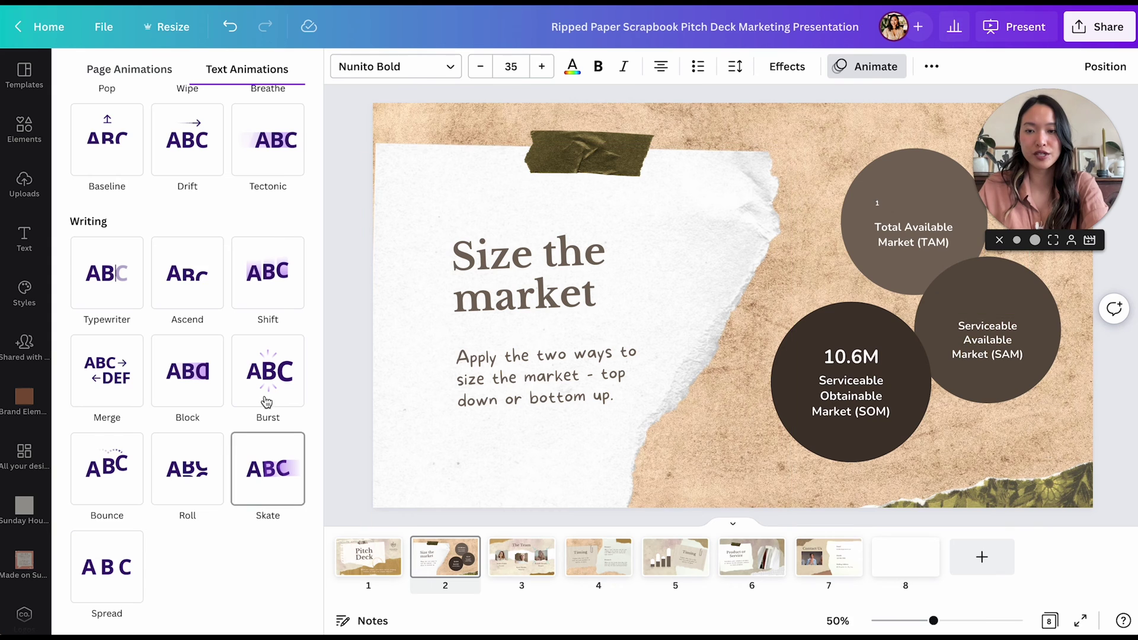
{"action": "left_click", "coordinate": [271, 364]}
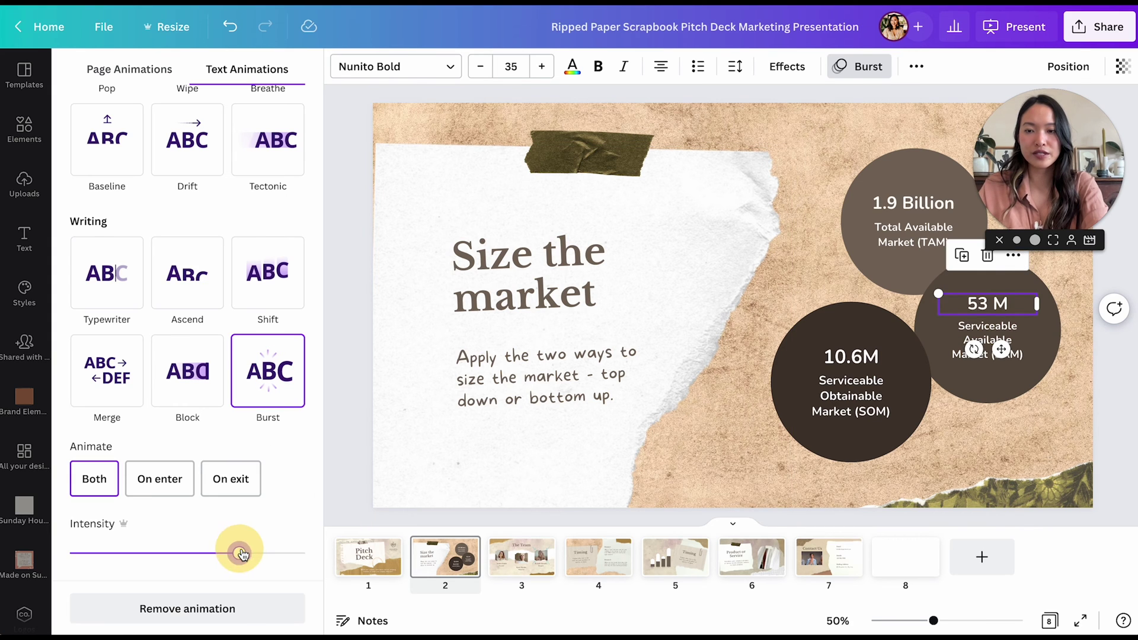
{"action": "left_click", "coordinate": [172, 485]}
- Apply the Burst text animation to the "10.6M" figure and increase its intensity
{"action": "left_click", "coordinate": [853, 360]}
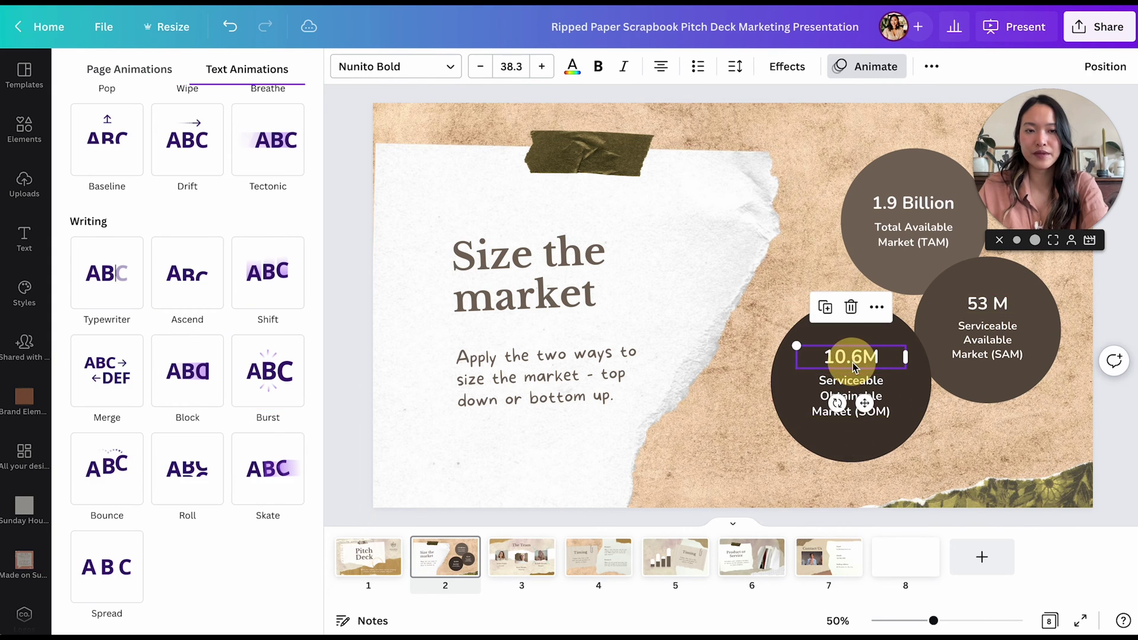
{"action": "left_click", "coordinate": [861, 64]}
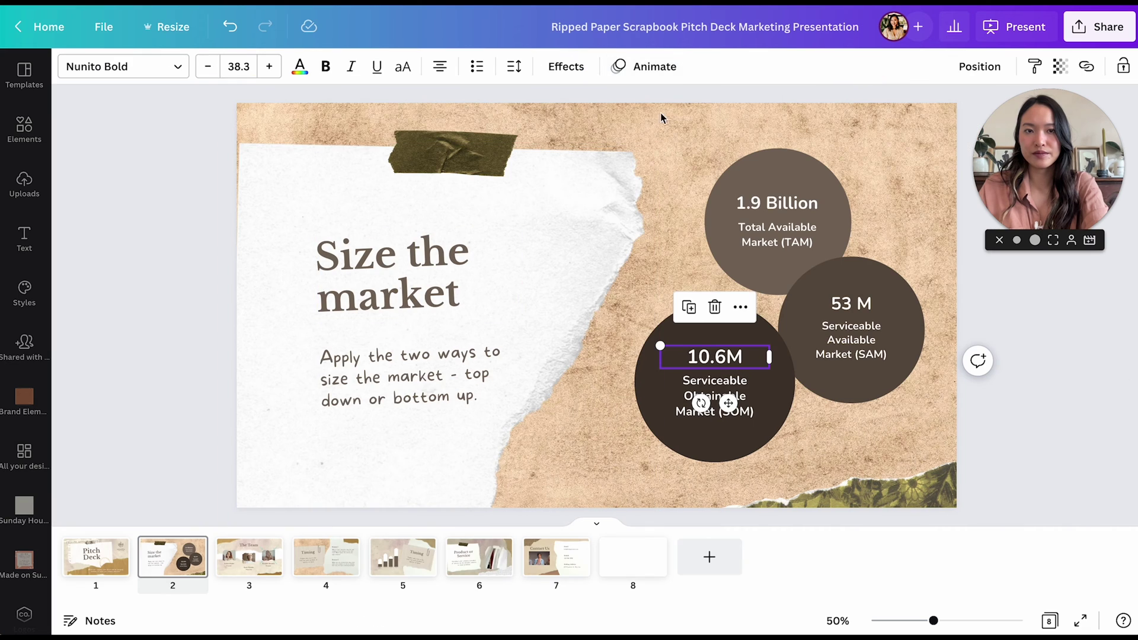
{"action": "left_click", "coordinate": [655, 66]}
{"action": "scroll", "coordinate": [225, 451], "scroll_direction": "down", "scroll_amount": 3}
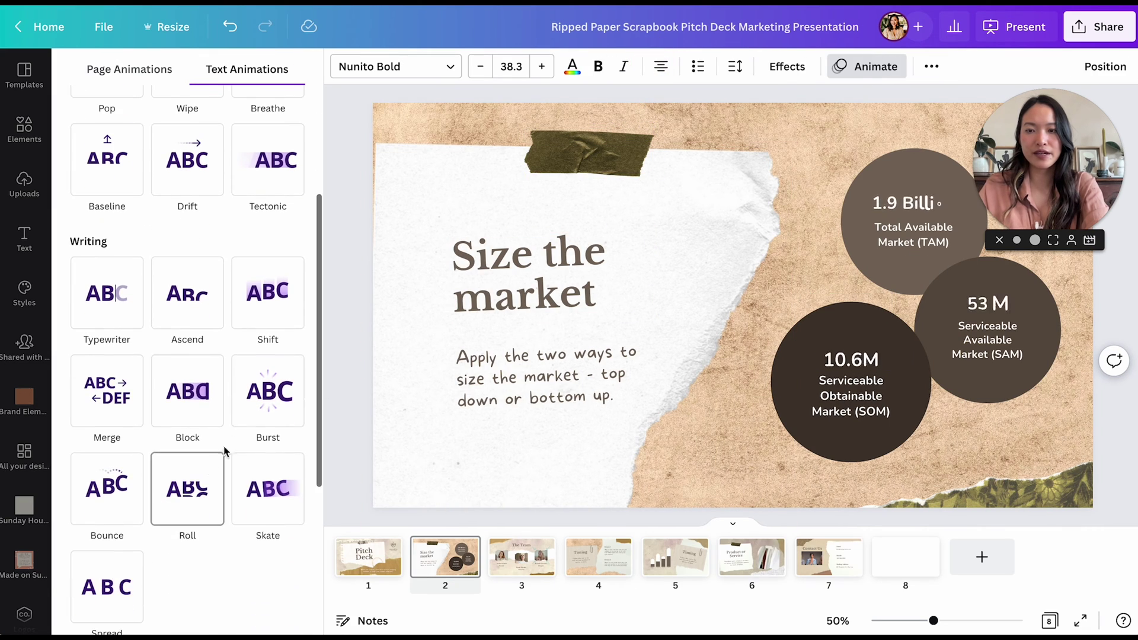
{"action": "left_click", "coordinate": [252, 408]}
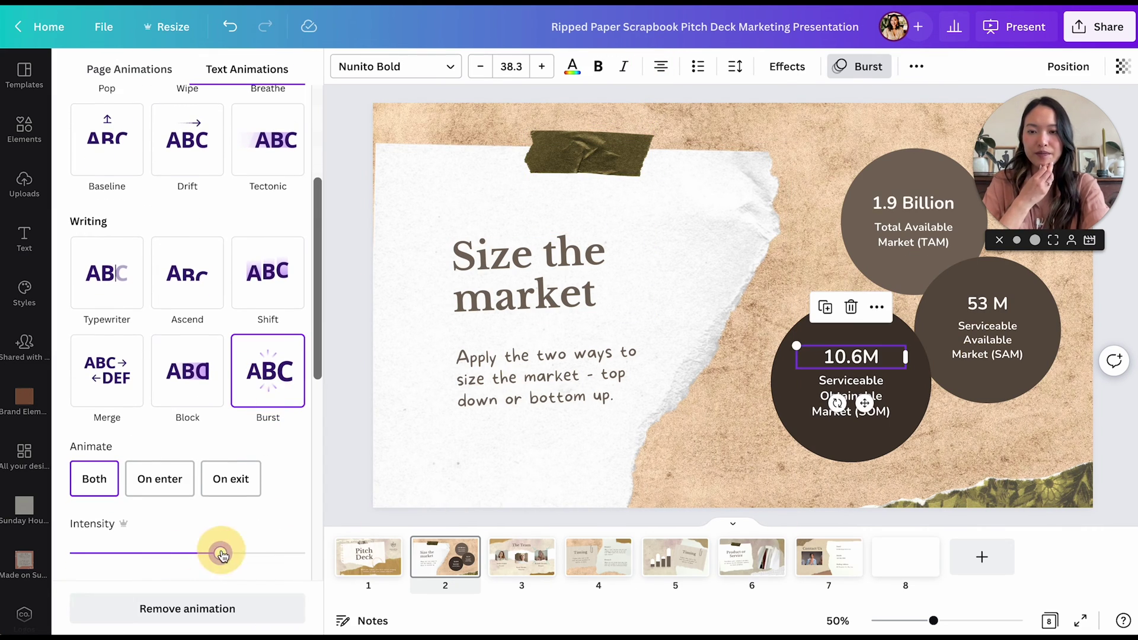
{"action": "left_click_drag", "start_coordinate": [222, 555], "coordinate": [228, 553]}
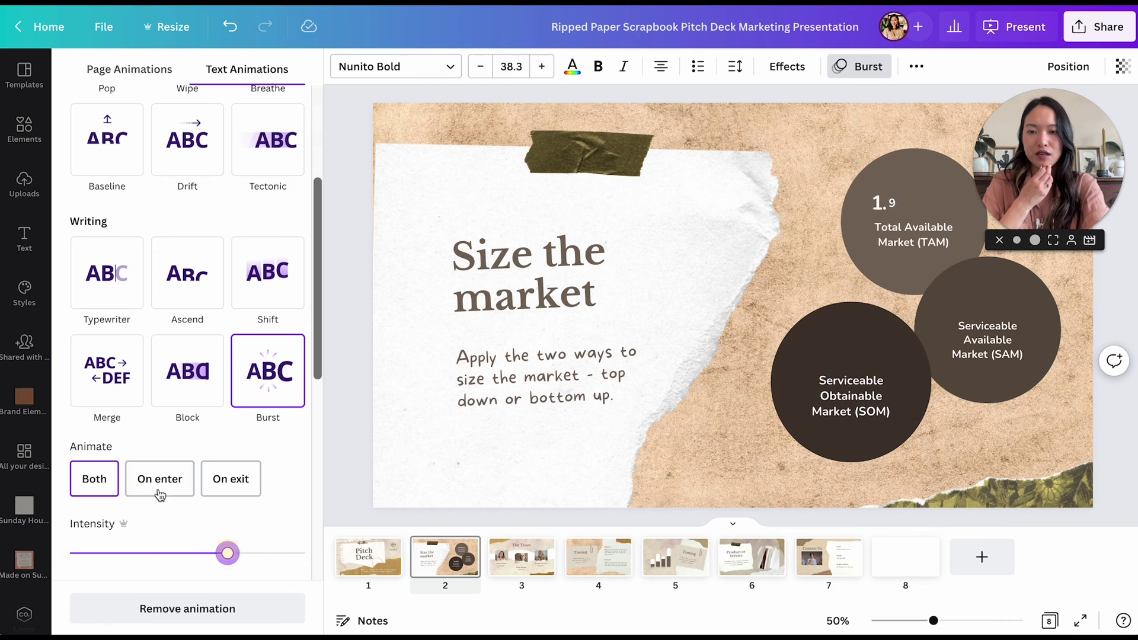
- Return to the Pitch Deck cover (page 1) and open the options for presenting the deck
{"action": "left_click", "coordinate": [838, 164]}
{"action": "left_click", "coordinate": [354, 561]}
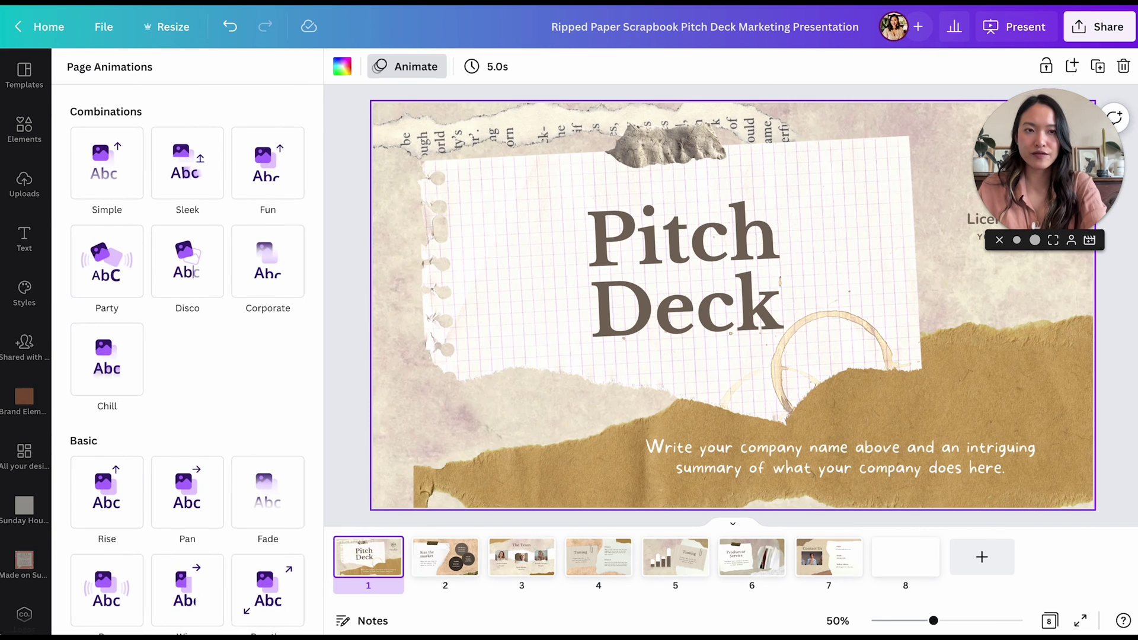
{"action": "left_click", "coordinate": [1038, 31]}
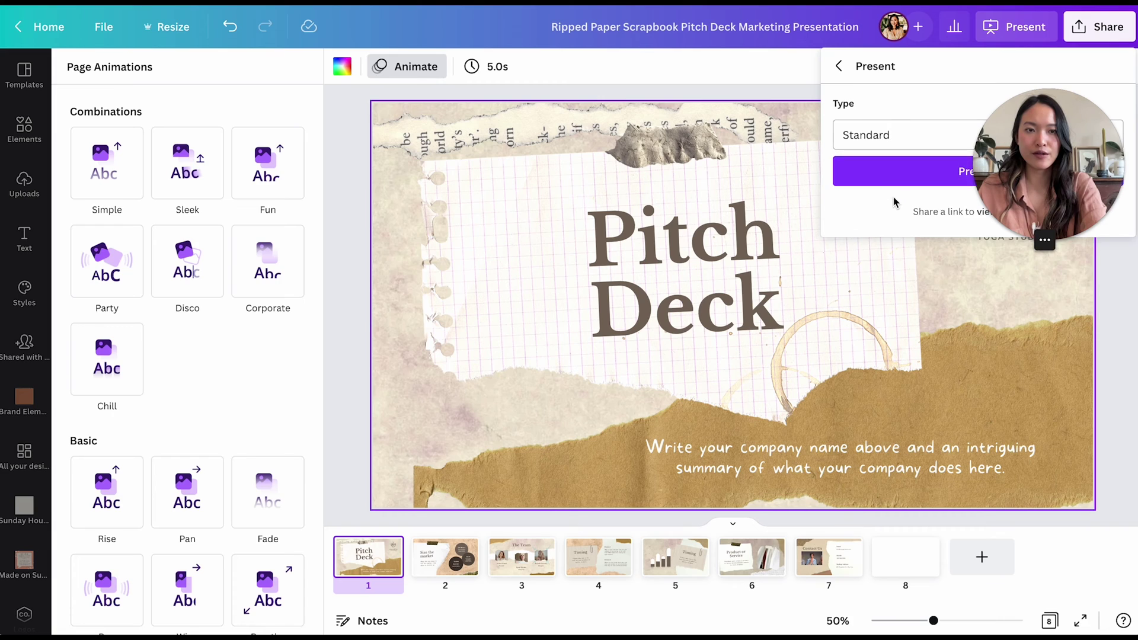